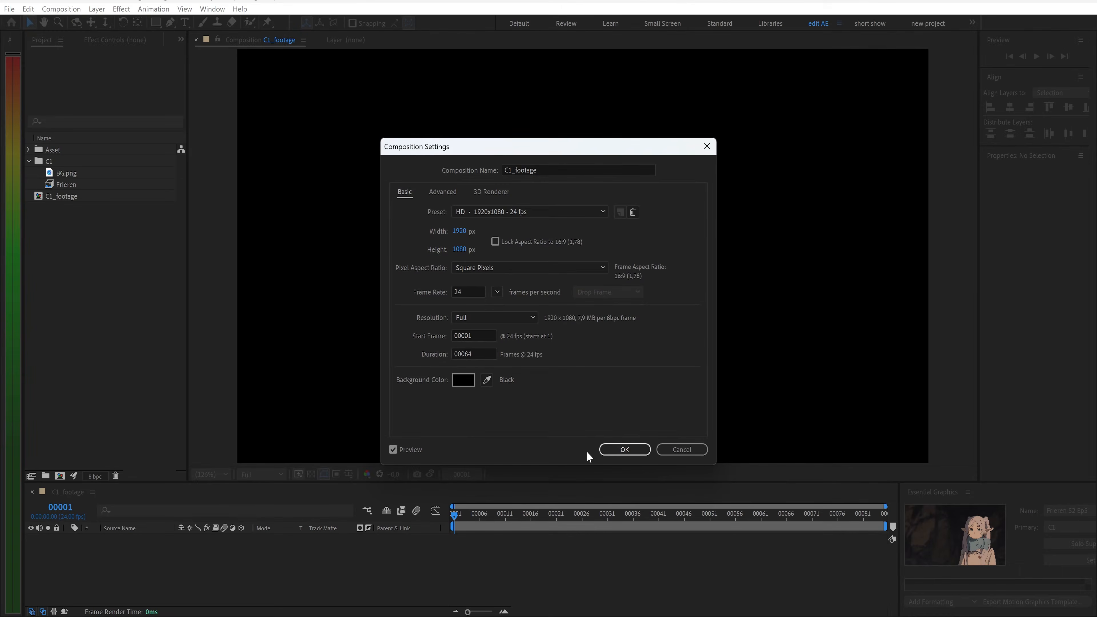
Confirm the C1_footage composition settings and add the Frieren and BG.png layers to the composition
left_click(614, 450)
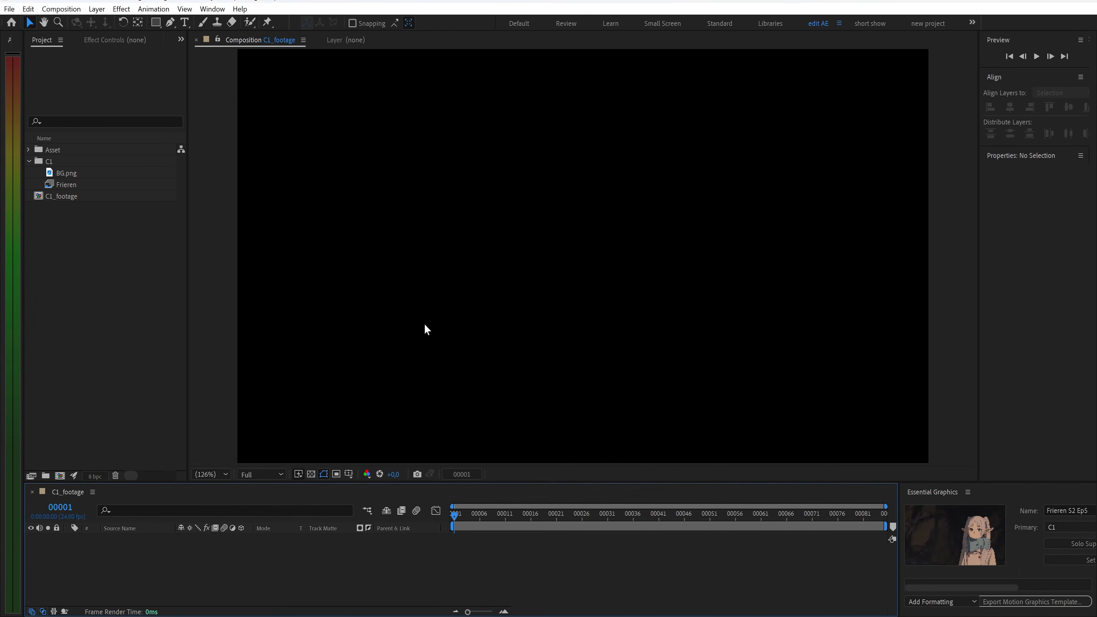
left_click(72, 187)
left_click(80, 173, "shift")
left_click_drag(79, 174, 144, 550)
left_click(144, 544)
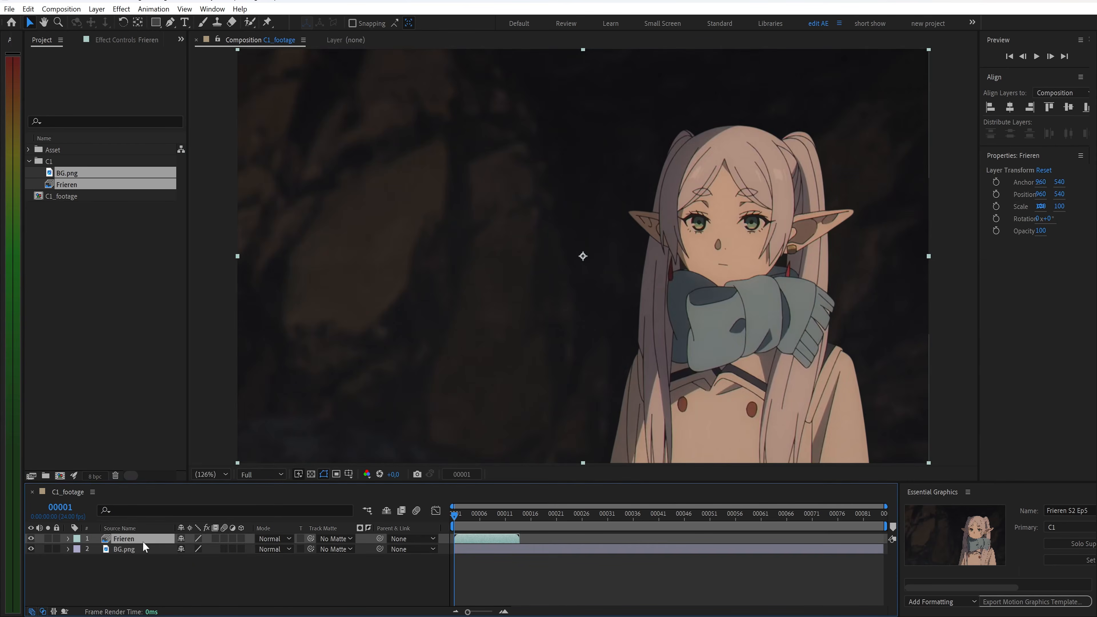
Open the Frieren layer in its own layer view to inspect its frames, then return to the composition
double_click(144, 543)
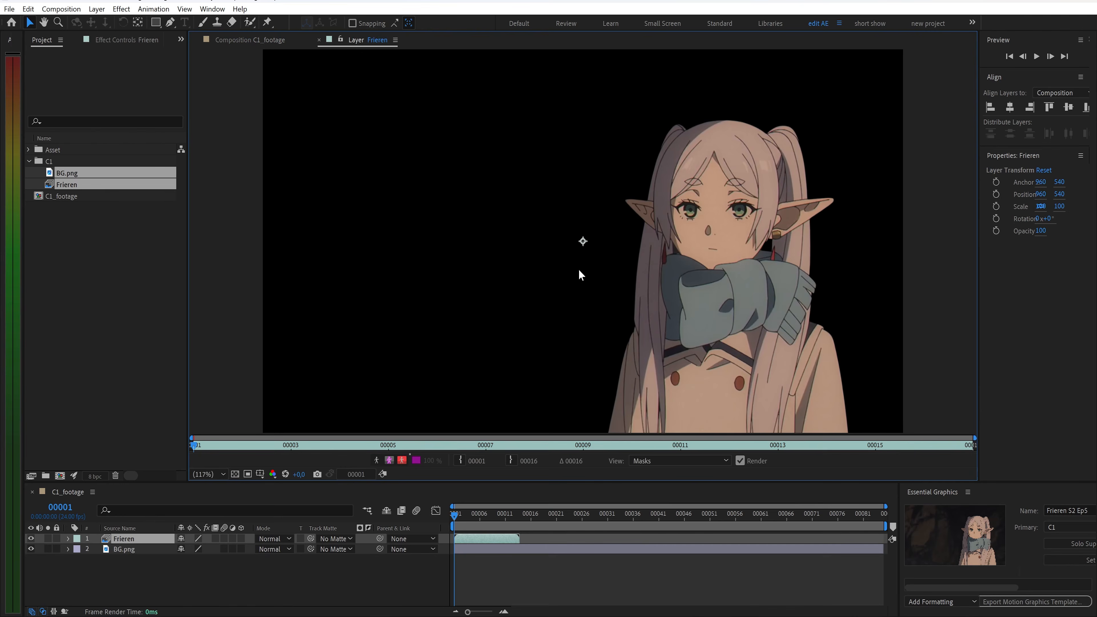
left_click_drag(232, 447, 193, 425)
left_click(248, 40)
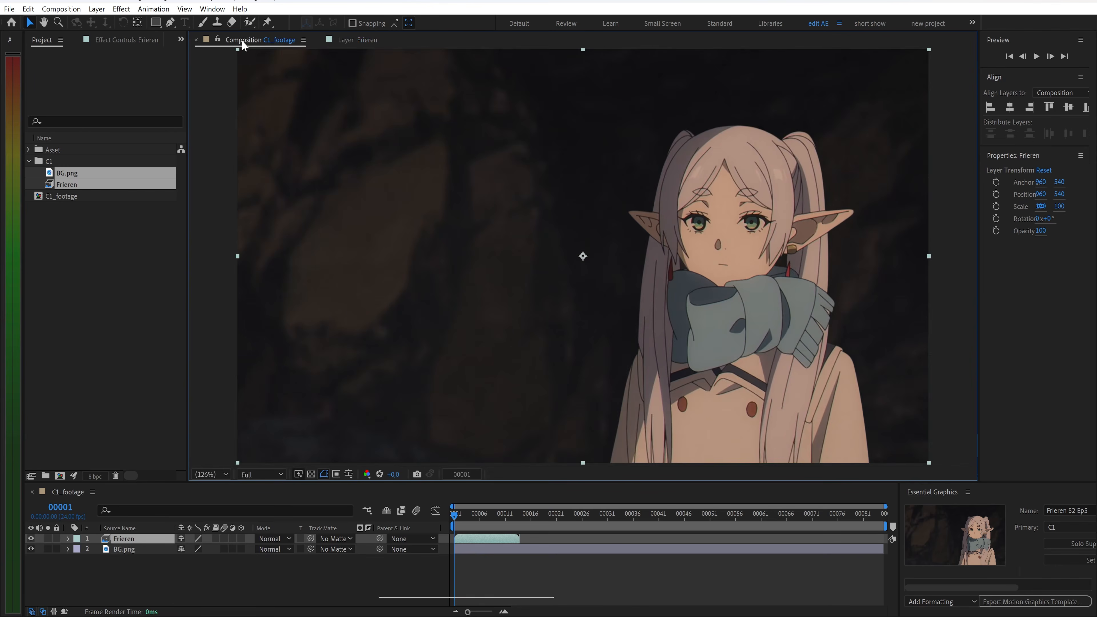
Enable time remapping on the Frieren layer, extend it to the composition end and delete its end Time Remap keyframe
key("ctrl+alt+t")
left_click_drag(520, 539, 883, 538)
left_click(519, 550)
key("Delete")
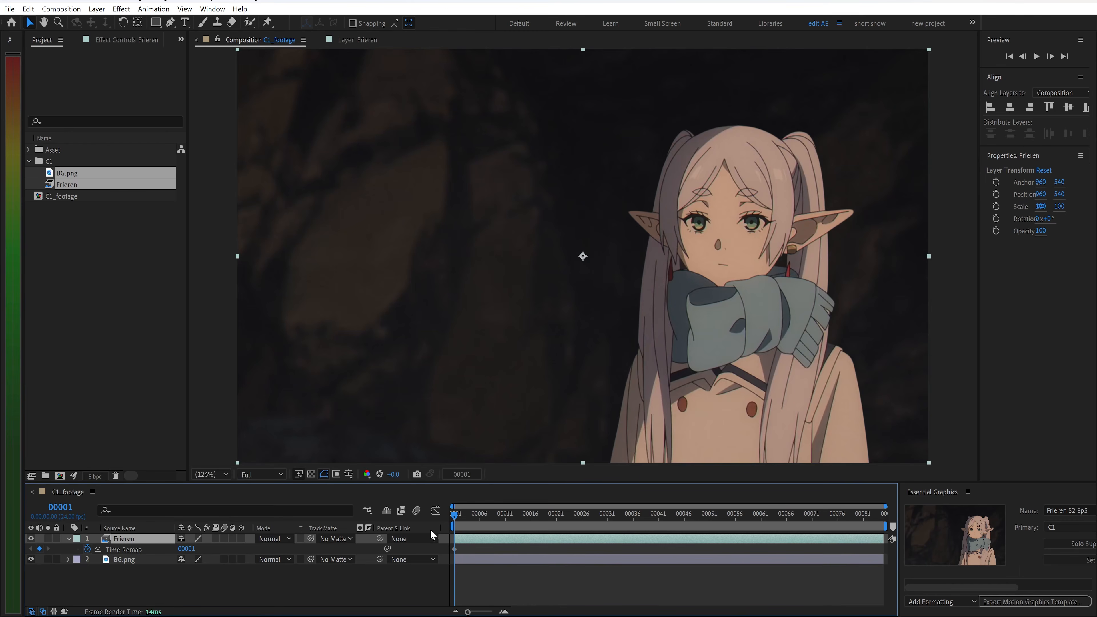
Key the Time Remap value on threes, stepping it up one frame every third frame through value 7 at frame 19
key("Page_Down")
left_click_drag(194, 549, 195, 550)
key("Page_Down")
key("Page_Down")
key("Page_Down")
key("Page_Down")
key("Page_Down")
key("Page_Down")
key("Page_Down")
key("Page_Down")
key("Page_Down")
left_click(193, 550)
type("5")
key("Return")
key("Page_Down")
key("Page_Down")
key("Page_Down")
type("6")
key("Return")
key("Page_Down")
key("Page_Down")
key("Page_Down")
left_click(194, 550)
type("7")
key("Return")
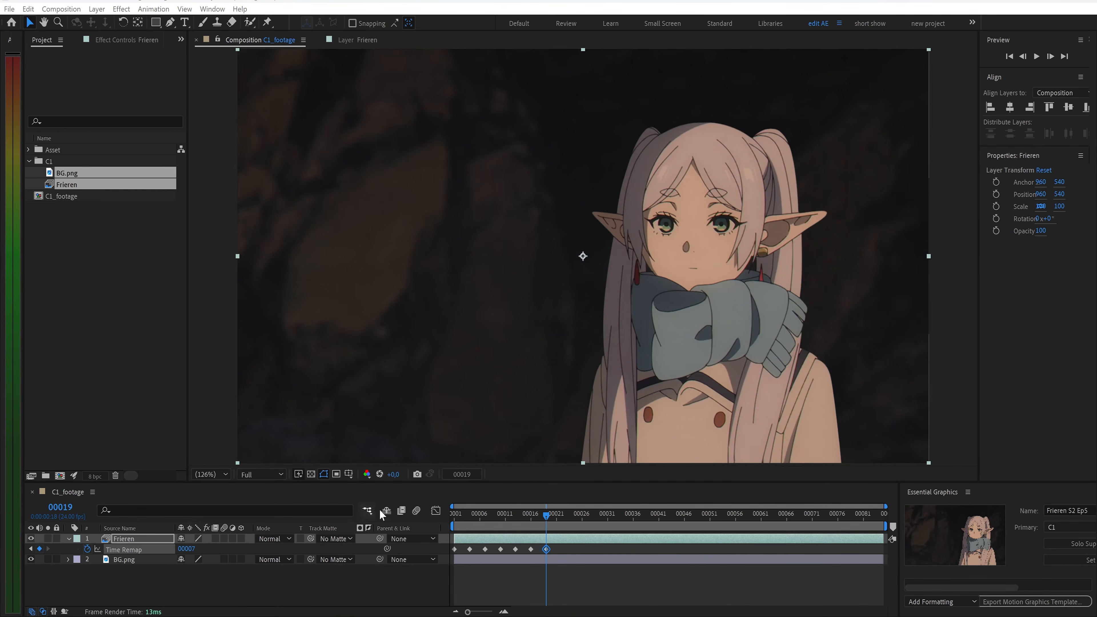
Go to frame 45 and key Time Remap values 8 through 11, one every three frames
left_click(461, 474)
type("45")
key("Return")
left_click(193, 550)
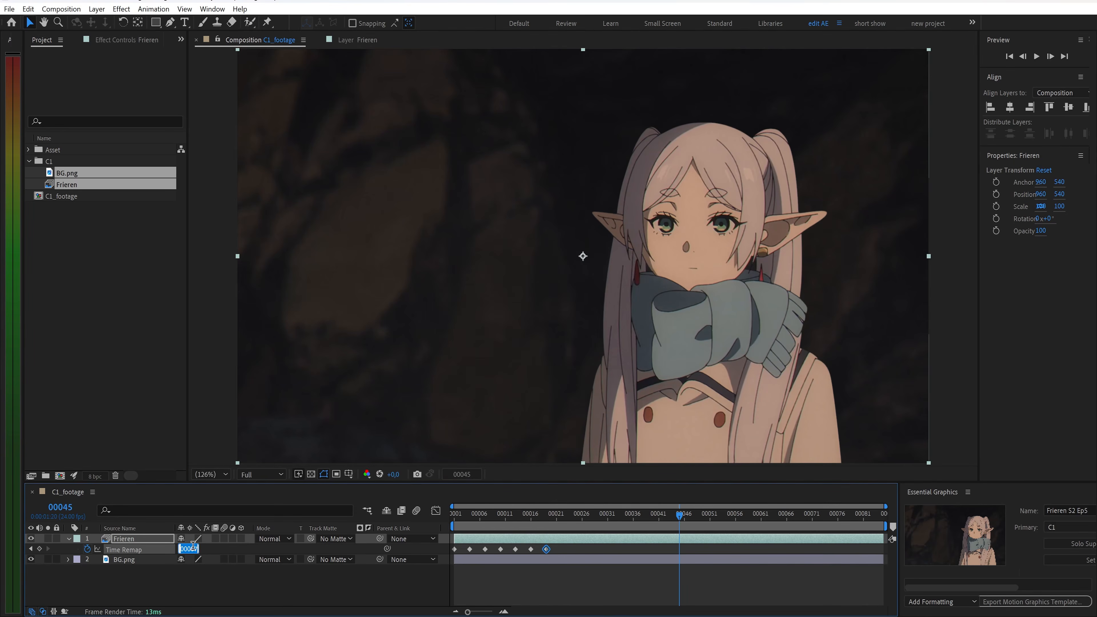
type("8")
key("Return")
key("Page_Down")
key("Page_Down")
key("Page_Down")
left_click(193, 550)
type("9")
key("Return")
key("Page_Down")
key("Page_Down")
key("Page_Down")
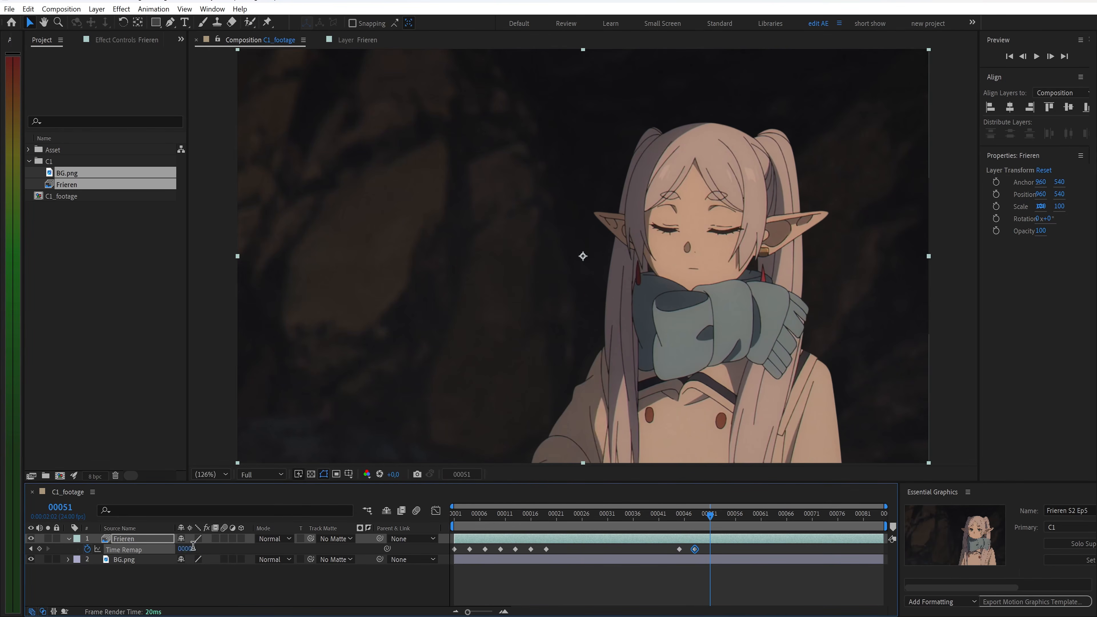
type("10")
key("Return")
key("Page_Down")
key("Page_Down")
key("Page_Down")
key("Return")
key("Page_Down")
key("Page_Down")
key("Page_Down")
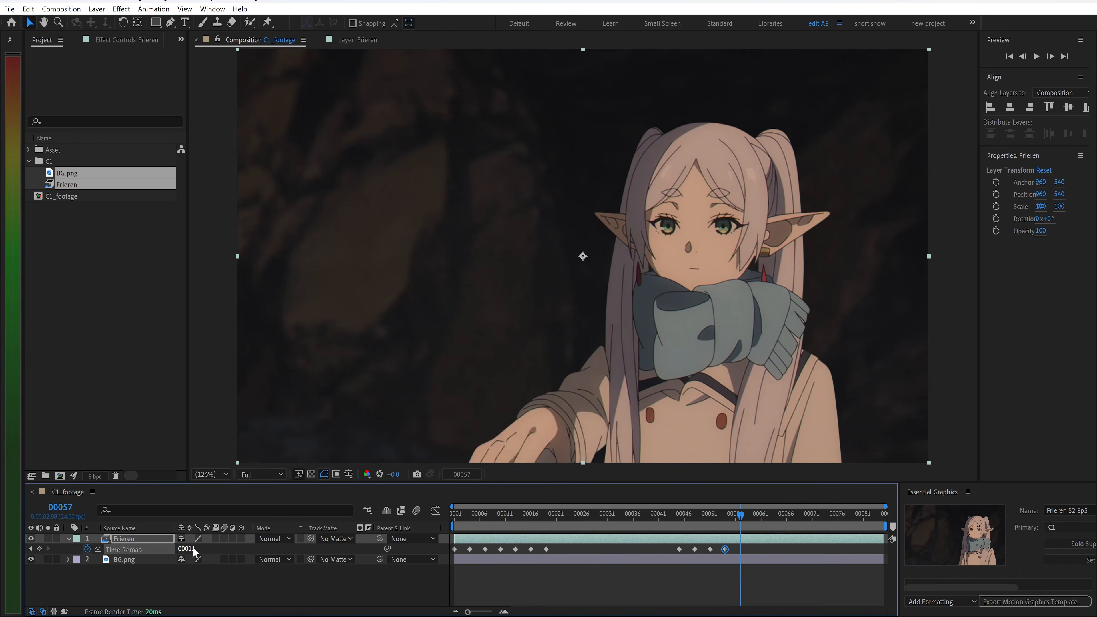
Continue keying Time Remap values 12 through 16 every three frames up to frame 69
left_click(194, 550)
type("12")
key("Return")
key("Page_Down")
key("Page_Down")
key("Page_Down")
left_click(194, 550)
type("13")
key("Return")
key("Page_Down")
key("Page_Down")
key("Page_Down")
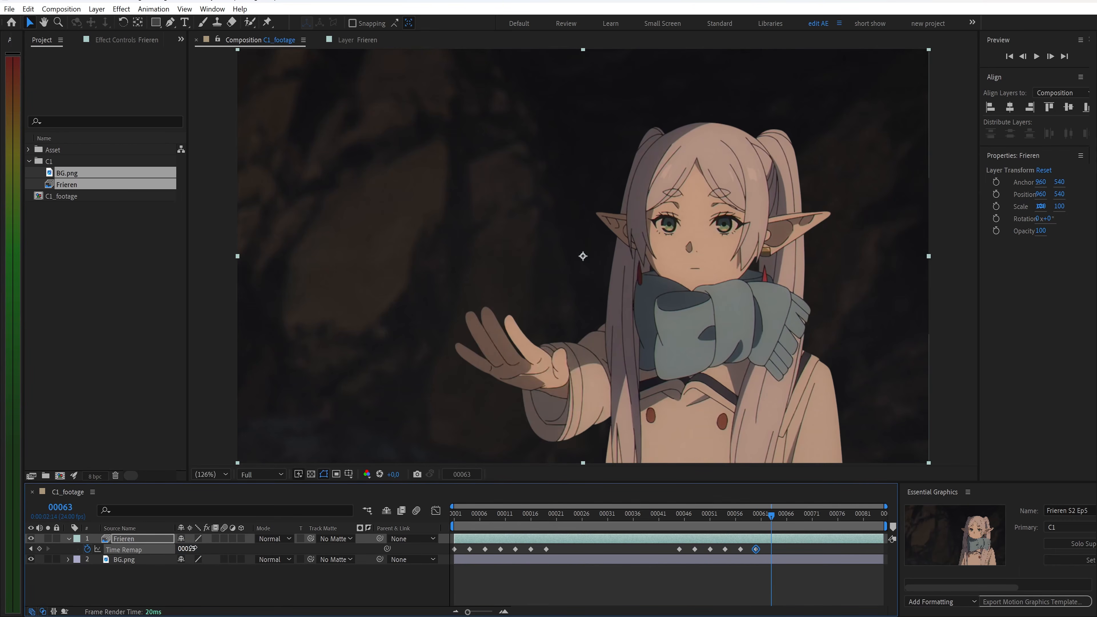
left_click(193, 549)
type("14")
key("Return")
key("Page_Down")
key("Page_Down")
key("Page_Down")
left_click(193, 550)
type("15")
key("Return")
key("Page_Down")
key("Page_Down")
key("Page_Down")
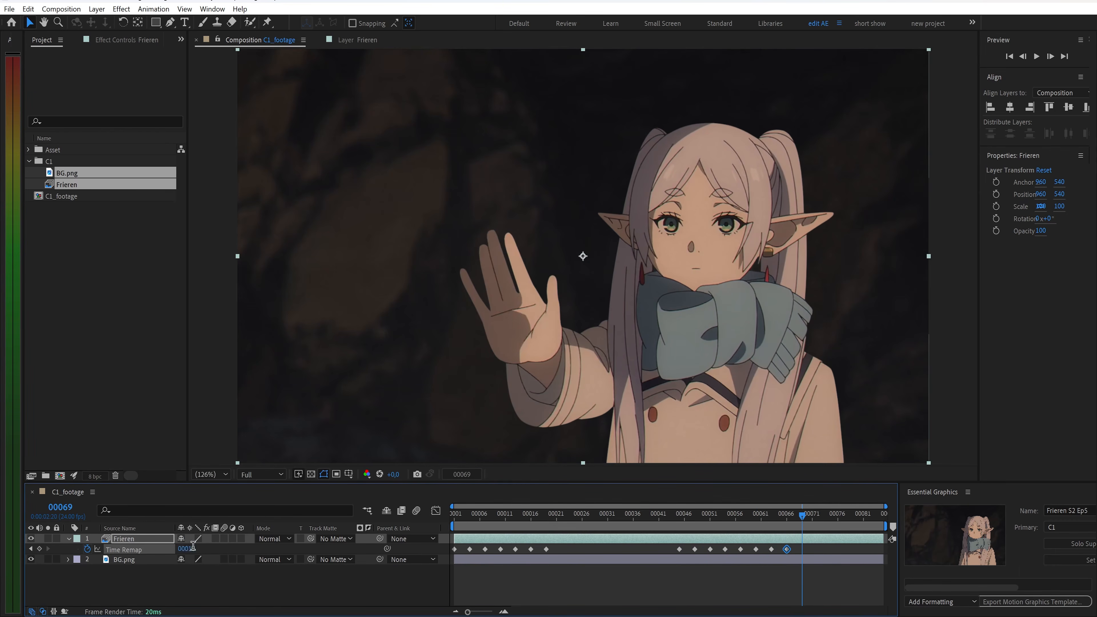
key("Return")
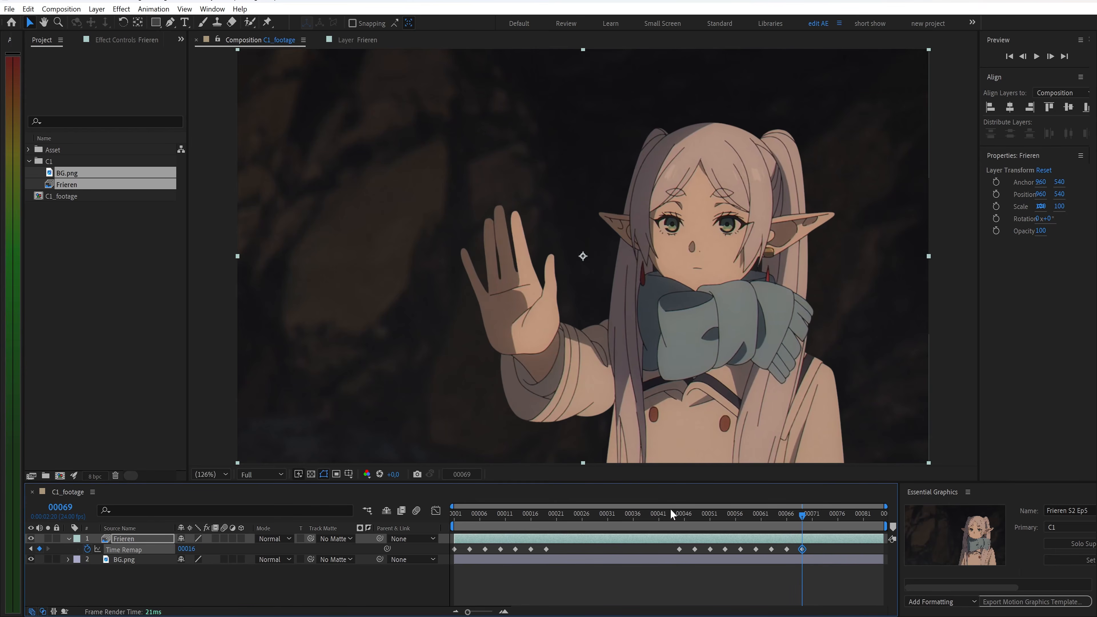
Preview the time-remapped Frieren animation from the start
left_click_drag(808, 517, 449, 519)
key("space")
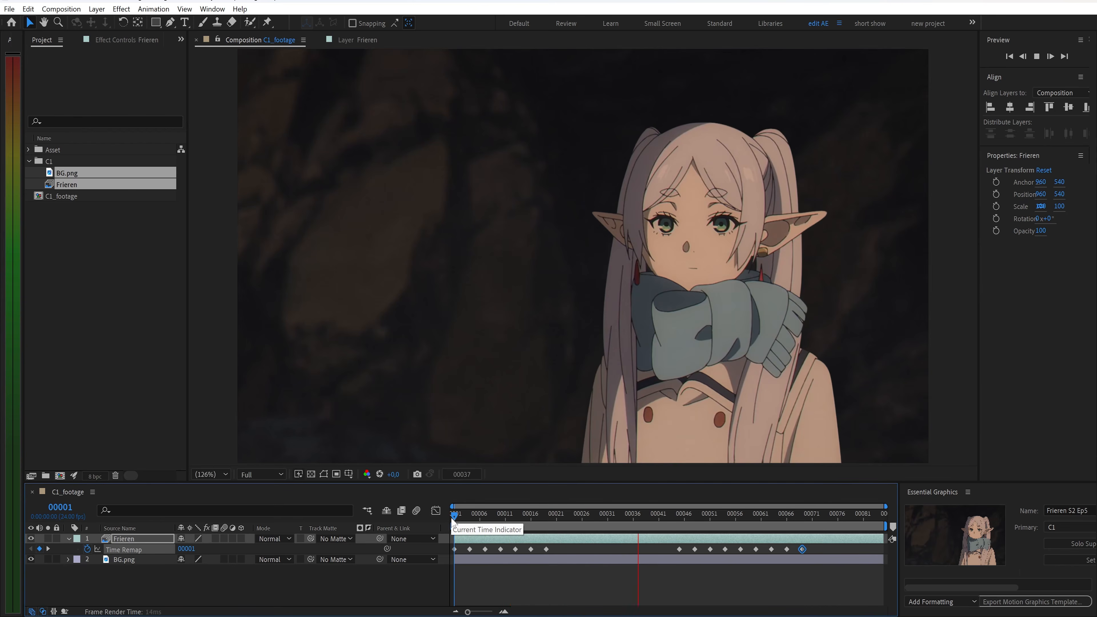
key("space")
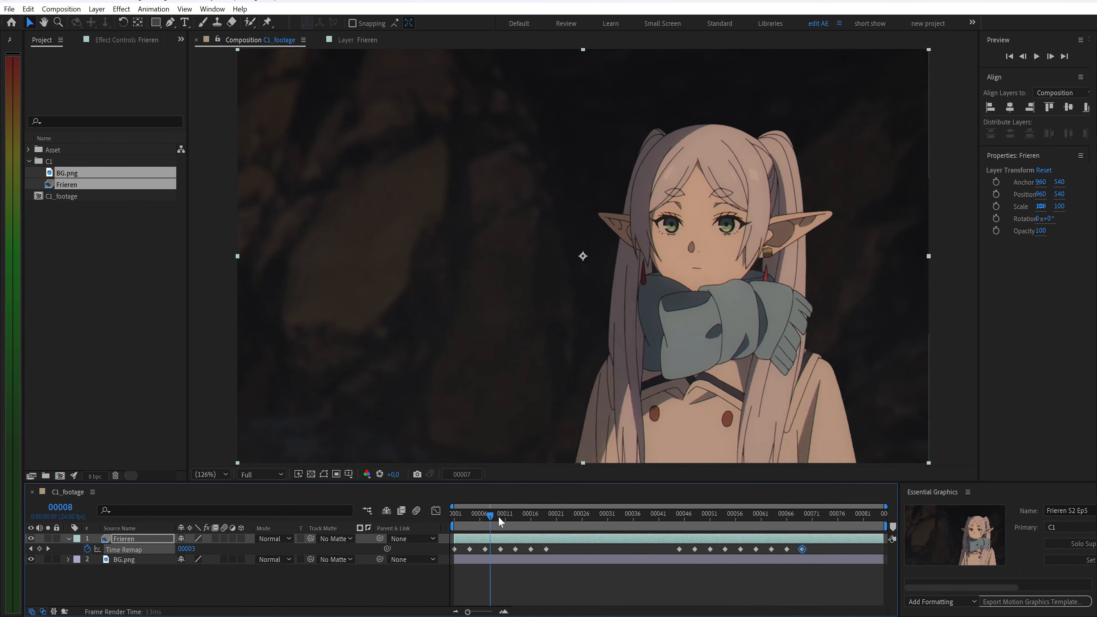
At frame 70, create a new solid named Circle
left_click_drag(684, 525, 807, 546)
key("ctrl+y")
type("C")
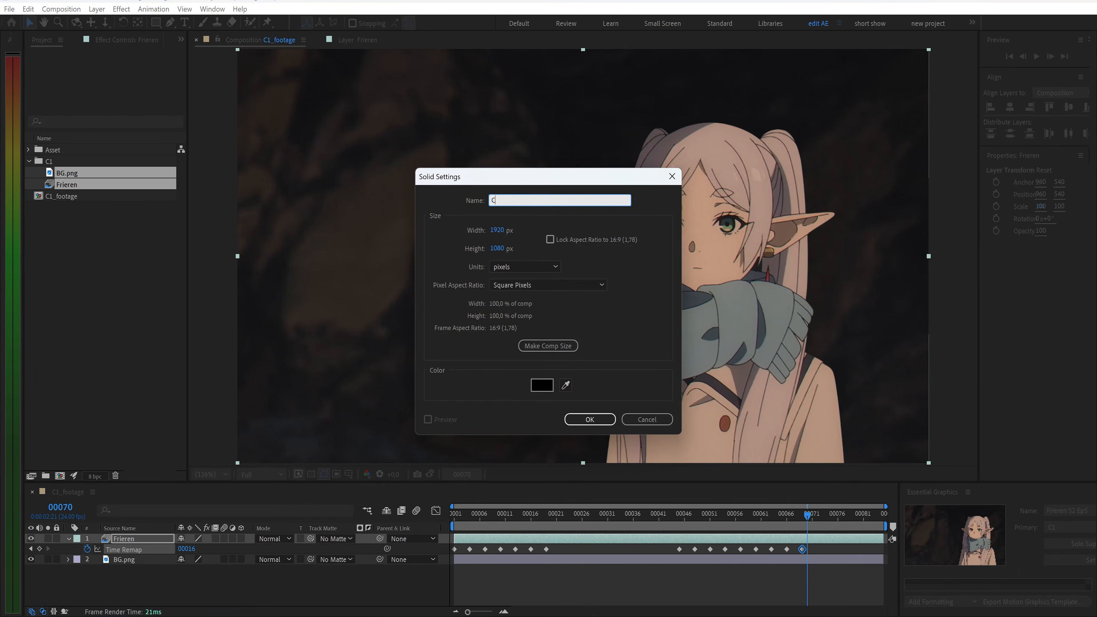
key("Return")
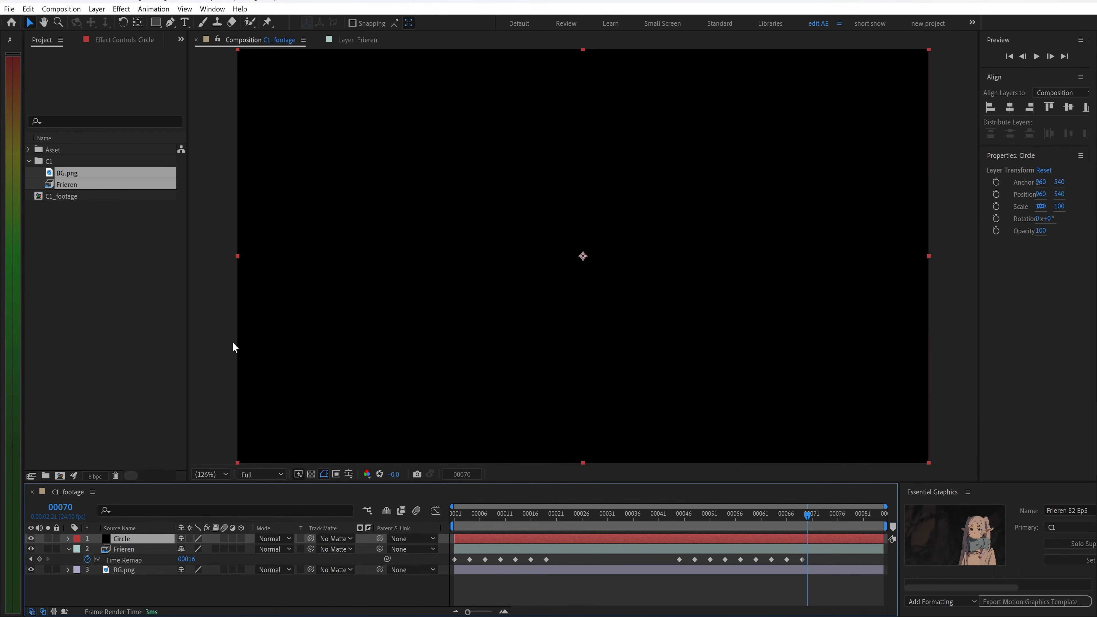
Apply the Circle effect to the solid and place its center on Frieren's raised palm
key("ctrl+space")
type("cir")
key("Return")
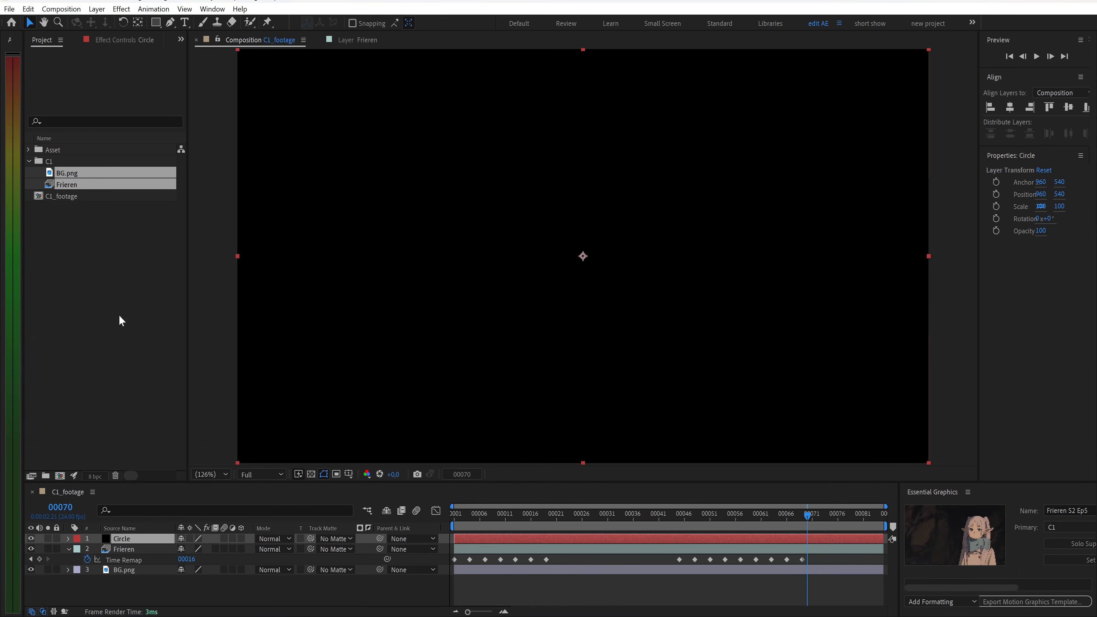
left_click(121, 75)
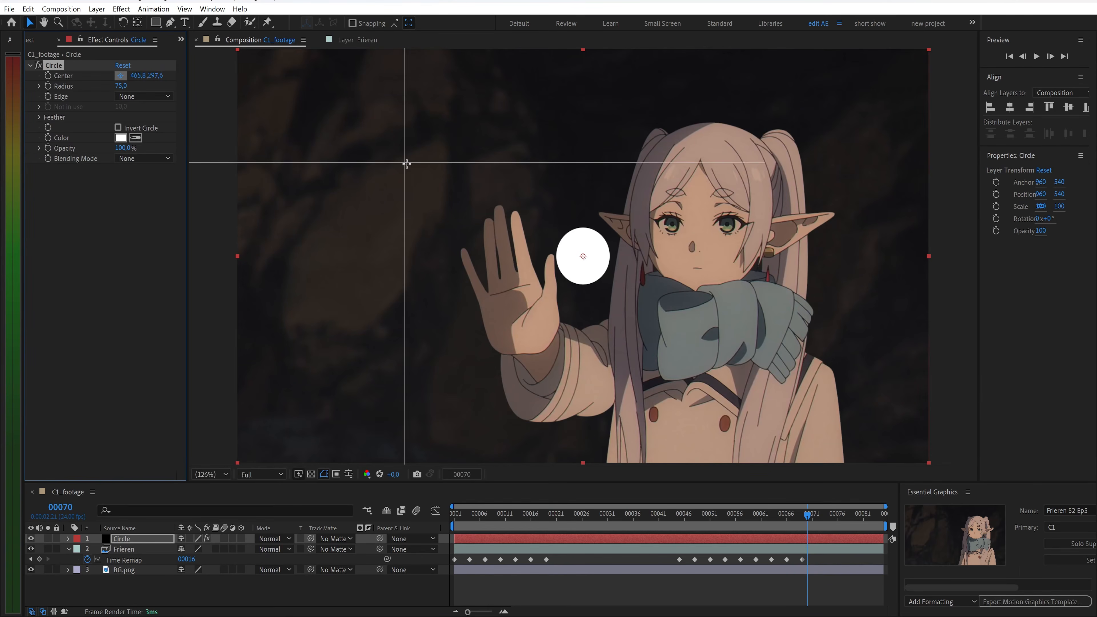
left_click(508, 263)
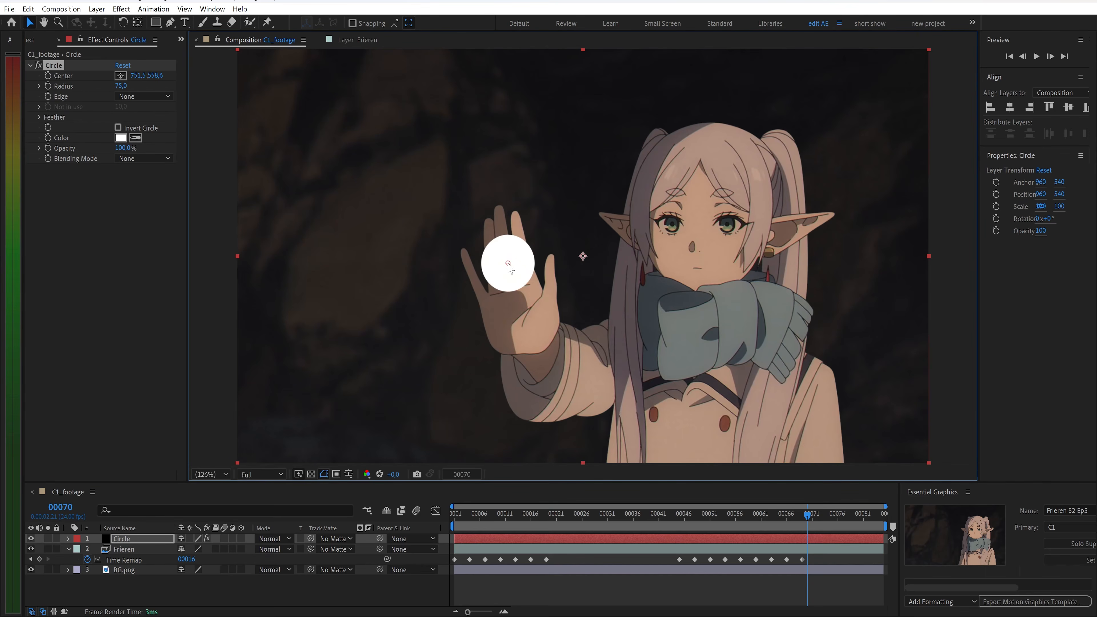
Set the Circle edge to Thickness and trim the solid layer to start at frame 70
left_click(143, 96)
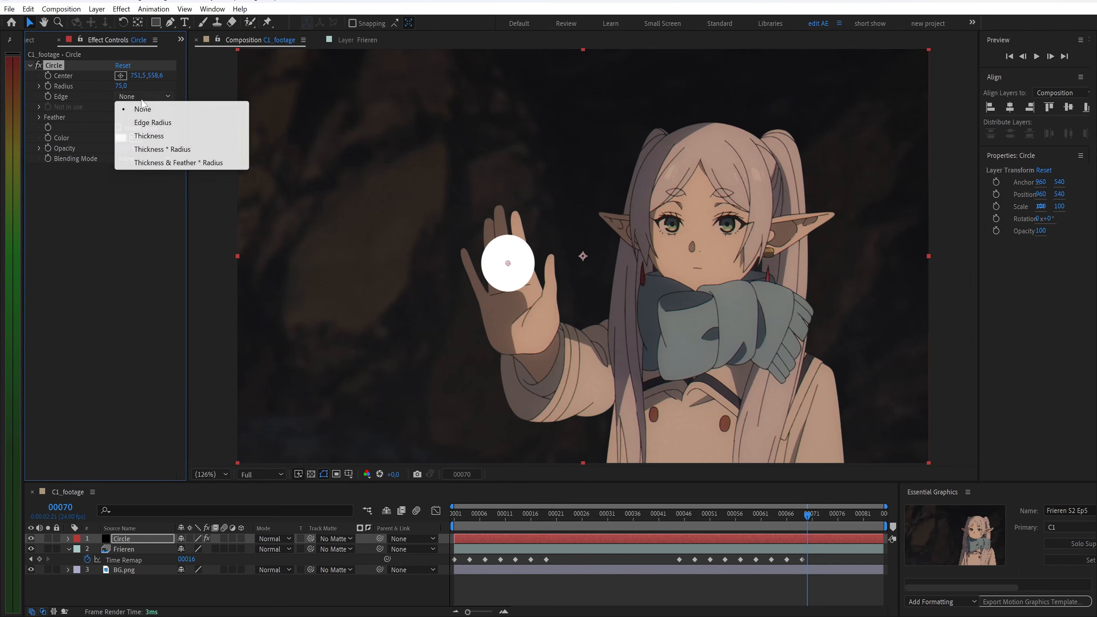
left_click(155, 136)
left_click_drag(453, 537, 780, 549)
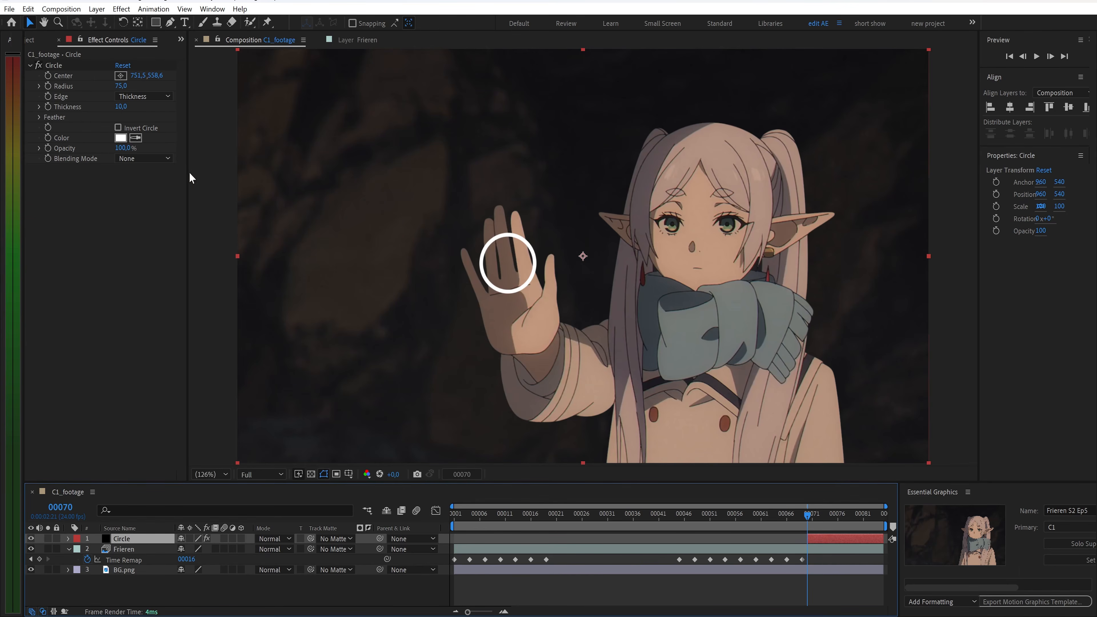
Open the Circle feather options and set both outer and inner feather edges to 3.0
left_click(39, 117)
left_click(118, 127)
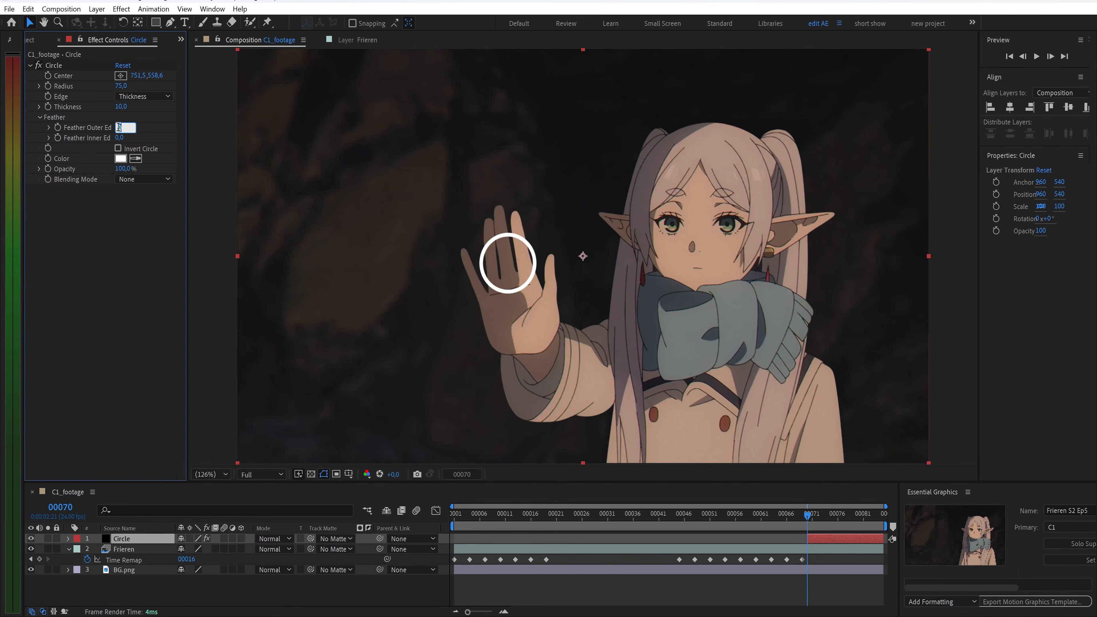
left_click(122, 137)
key("Return")
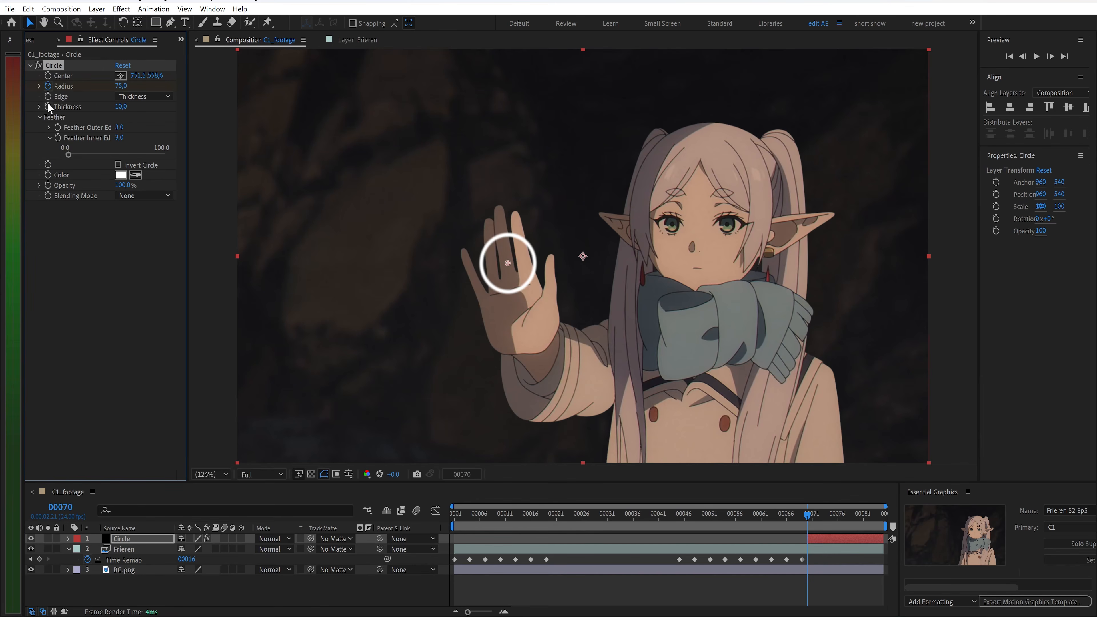
Add keyframes for the feather edges and set the Circle radius to 1 at frame 70
left_click(57, 128)
left_click(58, 138)
type("1")
key("Return")
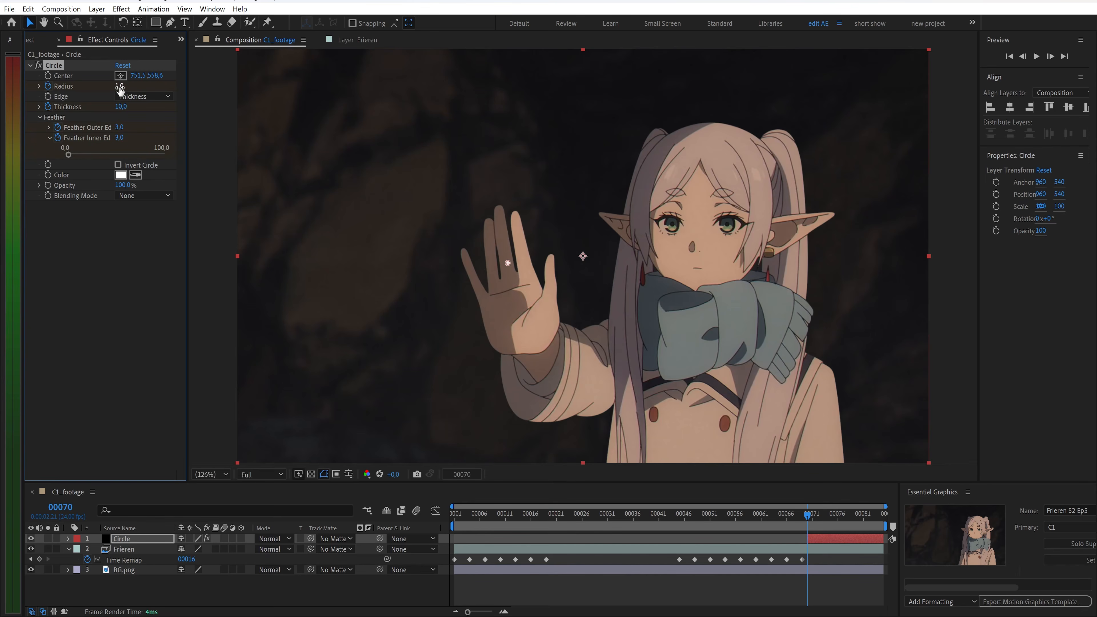
At frame 84, set the Circle radius to 1280, thickness to 20 and outer feather edge to 1
left_click_drag(808, 515, 884, 527)
left_click(122, 86)
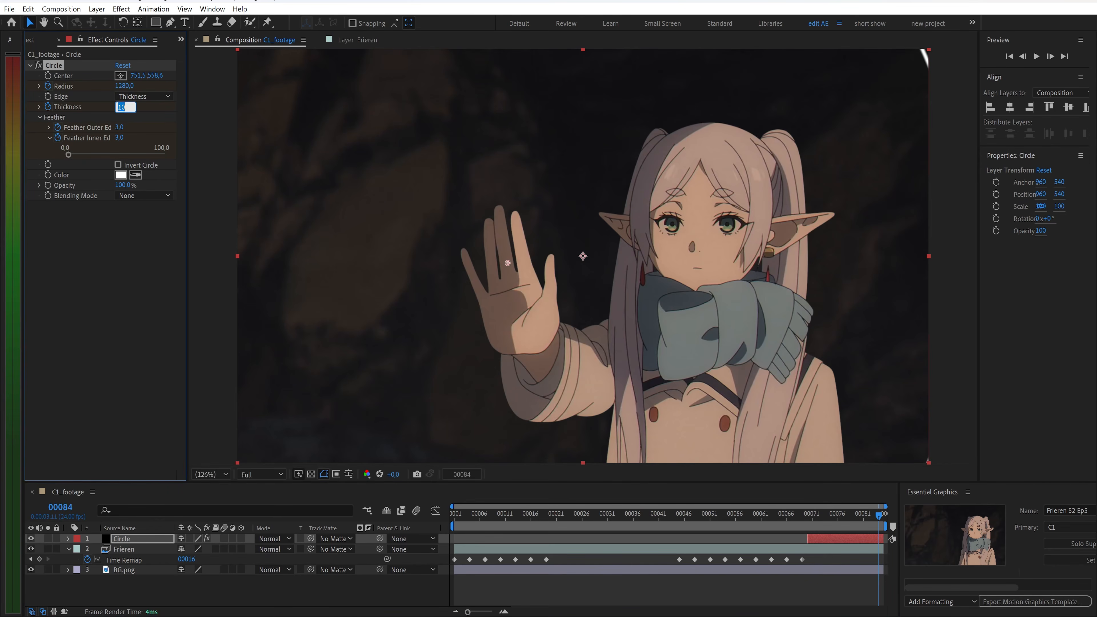
type("20")
key("Return")
left_click(119, 127)
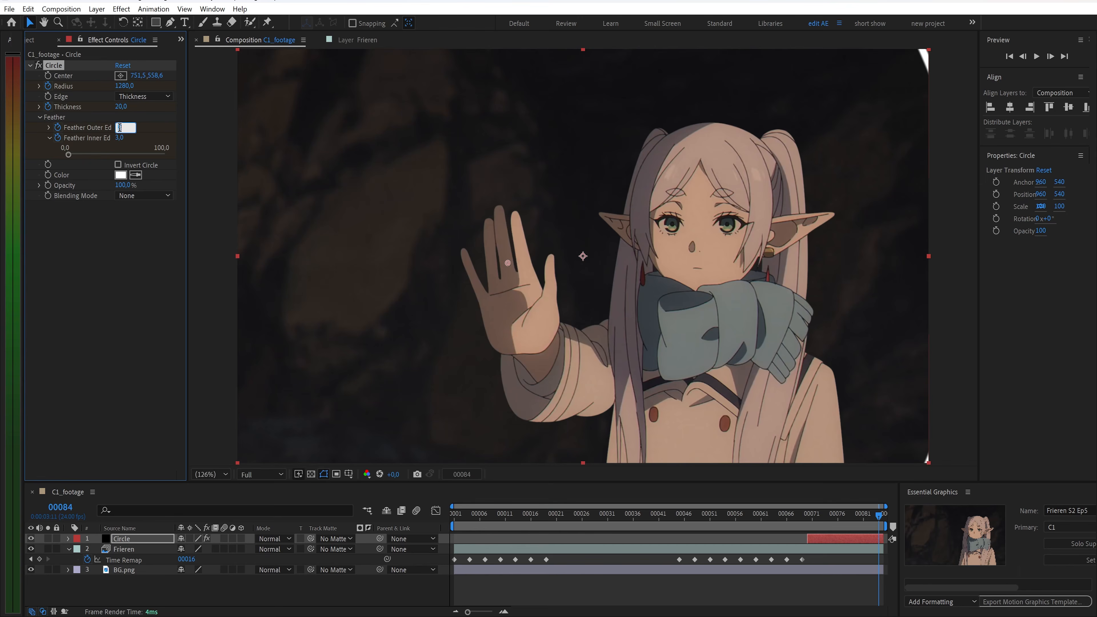
type("1")
left_click(120, 137)
key("Return")
Pre-compose the Circle layer into a new composition named magic cast
left_click_drag(879, 518, 805, 518)
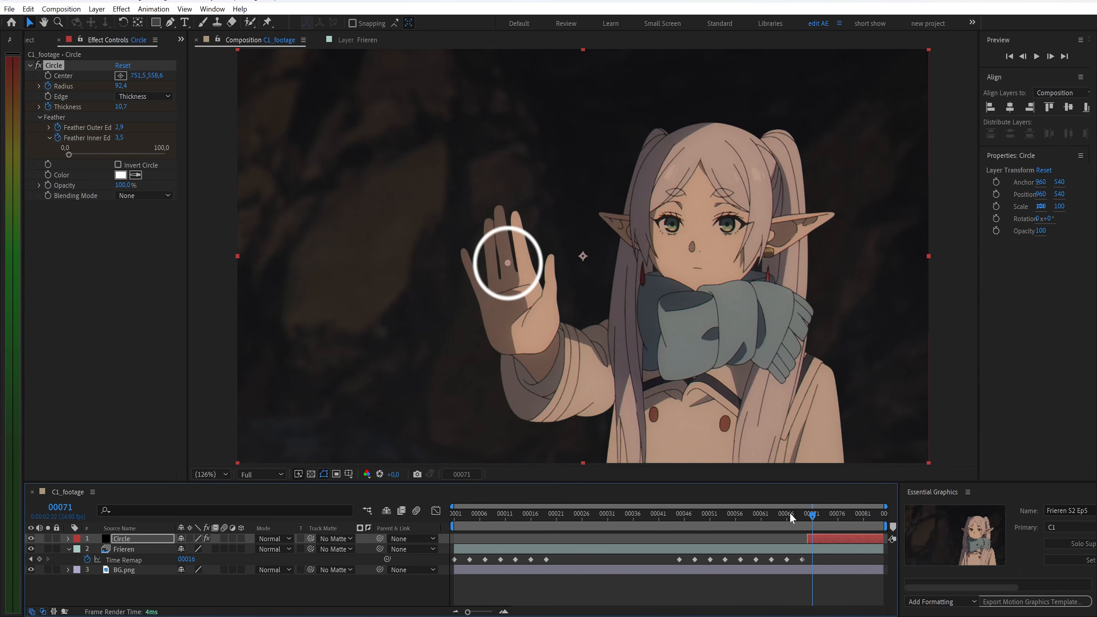
right_click(147, 541)
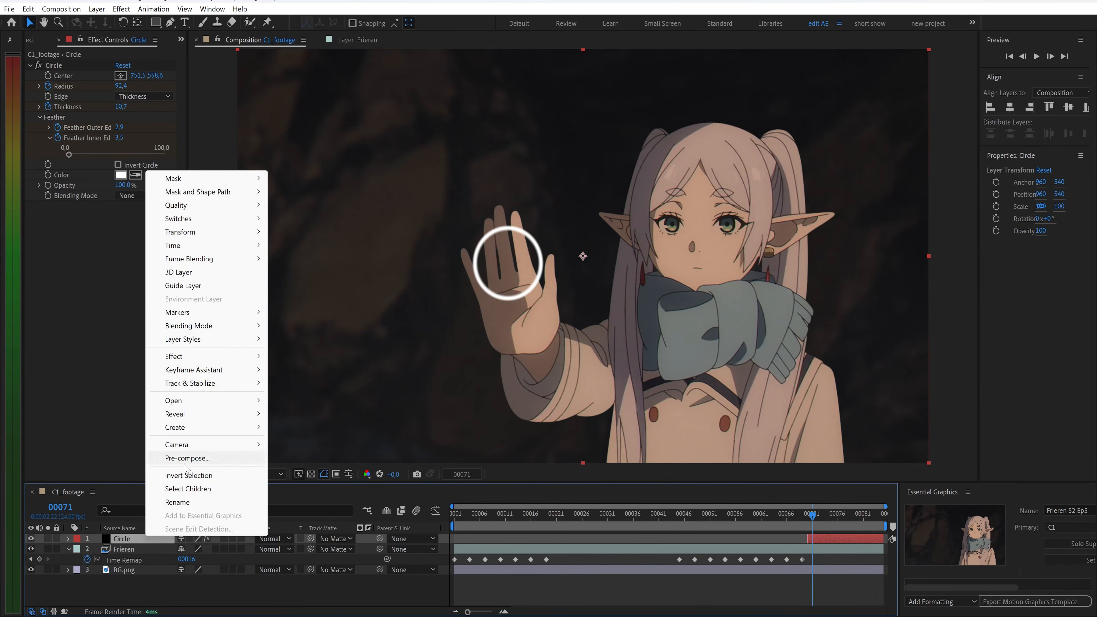
left_click(186, 458)
type("magic cas")
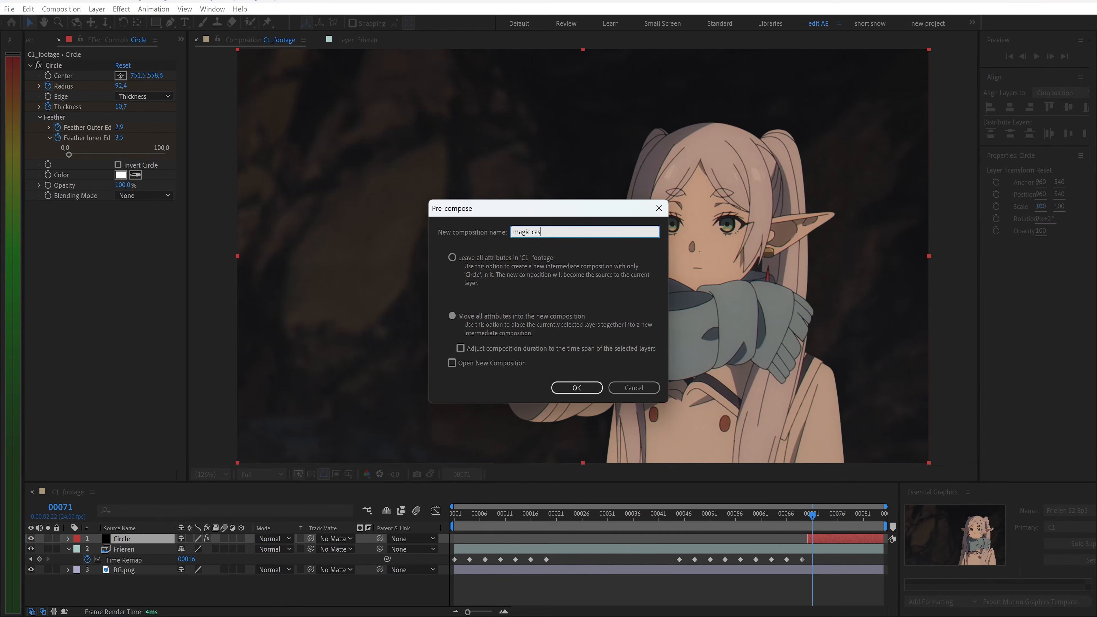
key("Return")
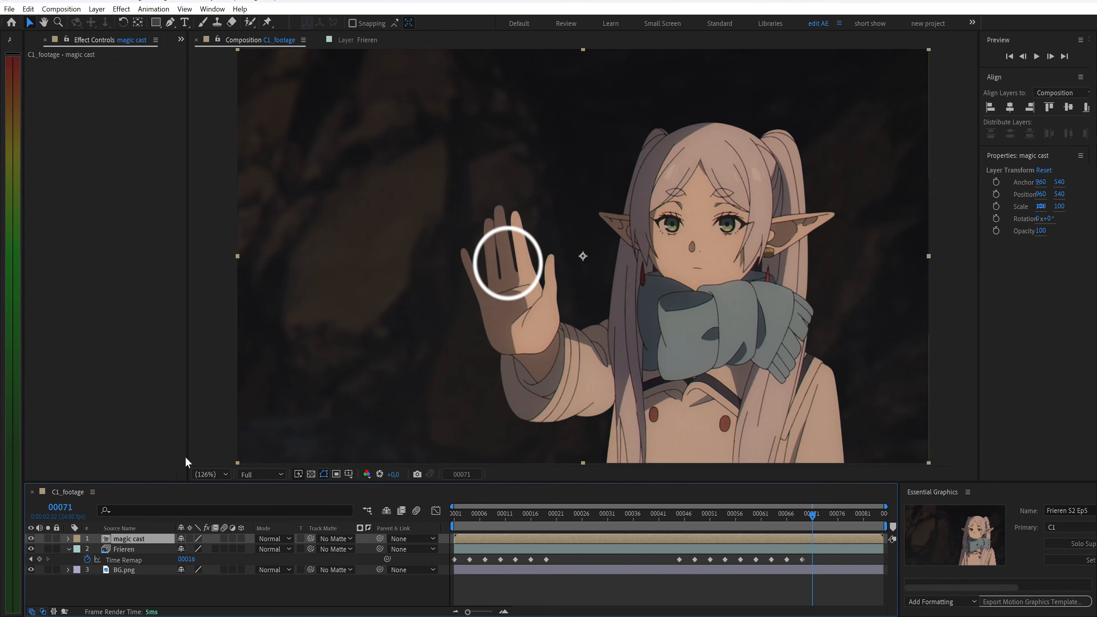
Inside magic cast, keyframe the Circle's opacity to fade to 0 at frame 84
double_click(154, 539)
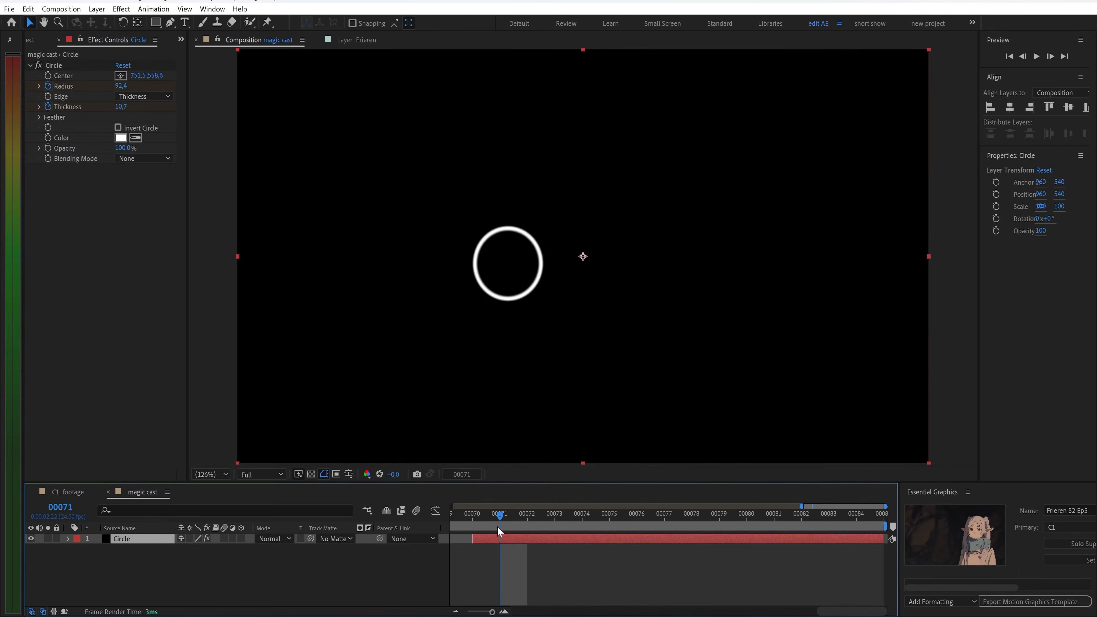
left_click_drag(498, 524, 856, 519)
key("t")
left_click(97, 549)
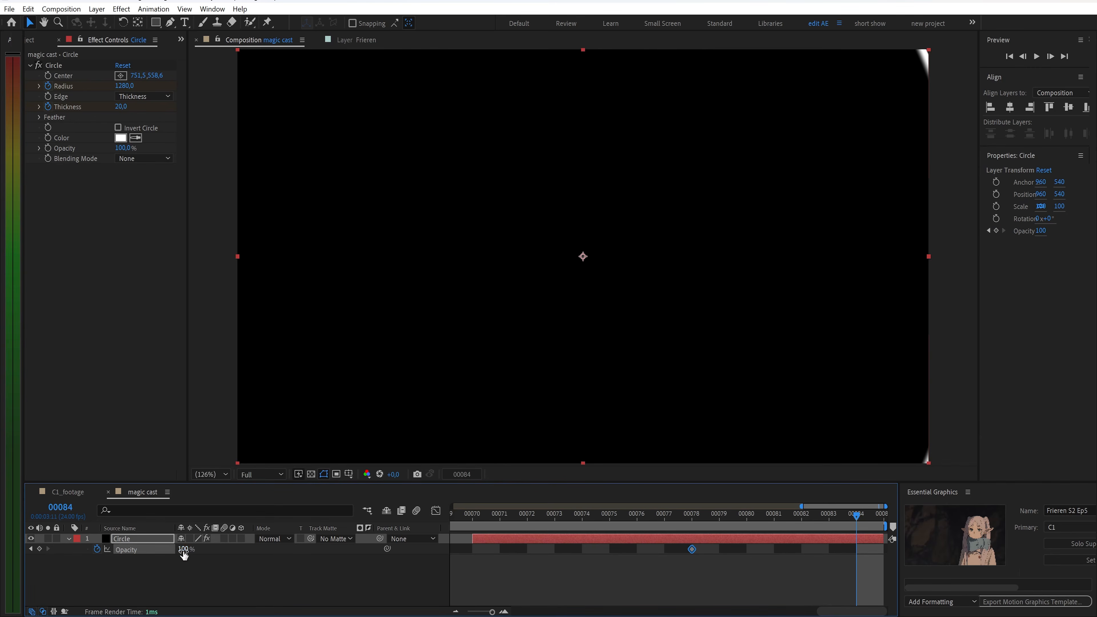
type("0")
key("Return")
left_click_drag(856, 519, 605, 534)
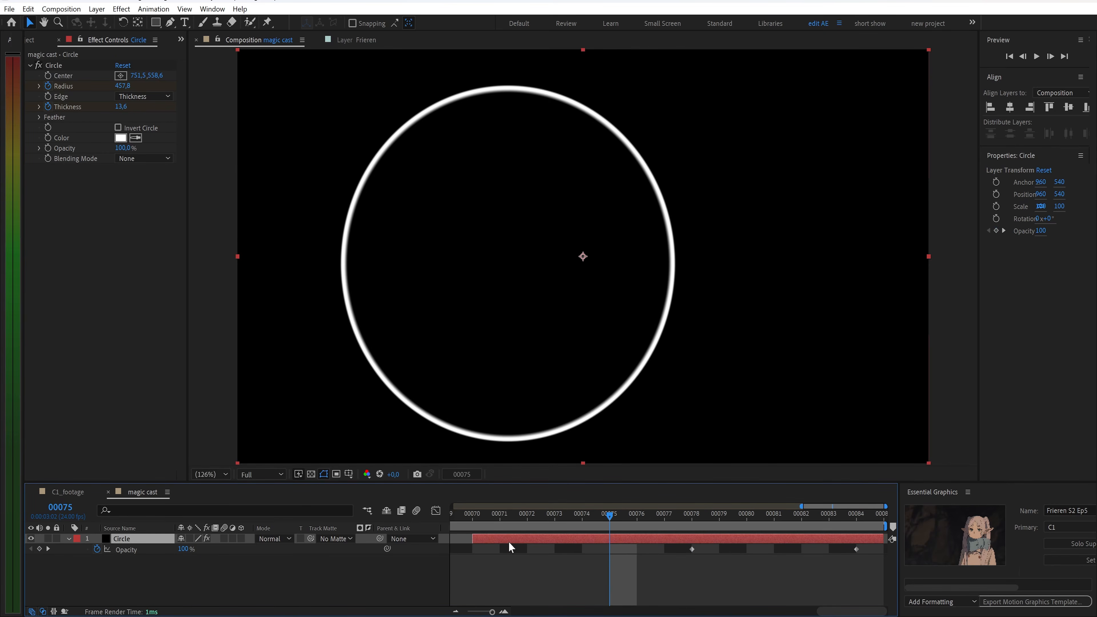
Duplicate the Circle layer three times and stagger the copies later in time
key("ctrl+d")
left_click_drag(490, 538, 830, 547)
key("ctrl+d")
key("ctrl+d")
left_click_drag(578, 515, 472, 534)
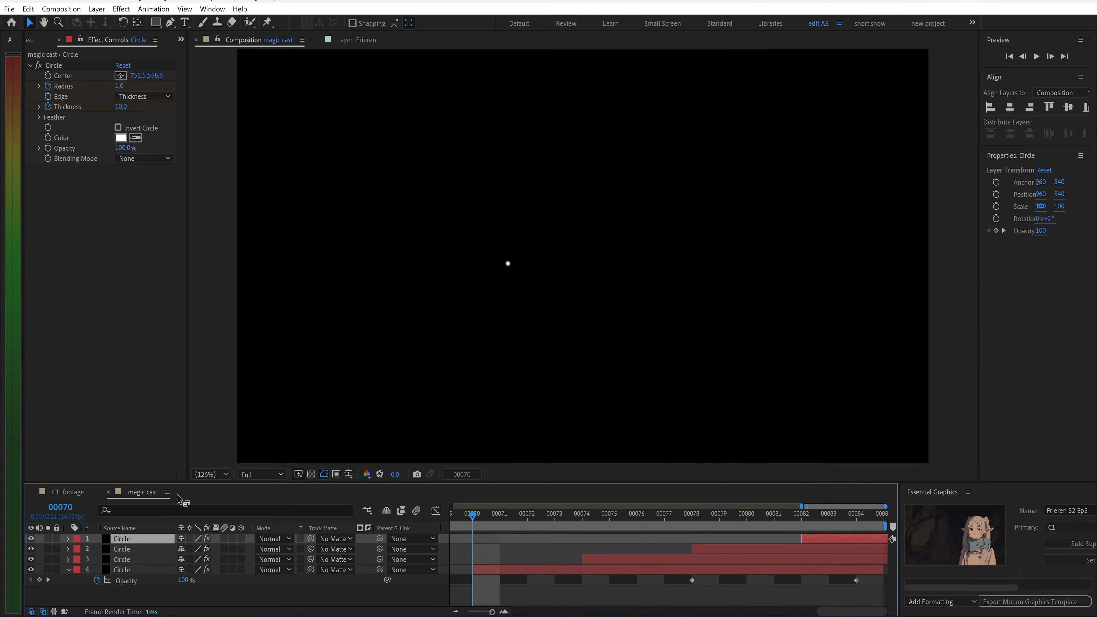
Return to C1_footage and preview the magic cast animation
left_click(108, 492)
left_click_drag(778, 515, 758, 521)
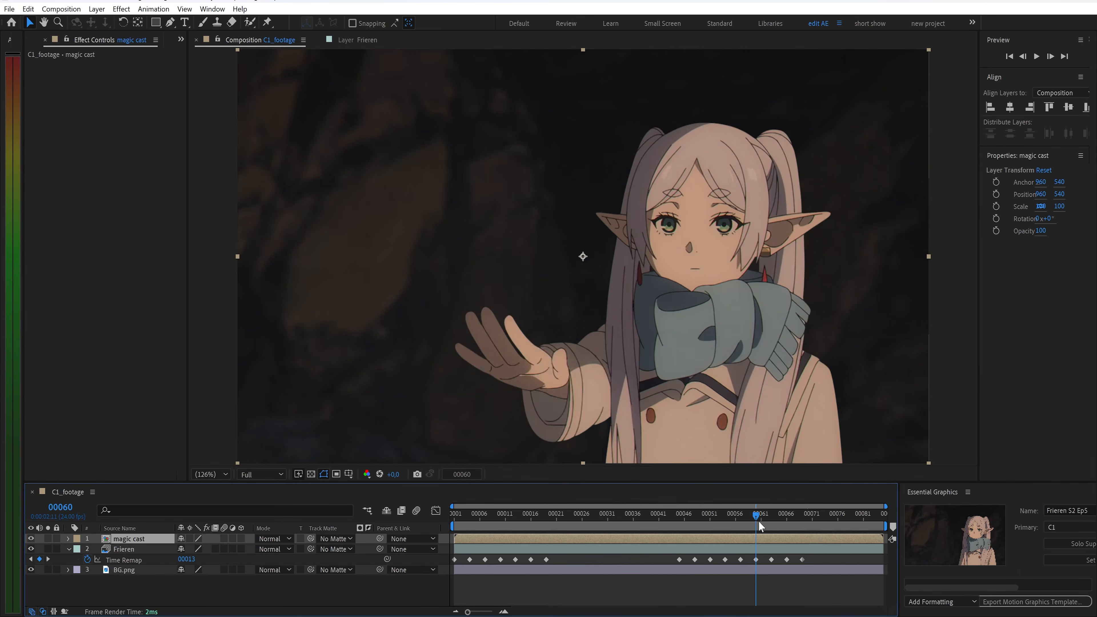
key("space")
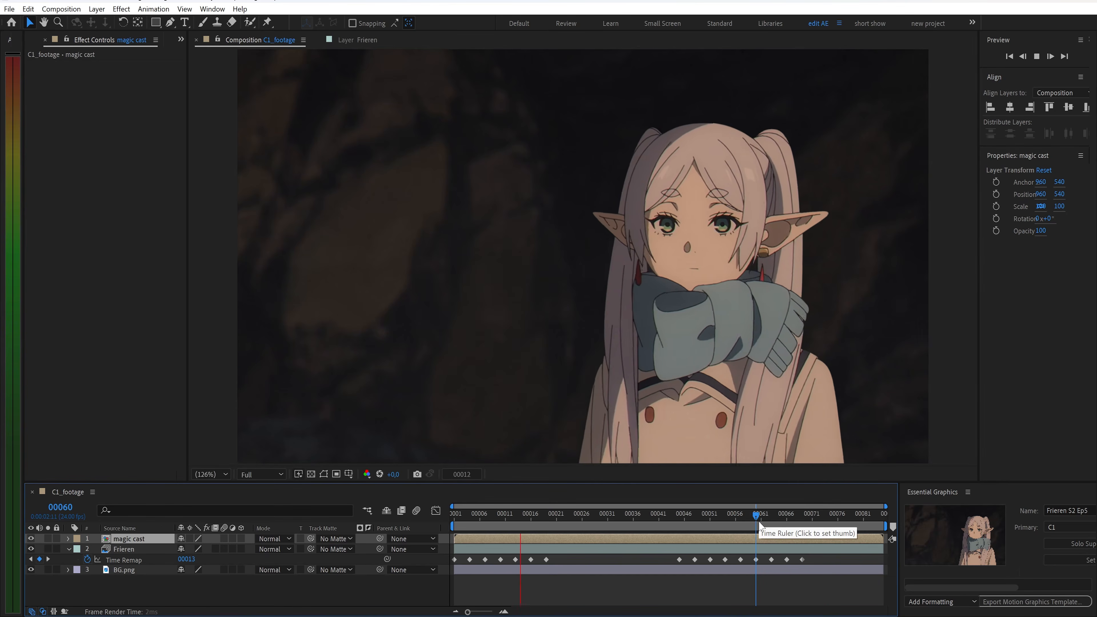
Apply the Deep Glow and Fill effects to the magic cast layer at frame 81
left_click_drag(759, 521, 863, 522)
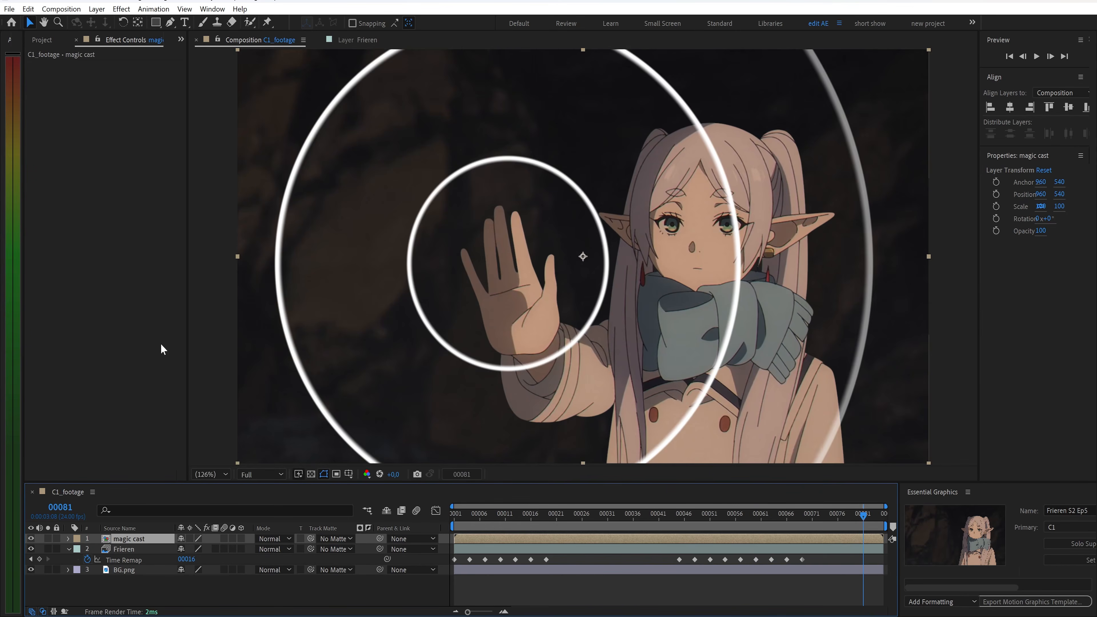
key("ctrl+space")
type("d")
key("Return")
key("ctrl+space")
type("f")
left_click(50, 414)
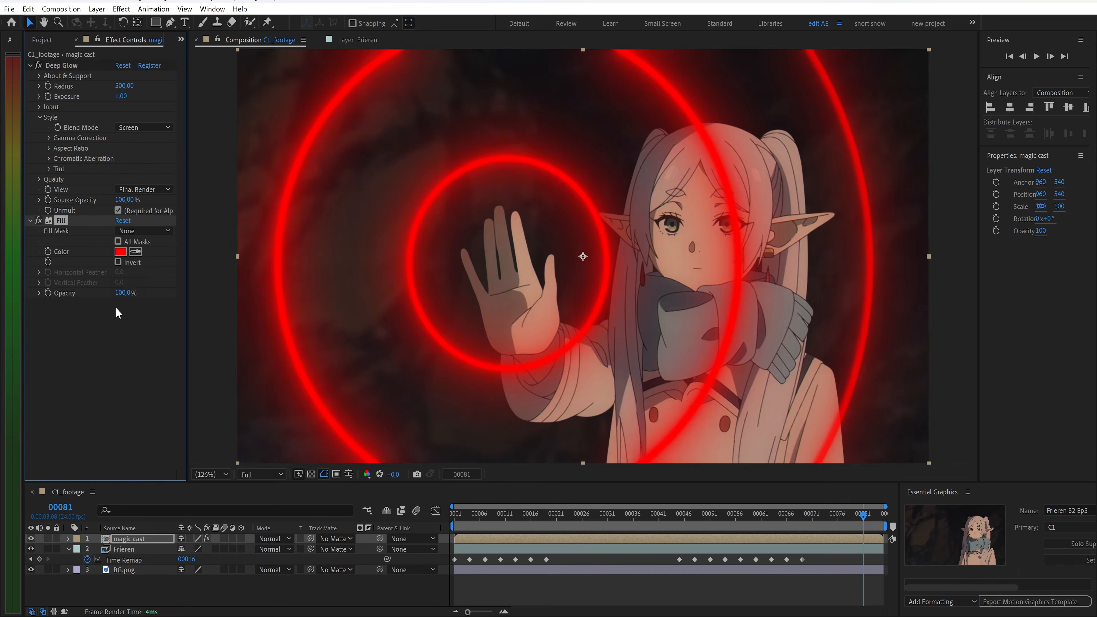
Set the Fill colour to FBE7B9 and switch the magic cast layer's blend mode to Overlay
left_click(121, 252)
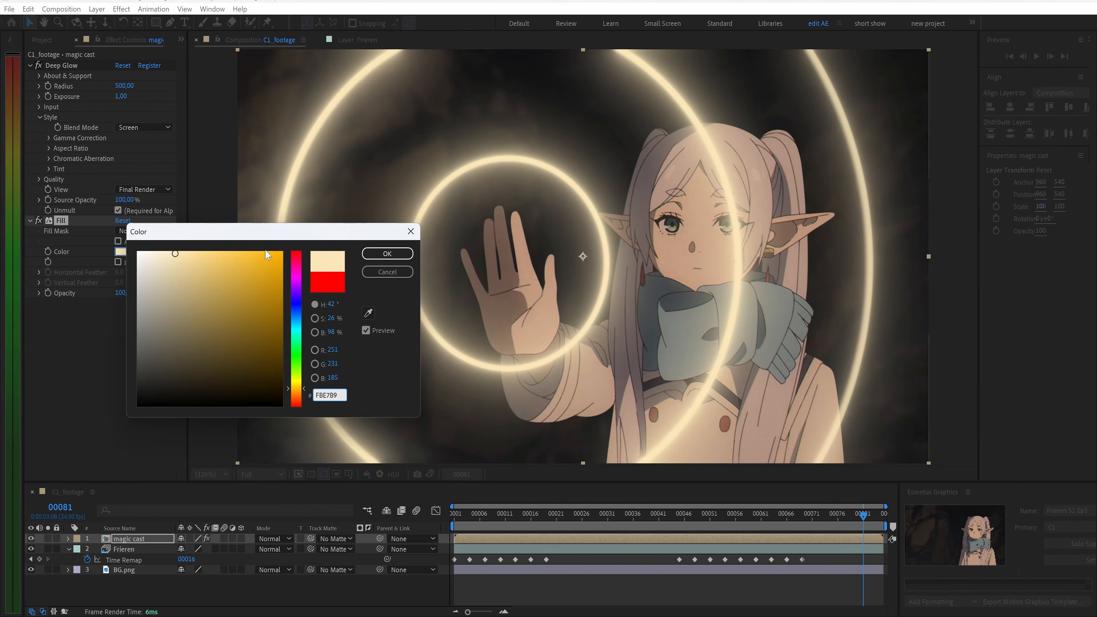
left_click(387, 253)
left_click(274, 538)
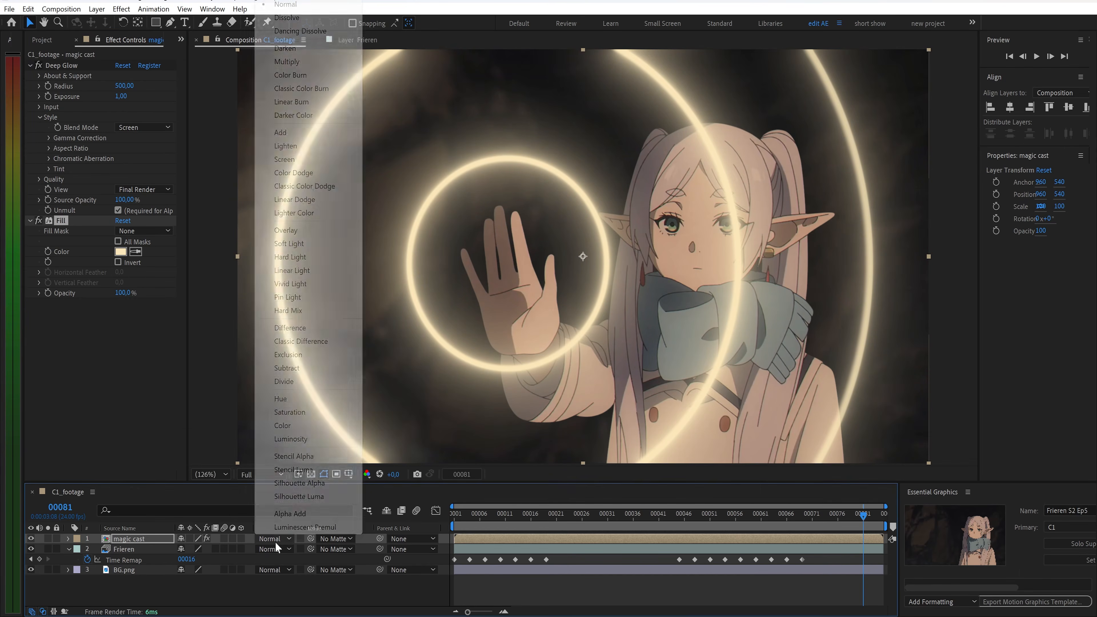
left_click(295, 231)
Duplicate the magic cast layer and rename the top copy magic cast fix
left_click(144, 540)
key("ctrl+d")
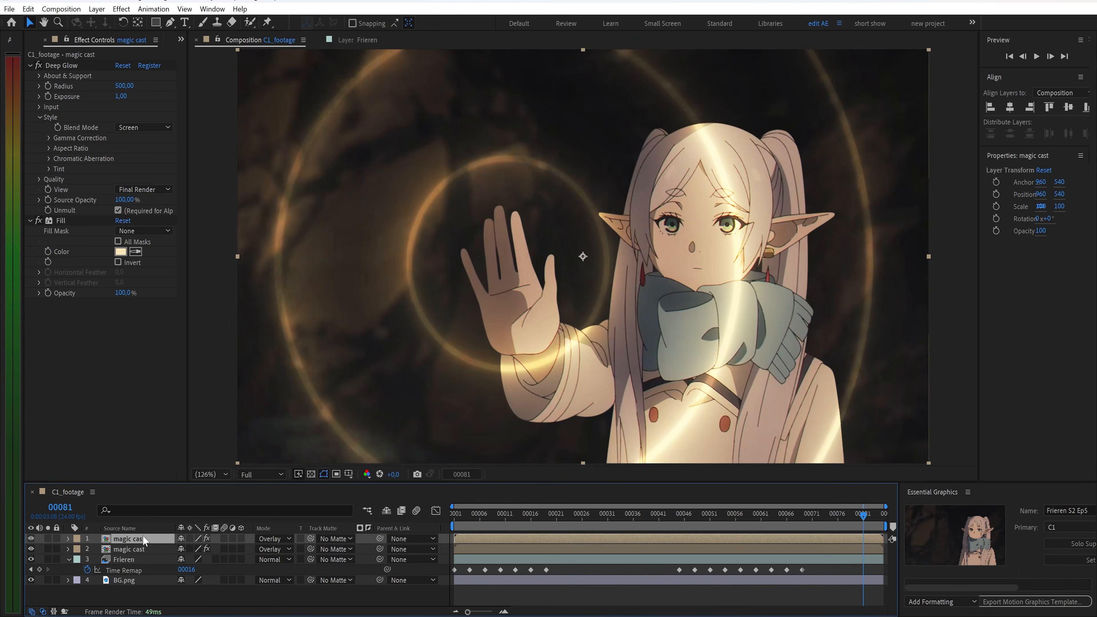
right_click(144, 541)
left_click(168, 502)
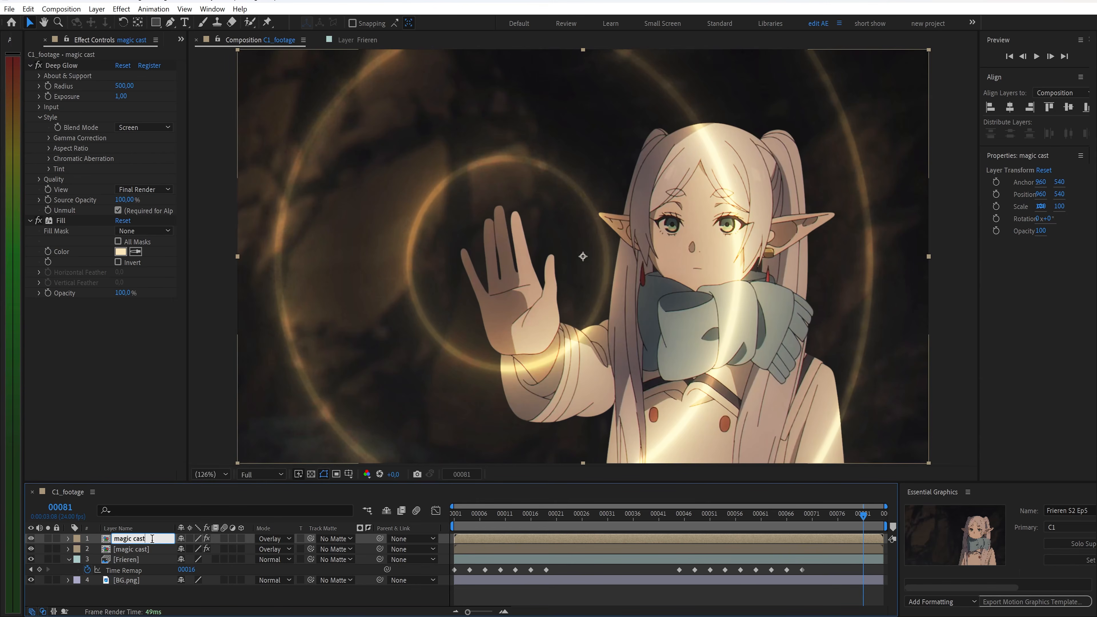
key("Return")
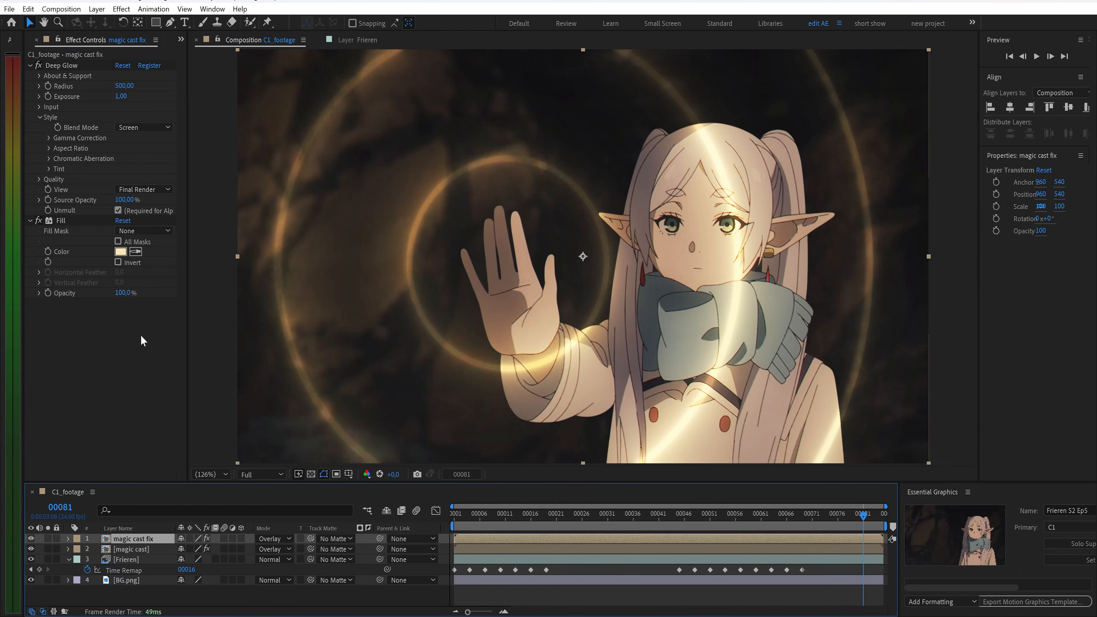
Duplicate the Deep Glow effect on magic cast fix and set its Fill colour to EDE5D3
left_click(60, 66)
key("ctrl+d")
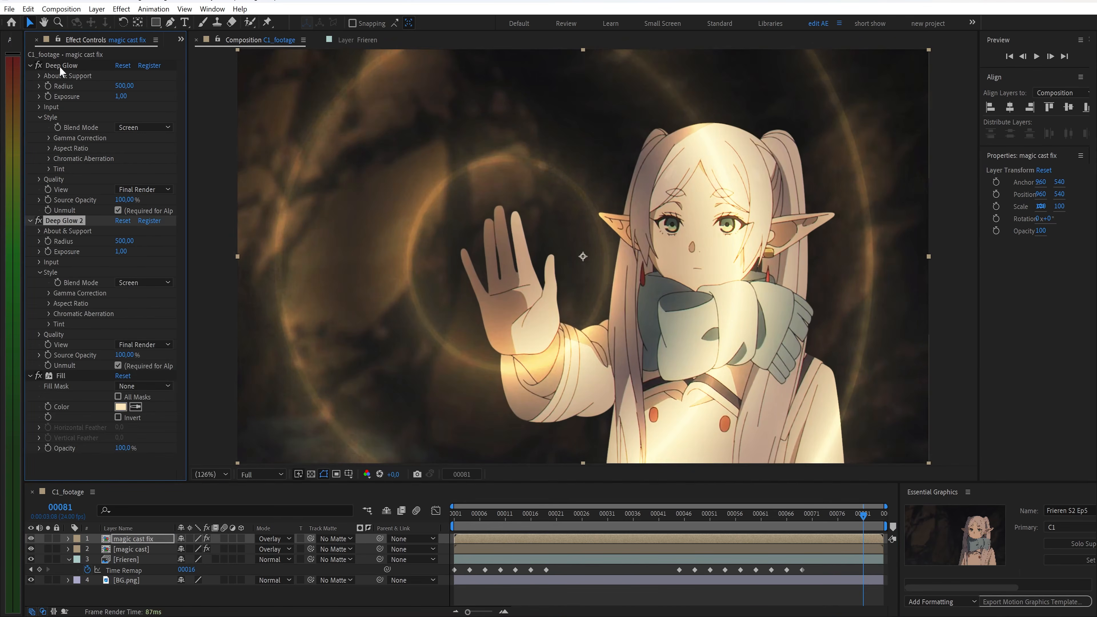
left_click(121, 407)
type("EDE5D3")
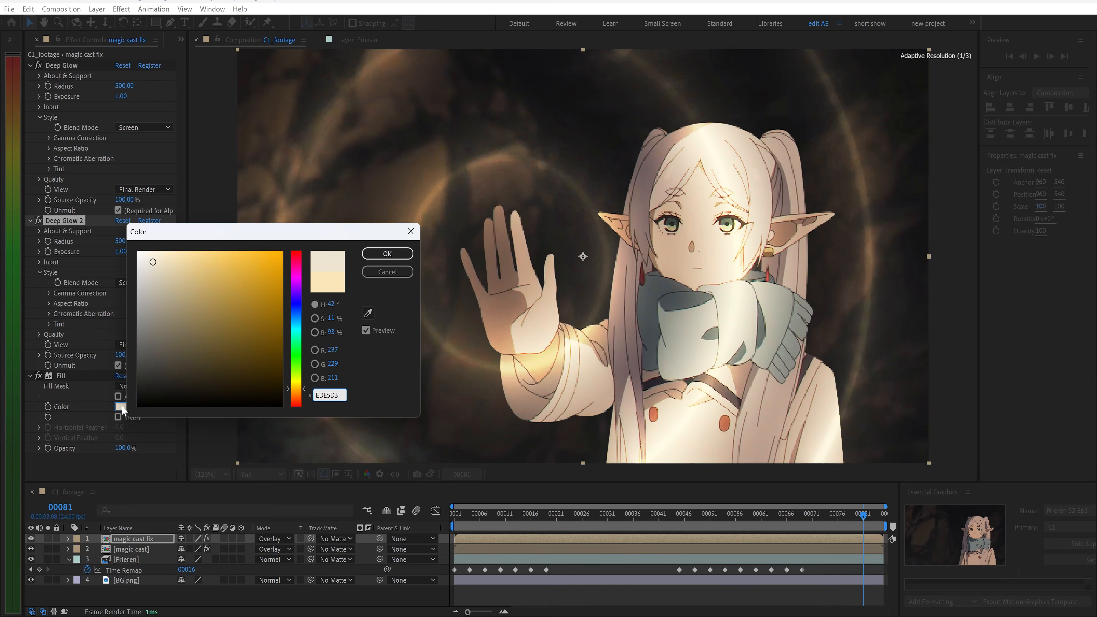
key("Return")
Set the magic cast fix layer's opacity to 45%
left_click(144, 537)
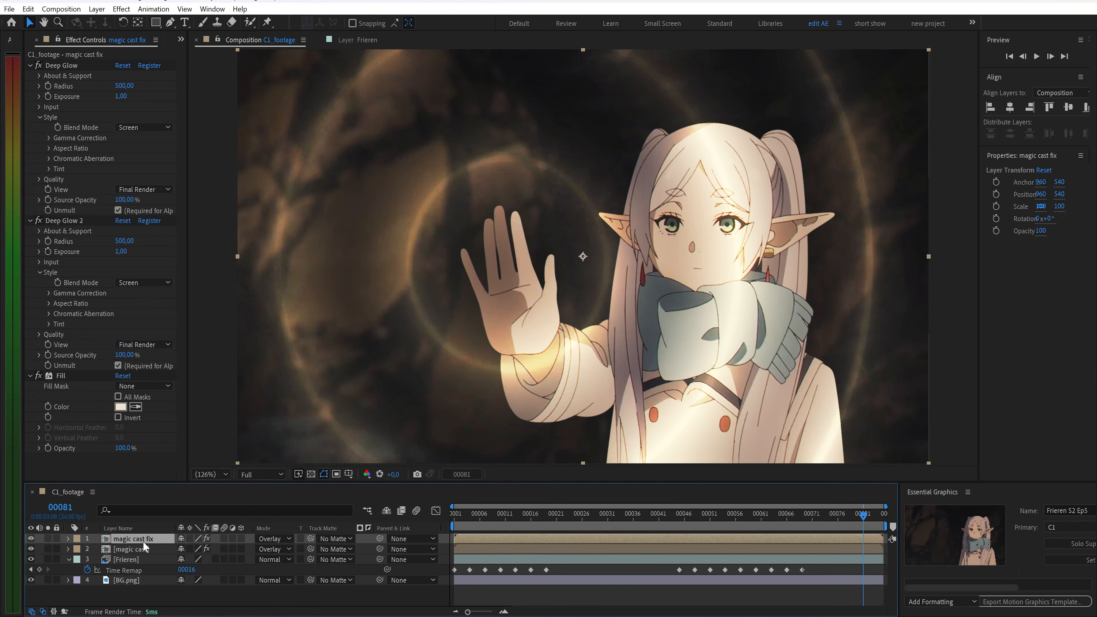
key("t")
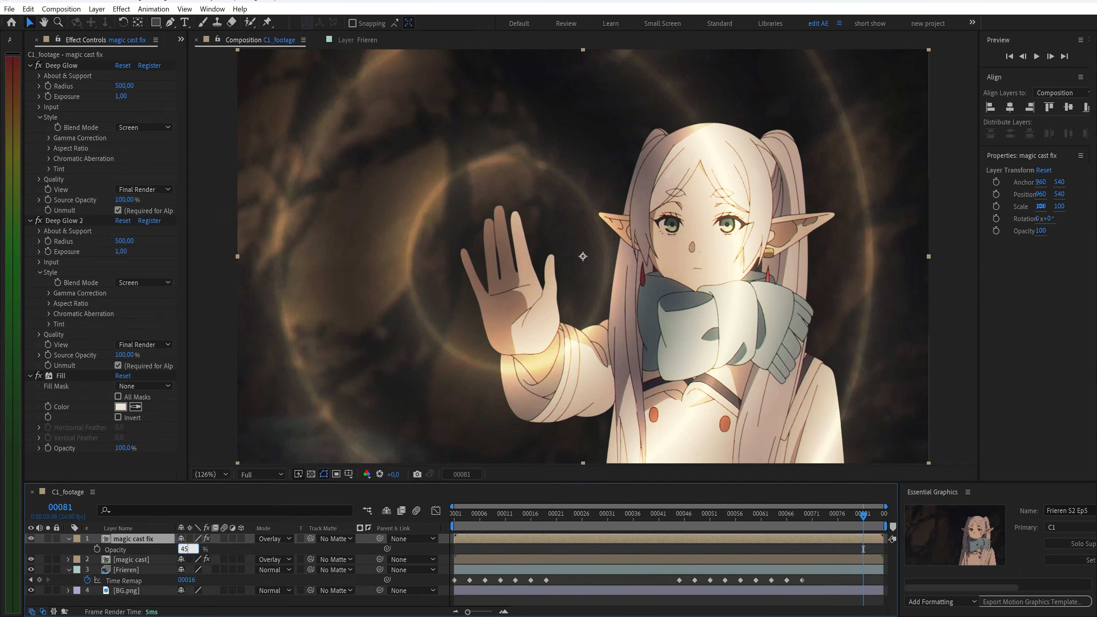
type("45")
key("Return")
mouse_move(861, 521)
left_mouse_down()
mouse_move(805, 521)
mouse_move(868, 520)
left_mouse_up()
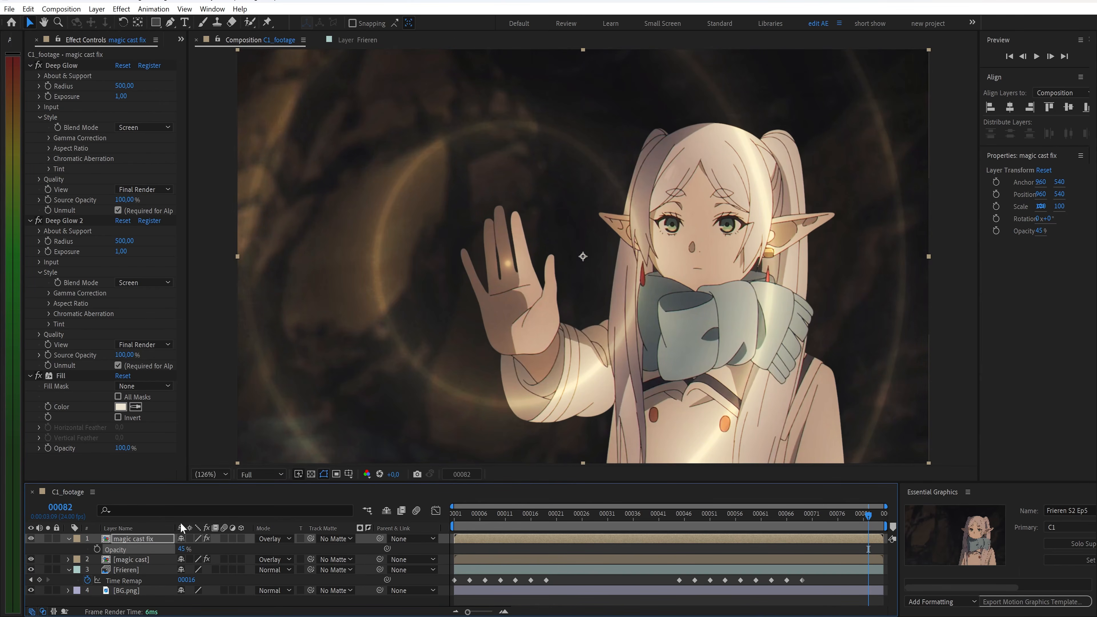
Add a new adjustment layer and apply the Displacement Map effect to it
right_click(86, 547)
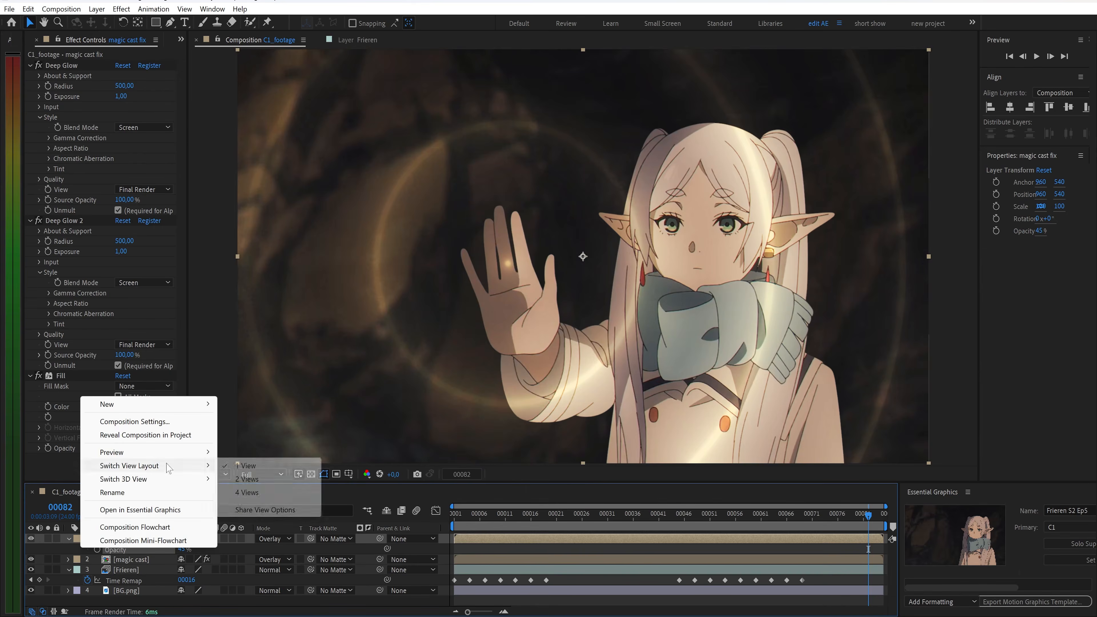
mouse_move(185, 406)
left_click(272, 502)
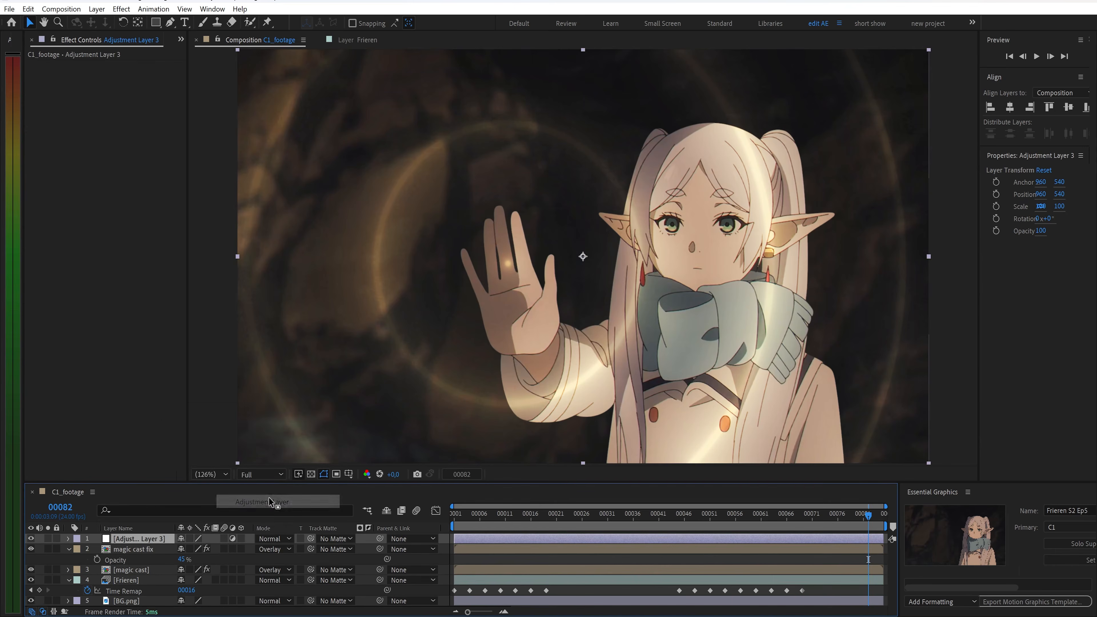
key("ctrl+space")
type("dis")
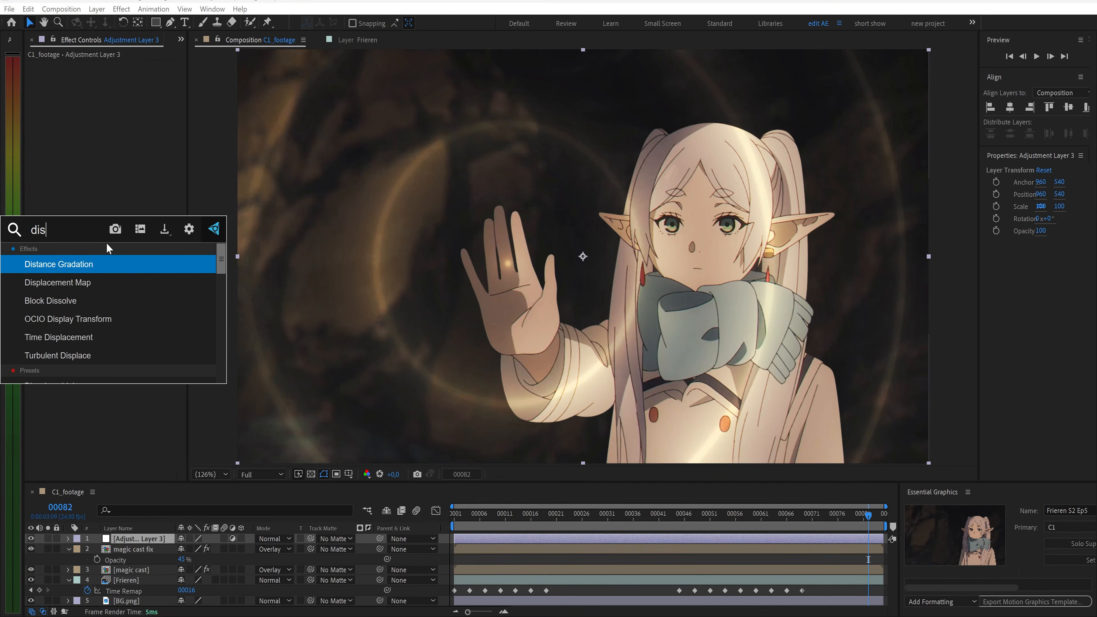
key("Down")
key("Return")
Set the adjustment layer's Displacement Map to magic cast Effects & Masks, Luminance on both axes, maximum displacement 6
left_click(132, 76)
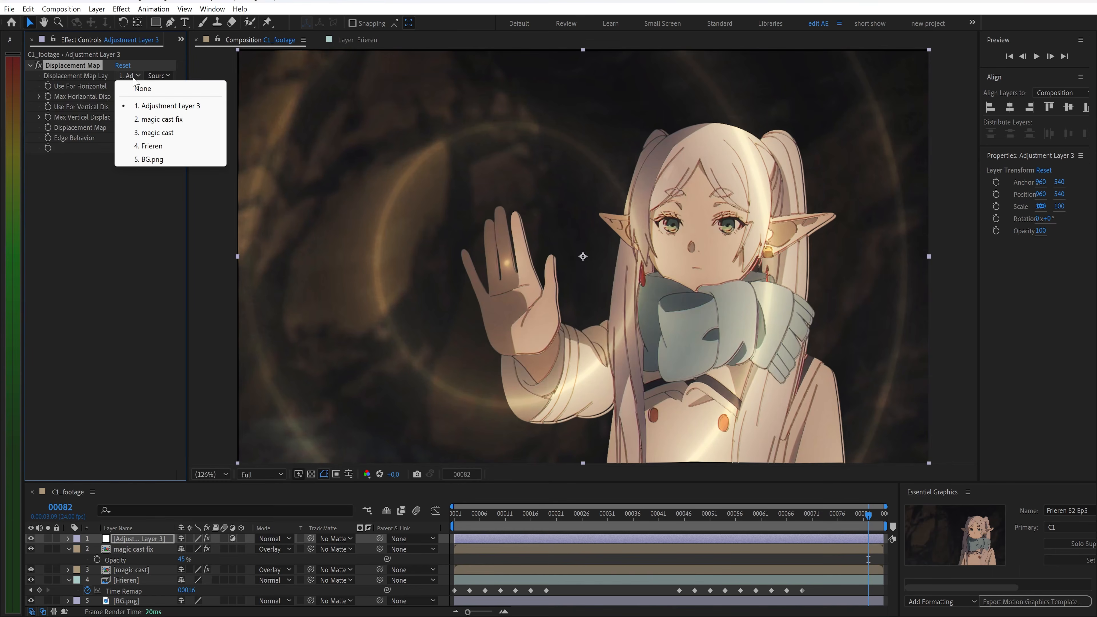
left_click(155, 132)
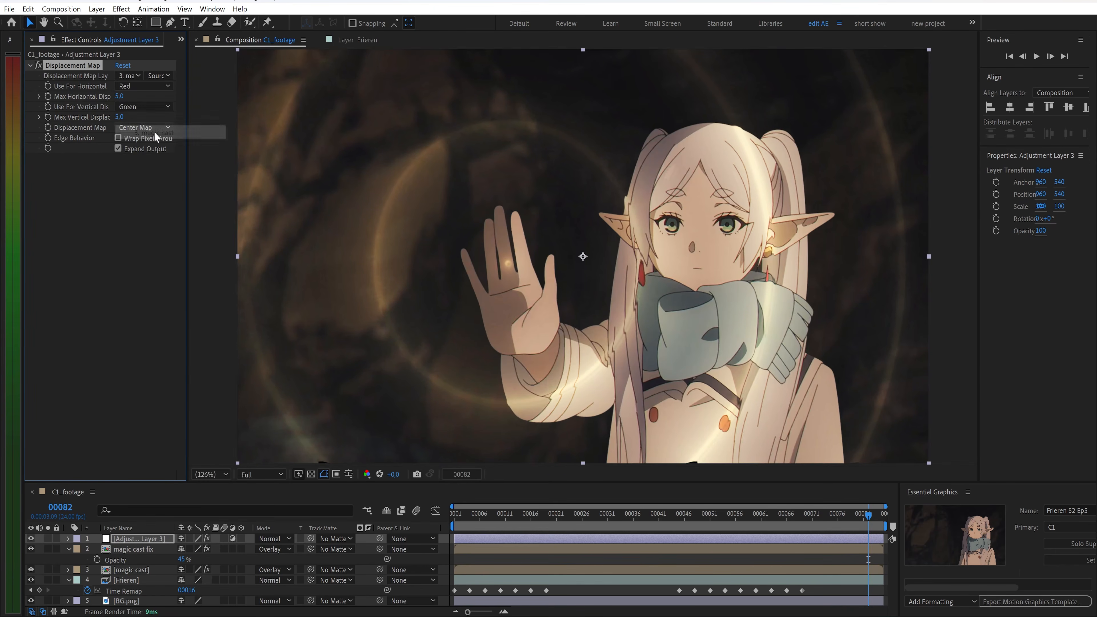
left_click(158, 77)
left_click(173, 114)
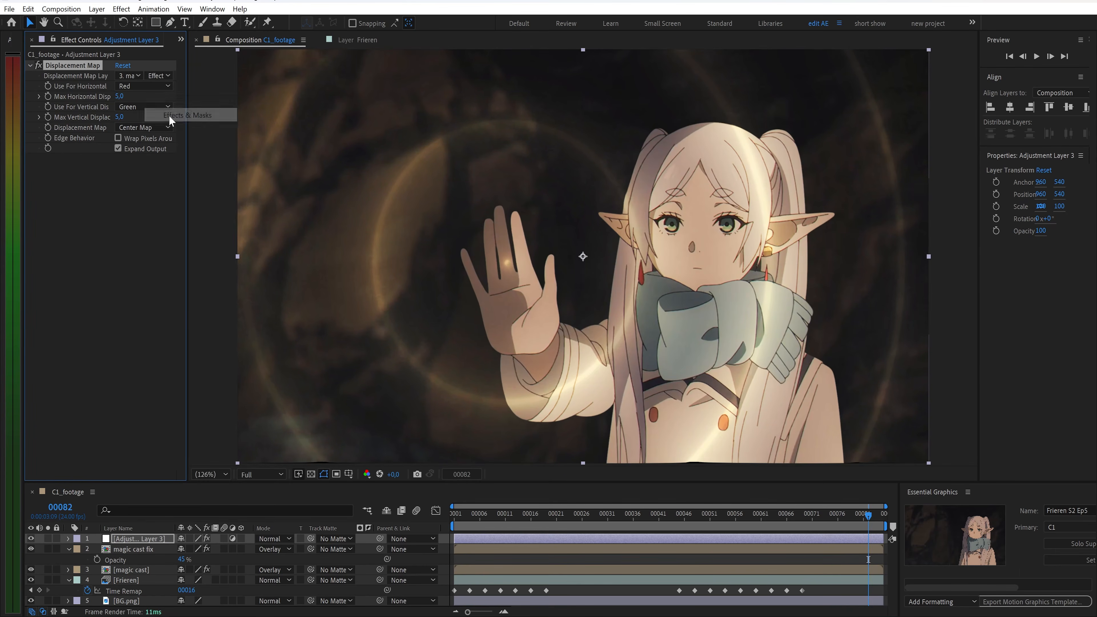
left_click(140, 87)
left_click(149, 152)
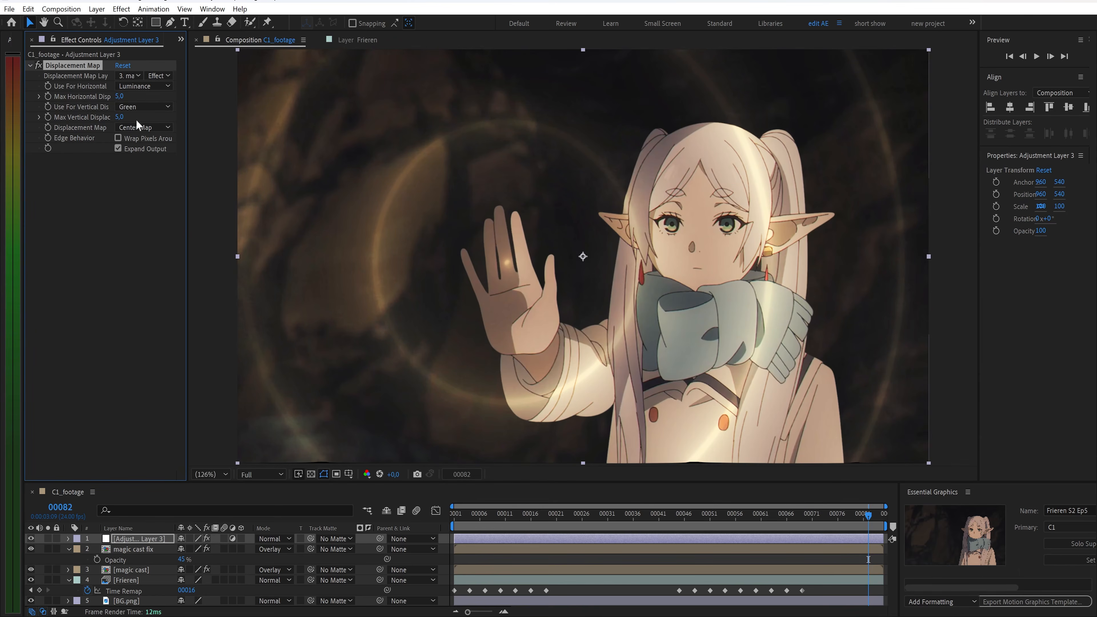
left_click(118, 96)
left_click(131, 107)
left_click(138, 167)
left_click(119, 117)
type("6")
key("Return")
mouse_move(865, 521)
left_mouse_down()
mouse_move(792, 522)
mouse_move(886, 523)
left_mouse_up()
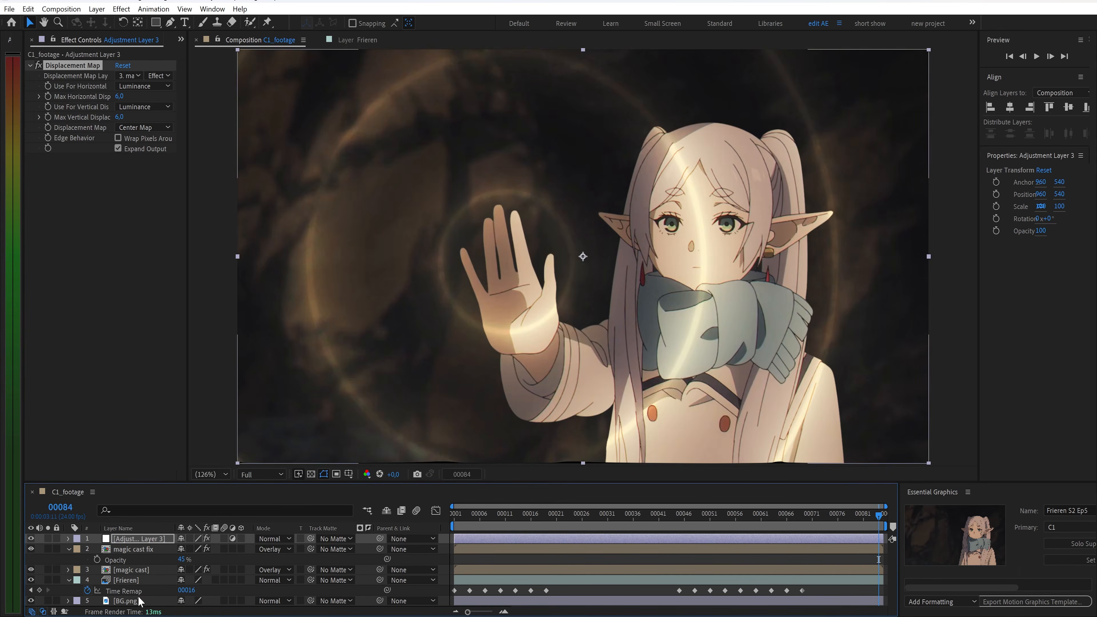
Duplicate the BG.png layer and apply Displacement Map to the copy
left_click(128, 601)
key("ctrl+d")
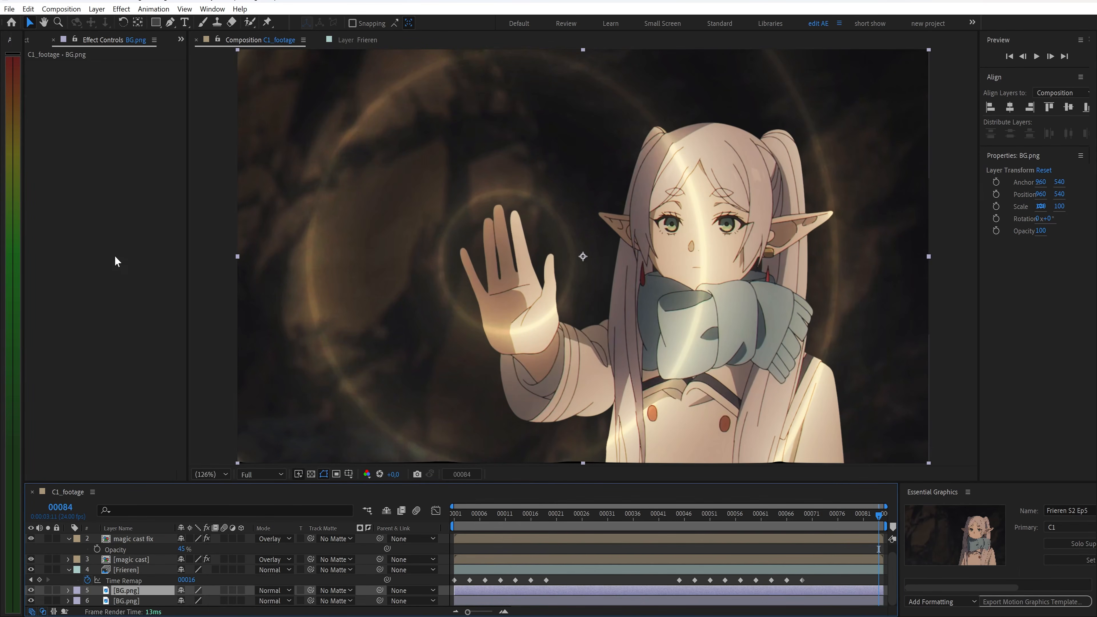
key("ctrl+space")
type("dis")
left_click(80, 288)
Set the BG copy's Displacement Map to magic cast Effects & Masks, Luminance on both axes, maximum displacement 8
left_click(128, 75)
left_click(142, 134)
left_click(159, 76)
left_click(166, 113)
left_click(142, 86)
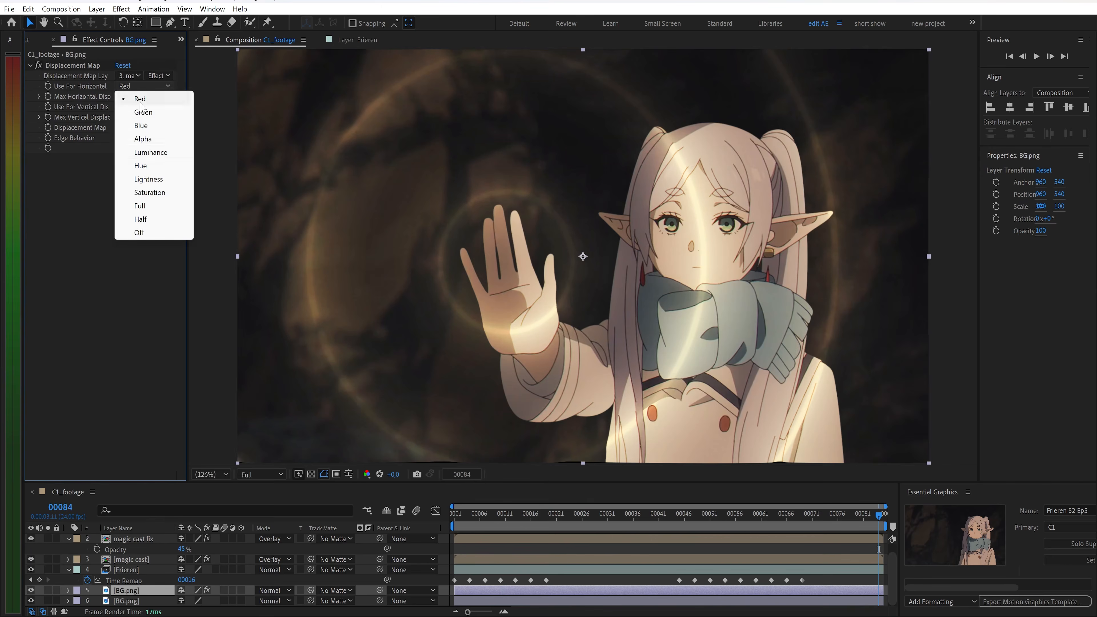
left_click(149, 152)
left_click(143, 106)
left_click(149, 173)
left_click(120, 117)
type("8")
key("Return")
left_click_drag(878, 516, 861, 535)
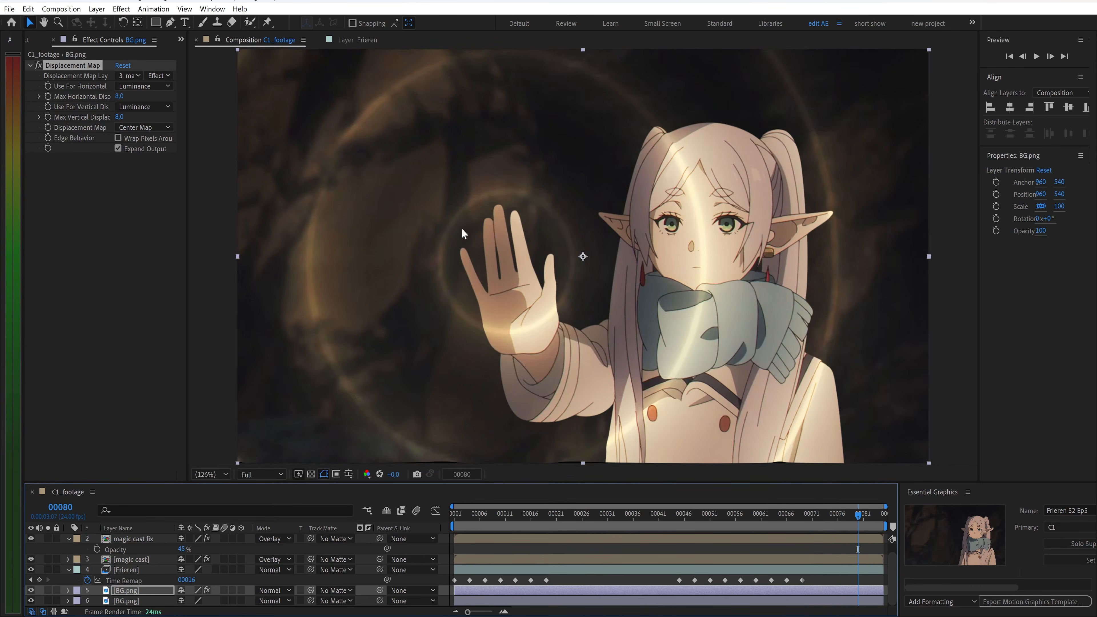
Create a new composition named C1_final
left_click_drag(876, 524, 846, 521)
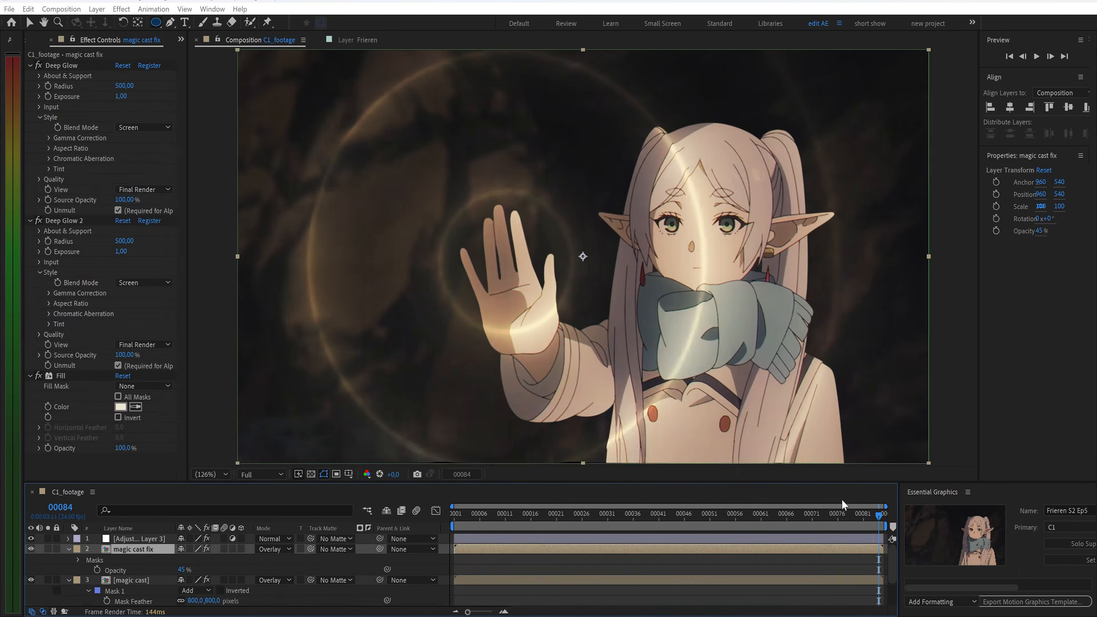
key("ctrl+k")
type("C")
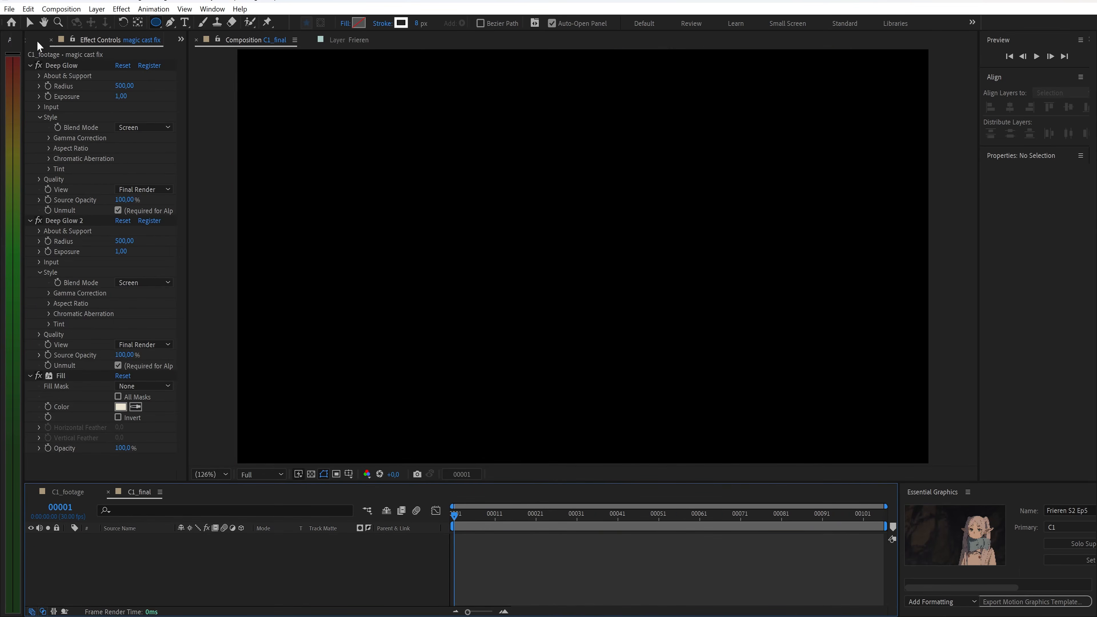
left_click(37, 40)
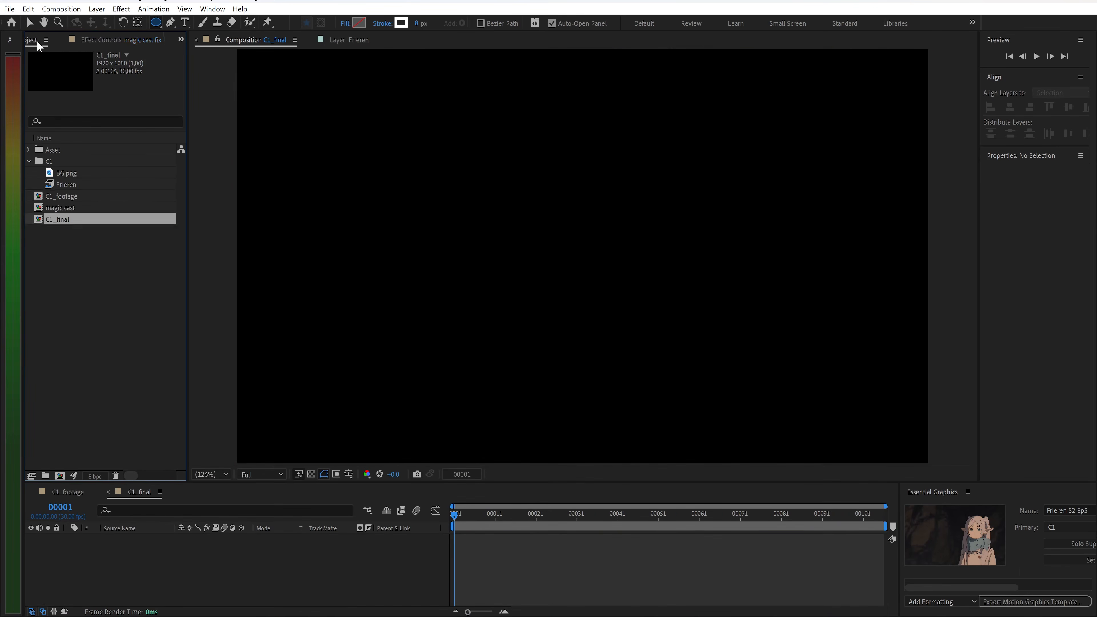
left_click_drag(67, 208, 97, 254)
left_click_drag(126, 546, 126, 546)
key("space")
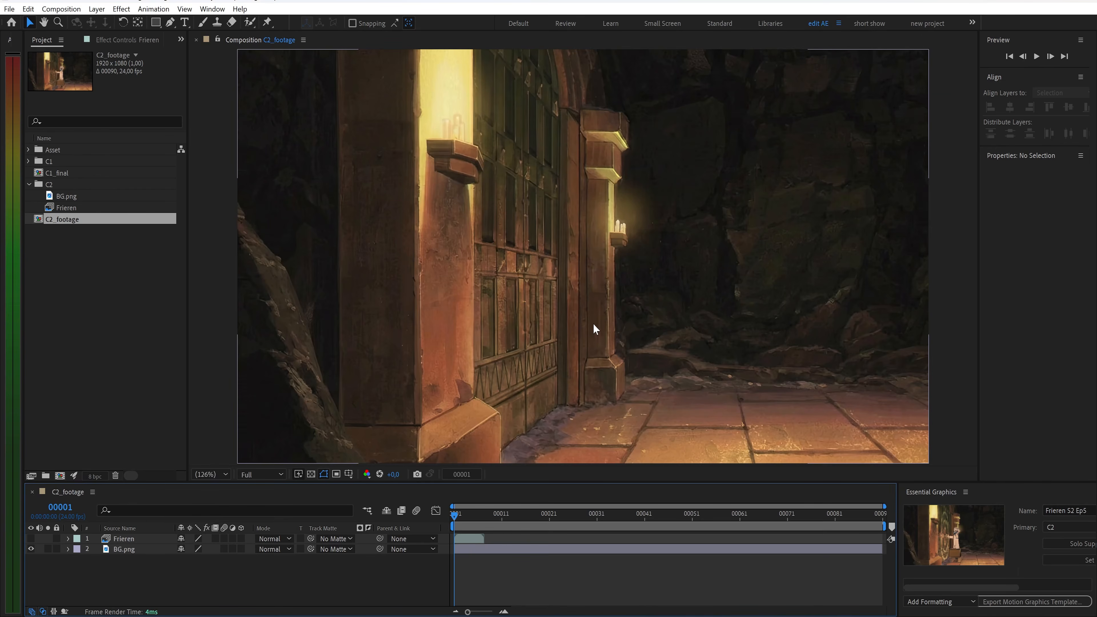
Open the Frieren layer in C2_footage and enable time remapping on it
left_click(30, 538)
double_click(118, 539)
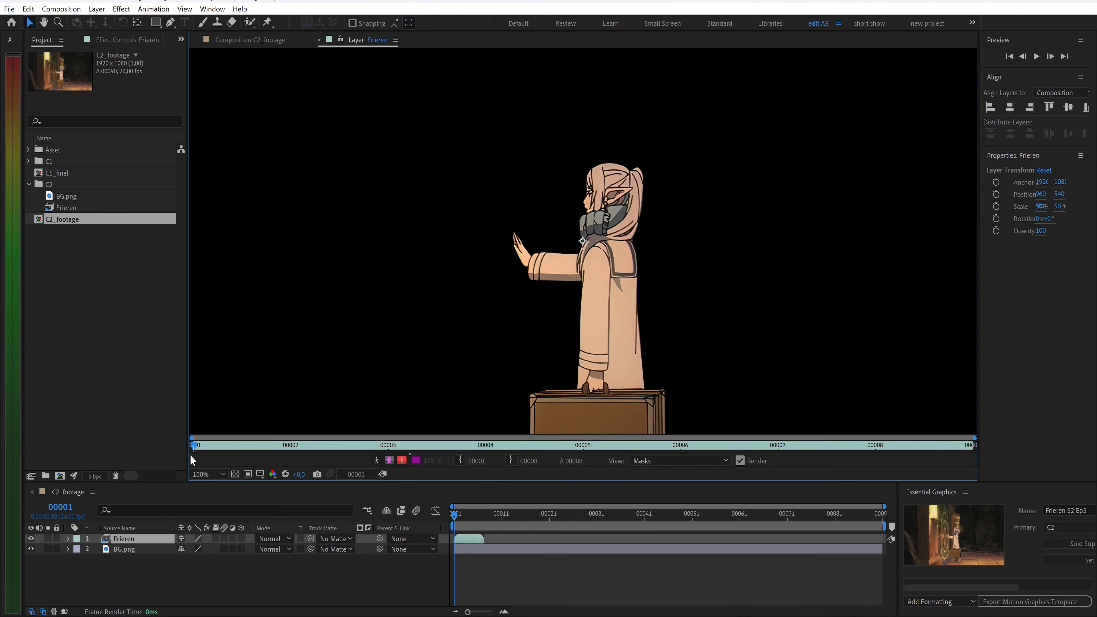
left_click_drag(196, 442, 176, 257)
left_click(241, 44)
left_click(130, 540)
key("ctrl+alt+t")
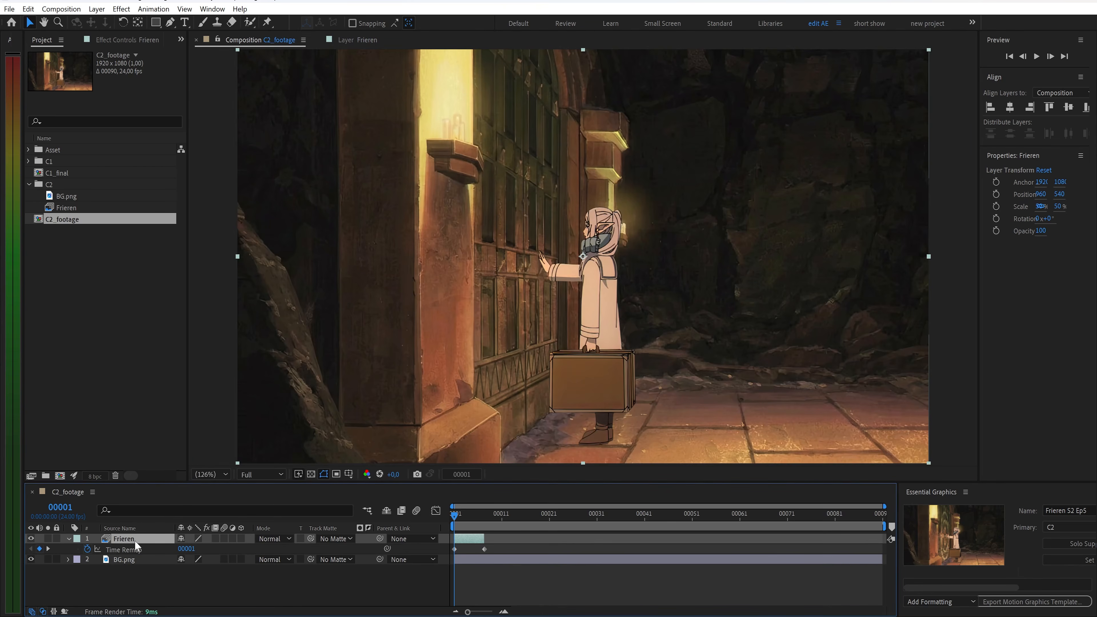
Extend the Frieren layer to the end of the composition and delete its end Time Remap keyframe
left_click_drag(484, 539, 873, 546)
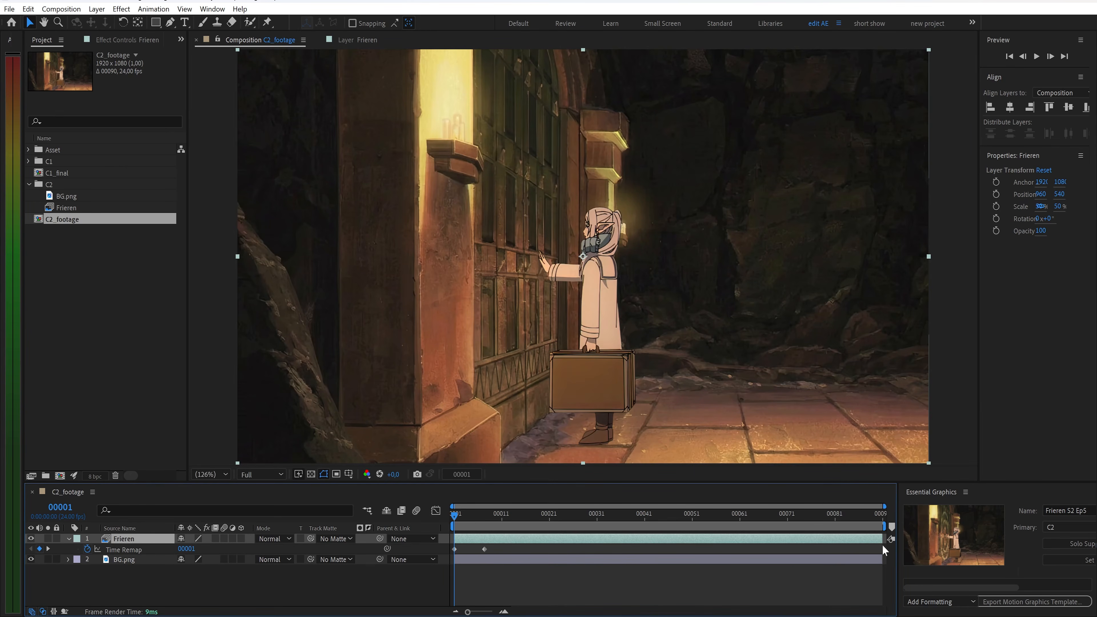
left_click(484, 549)
key("Delete")
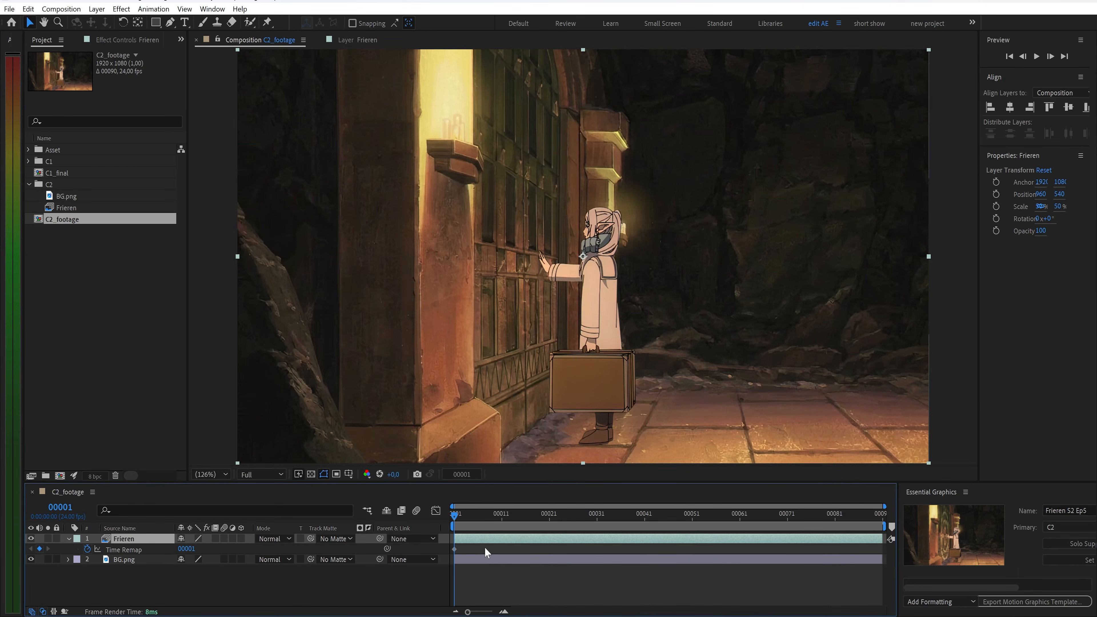
Go to frame 66 and add a Time Remap keyframe on the Frieren layer
left_click(462, 474)
type("66")
key("Return")
key("alt+shift+t")
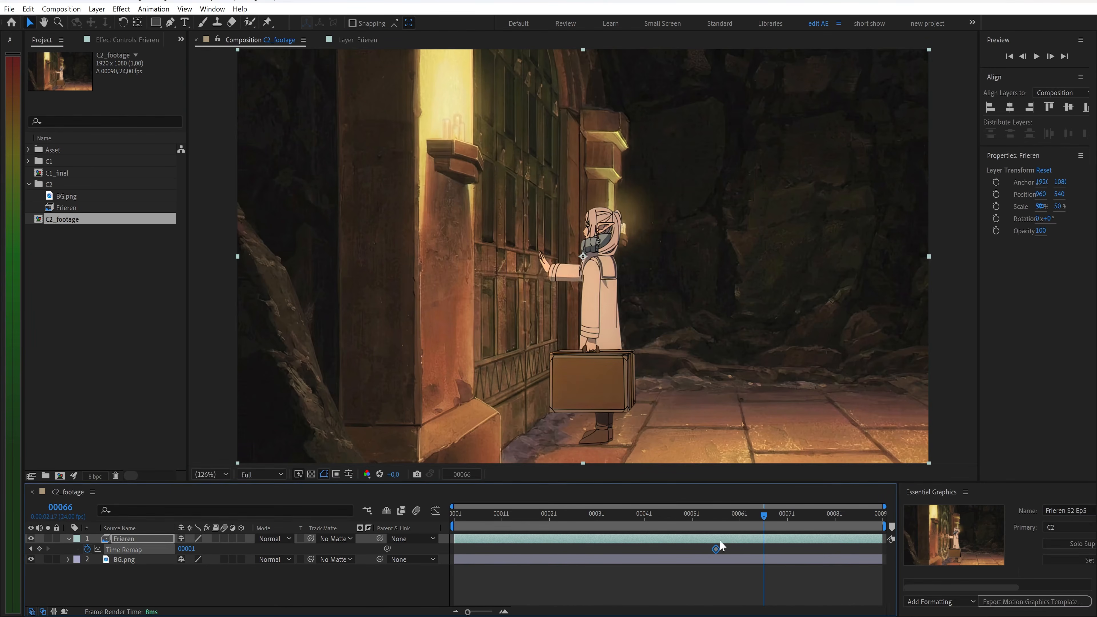
Step forward three frames at a time, keying Time Remap frame values 3 and 4 on the Frieren layer
key("Page_Down")
key("Page_Down")
key("Page_Down")
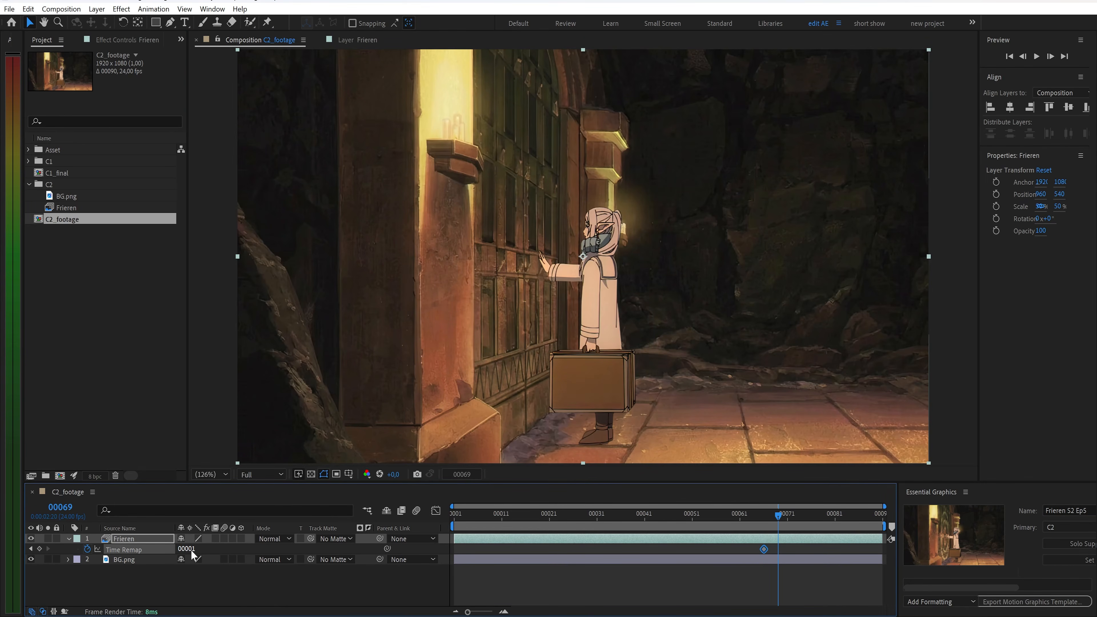
key("Return")
key("Page_Down")
key("Page_Down")
key("Page_Down")
left_click(192, 551)
type("3")
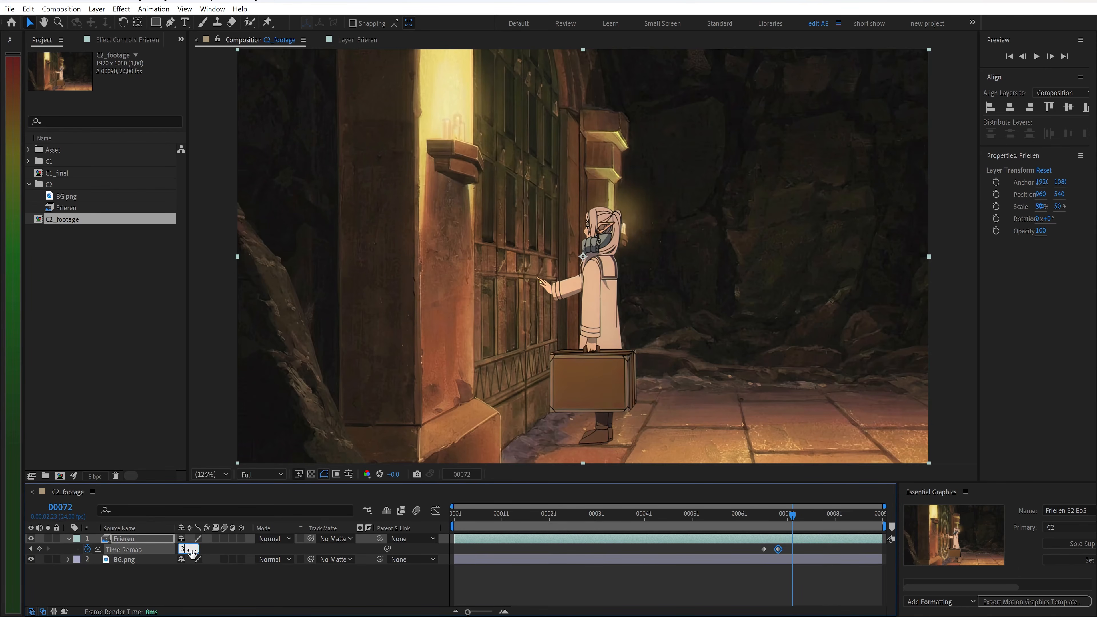
key("Return")
key("Page_Down")
Continue stepping three frames at a time, keying further Time Remap values up to 7 on the Frieren layer, and preview
key("Page_Down")
key("Page_Down")
left_click(190, 549)
type("4")
key("Return")
key("Page_Down")
key("Page_Down")
key("Page_Down")
left_click(191, 549)
type("5")
key("Return")
key("Page_Down")
key("Page_Down")
key("Page_Down")
left_click(192, 549)
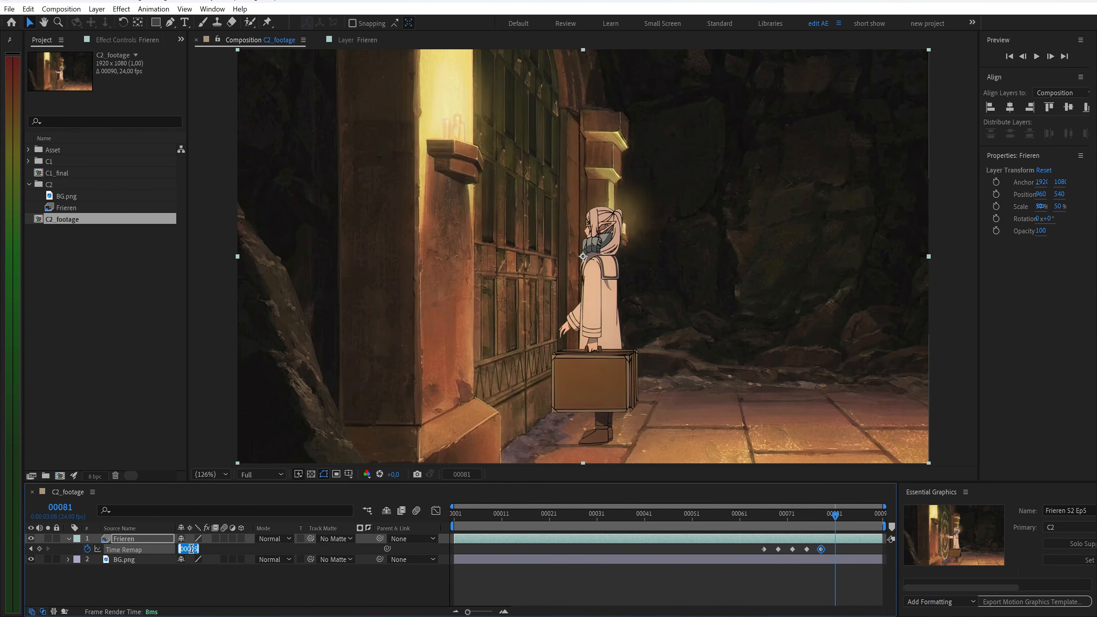
key("Return")
key("Page_Down")
key("Page_Down")
key("Page_Down")
left_click(192, 549)
type("7")
key("Return")
key("Page_Down")
key("Page_Down")
key("Page_Down")
key("Return")
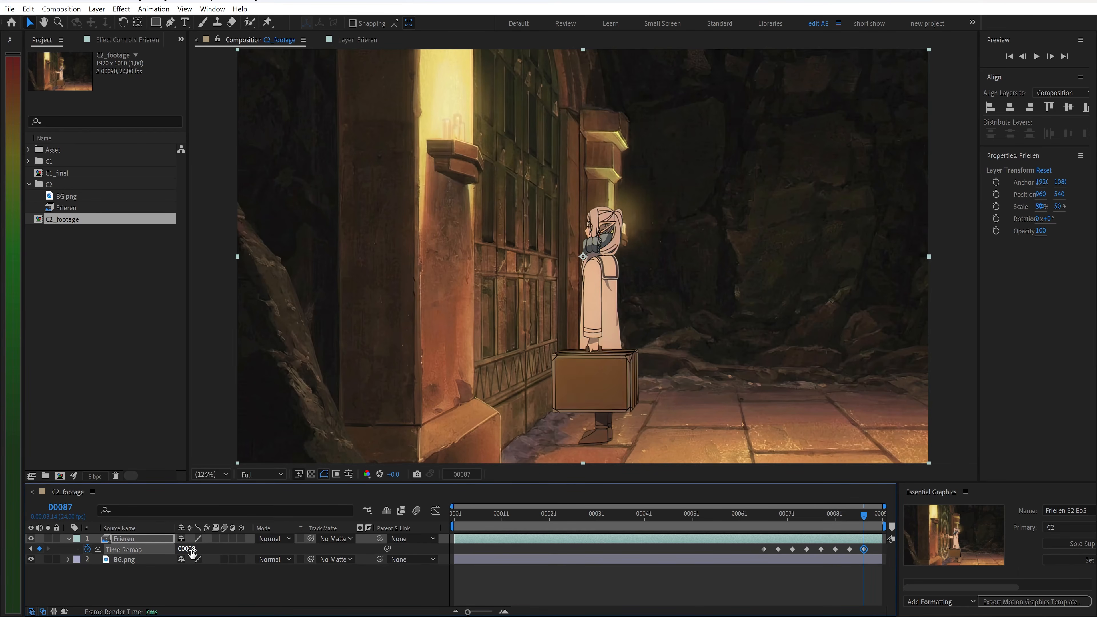
key("space")
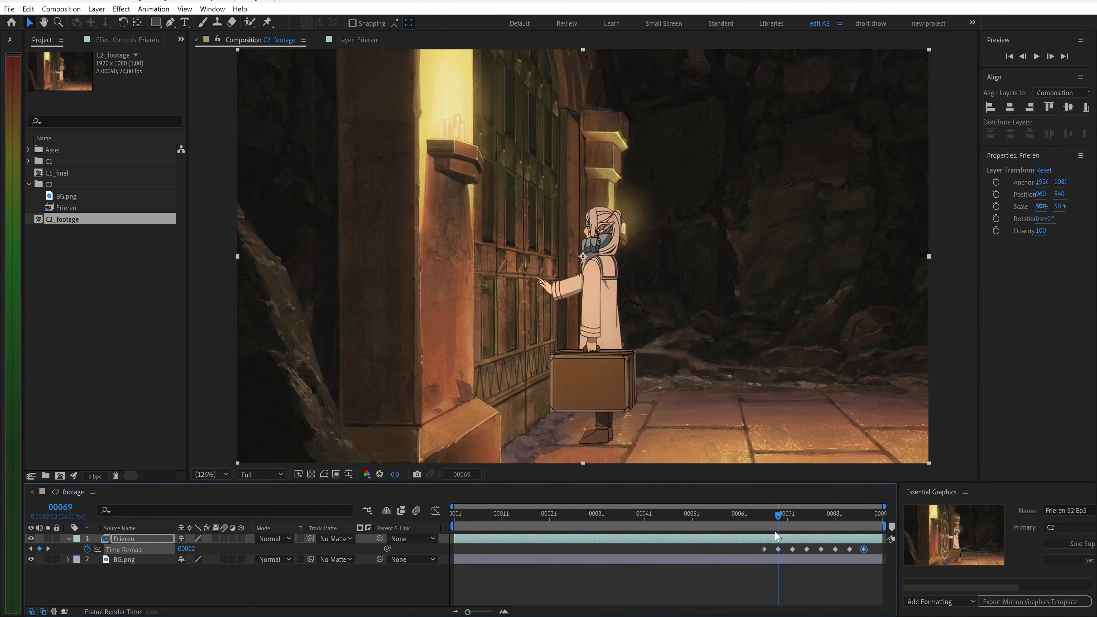
key("space")
Create a new solid layer named Circle and apply the Circle effect to it
key("ctrl+y")
type("Cir")
key("Return")
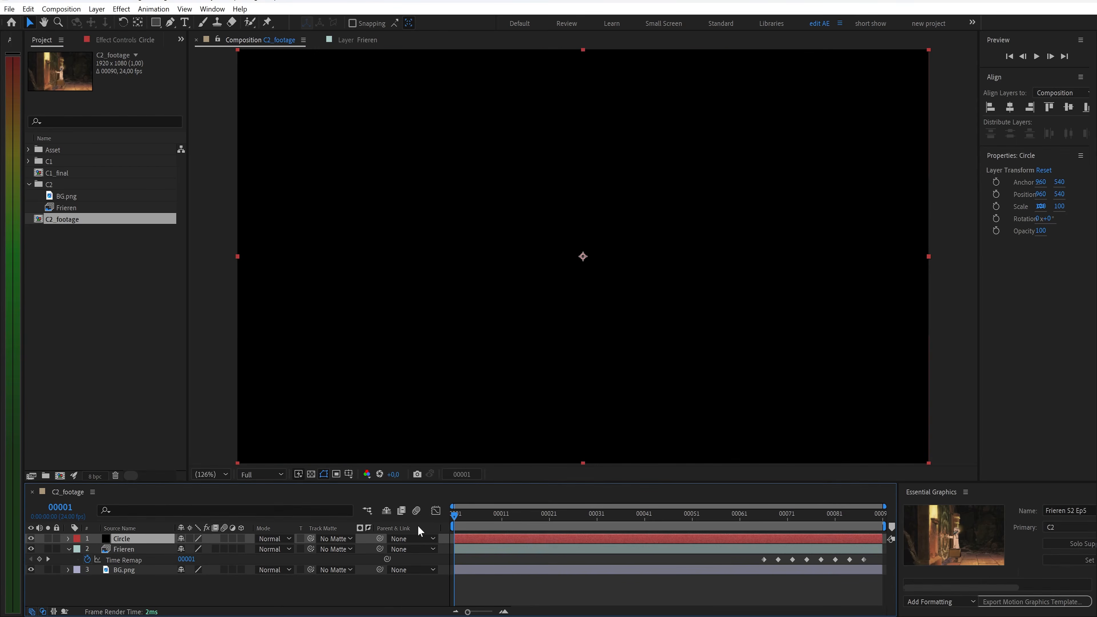
key("ctrl+space")
type("cir")
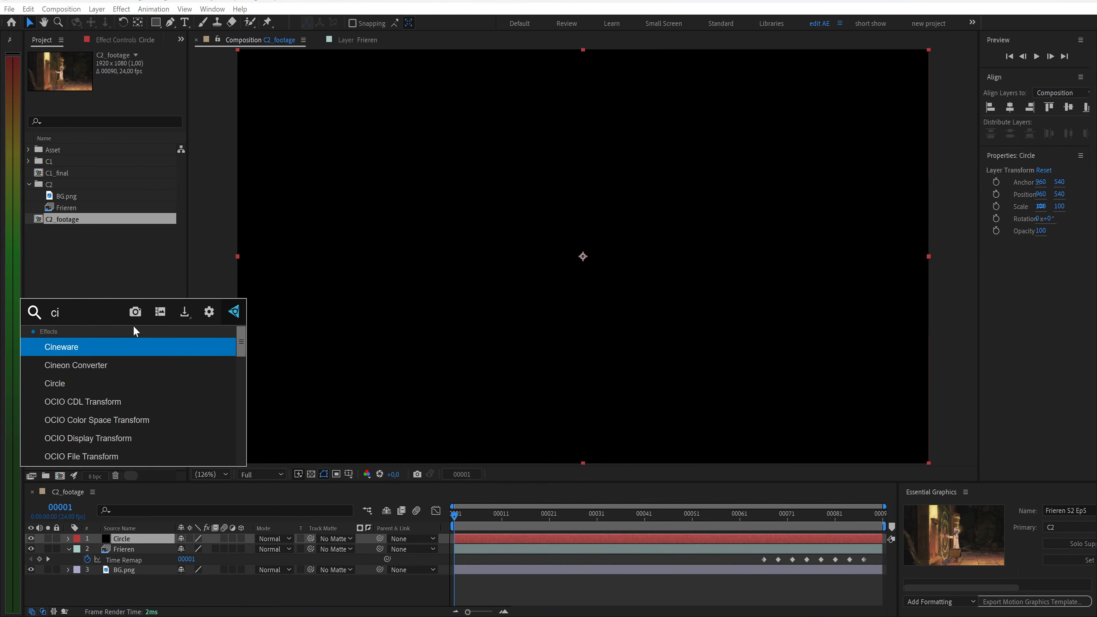
key("Return")
Set the Circle effect's center to 751, 551
left_click(136, 76)
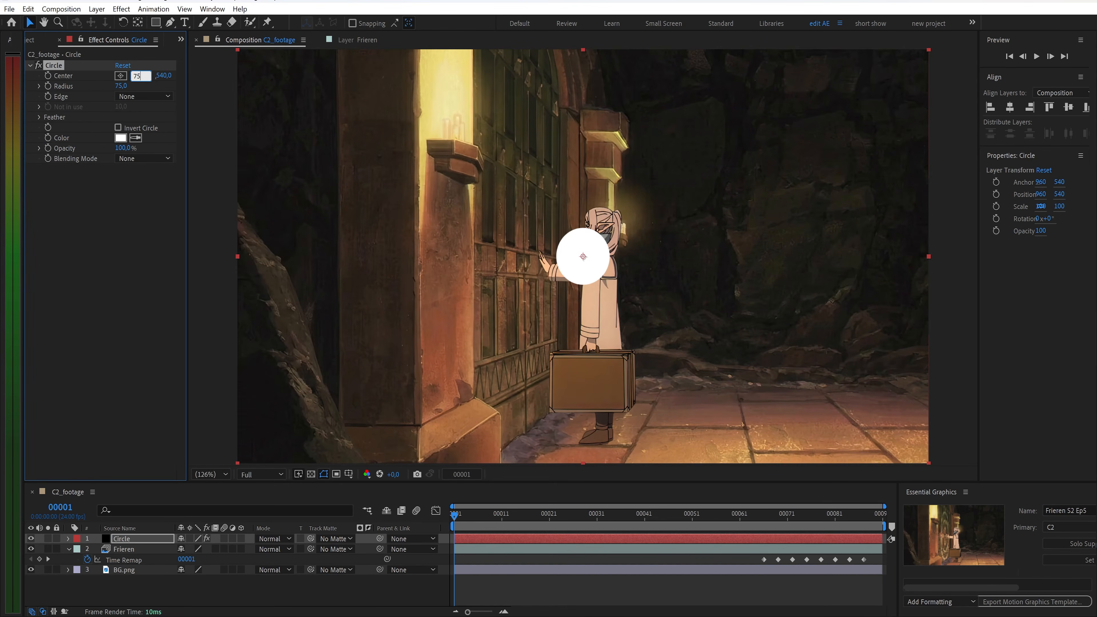
type("751")
key("Return")
type("551")
key("Return")
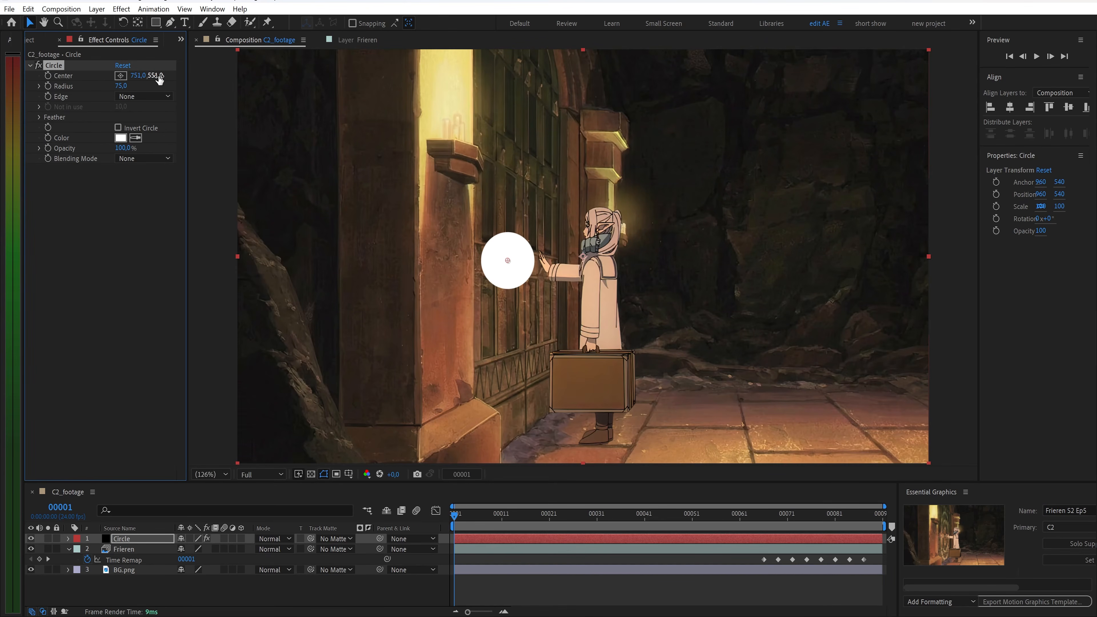
Set the circle's edge to Thickness with a thickness of 5
left_click(143, 96)
left_click(138, 134)
left_click(121, 107)
type("5")
key("Return")
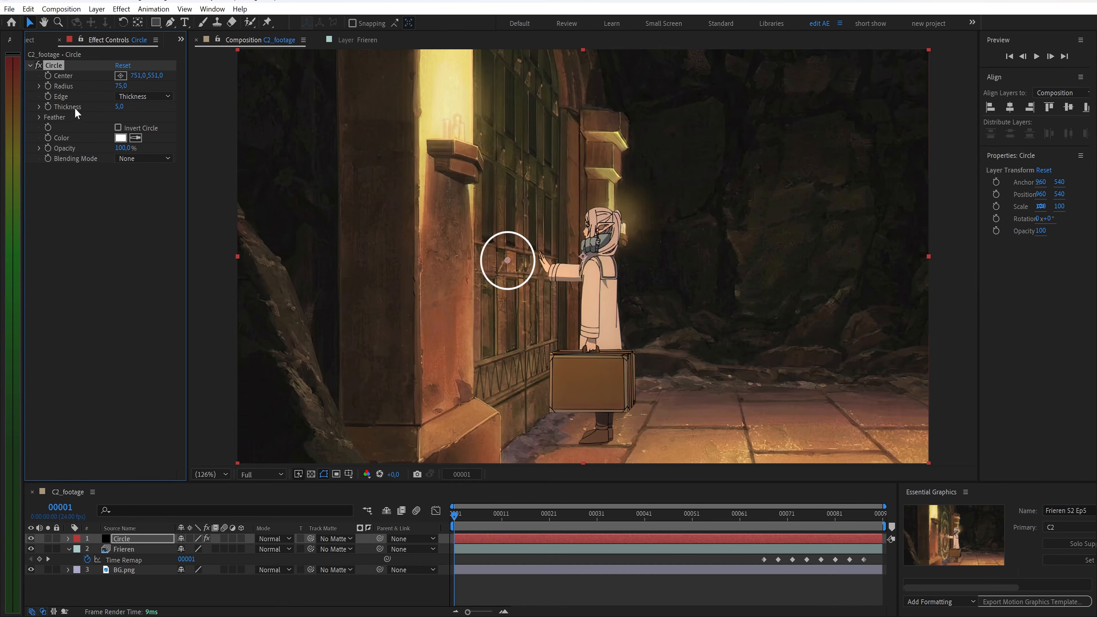
Expand the feather options and set the feather inner edge to 2
left_click(39, 117)
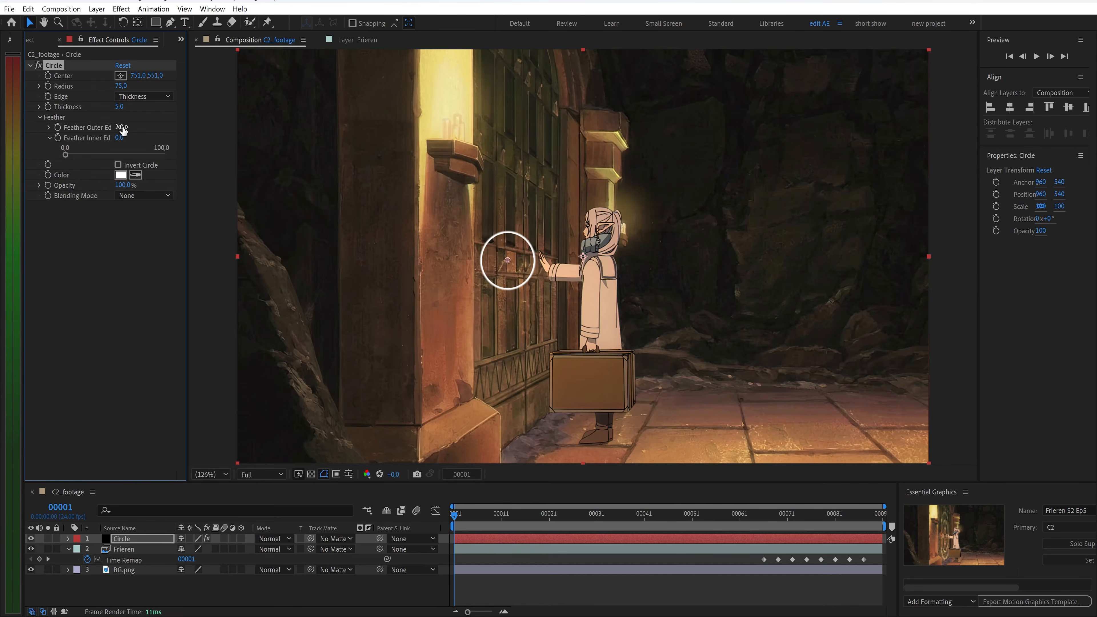
left_click(124, 138)
type("2")
key("Return")
Set the circle's radius to 1 and keyframe radius and thickness at the first frame
left_click(117, 86)
key("Return")
left_click(48, 106)
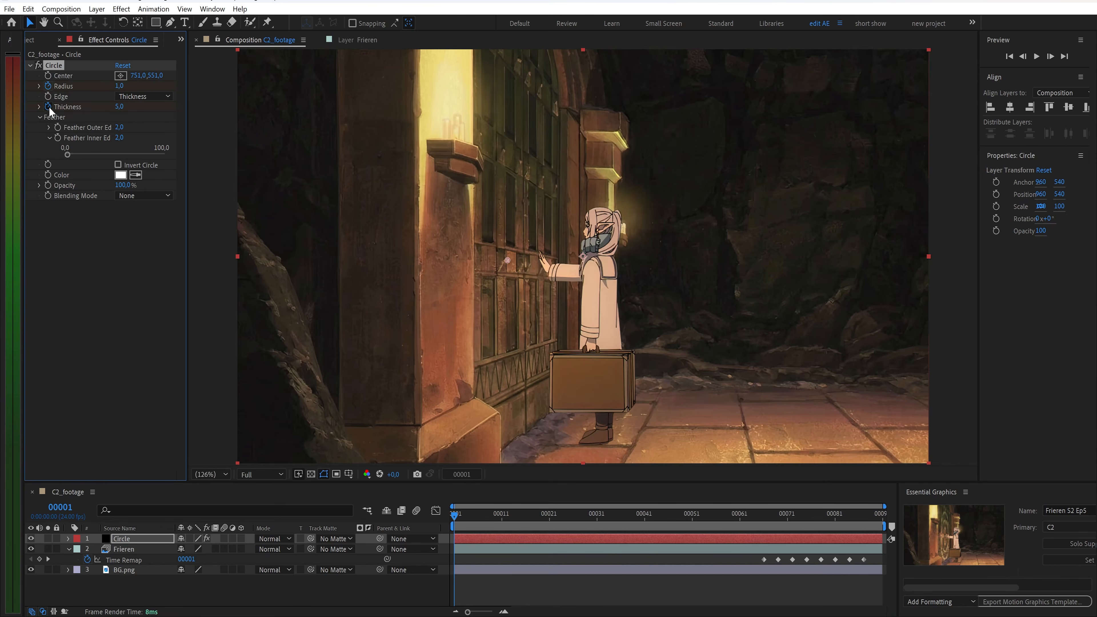
Go to frame 33 and trim the Circle layer's end at that frame
left_click(463, 515)
left_click_drag(589, 526, 604, 524)
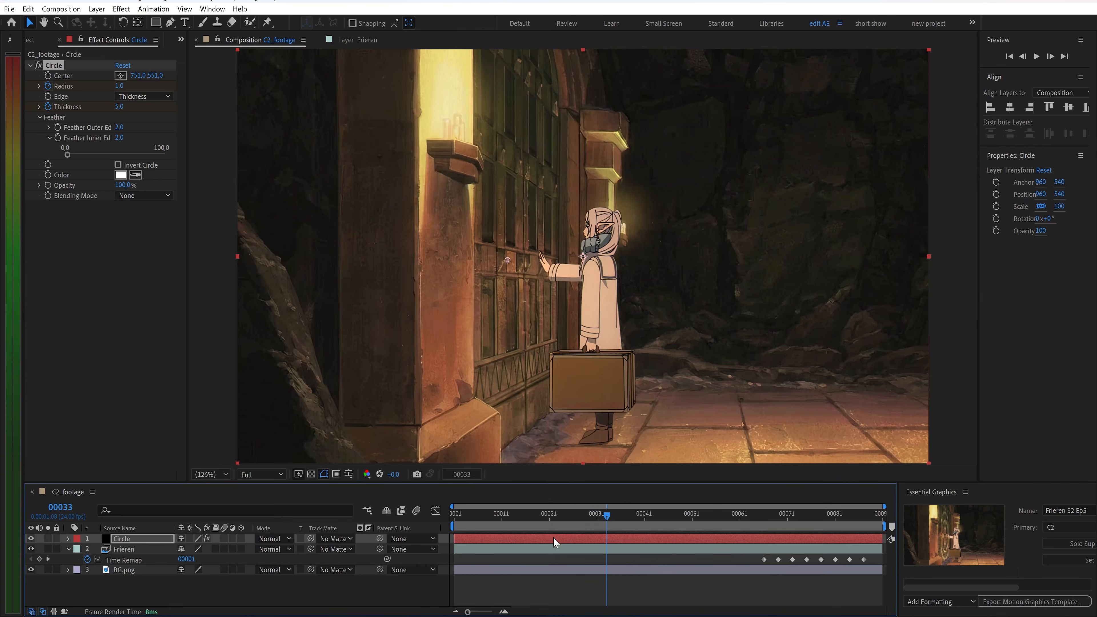
key("alt+bracketright")
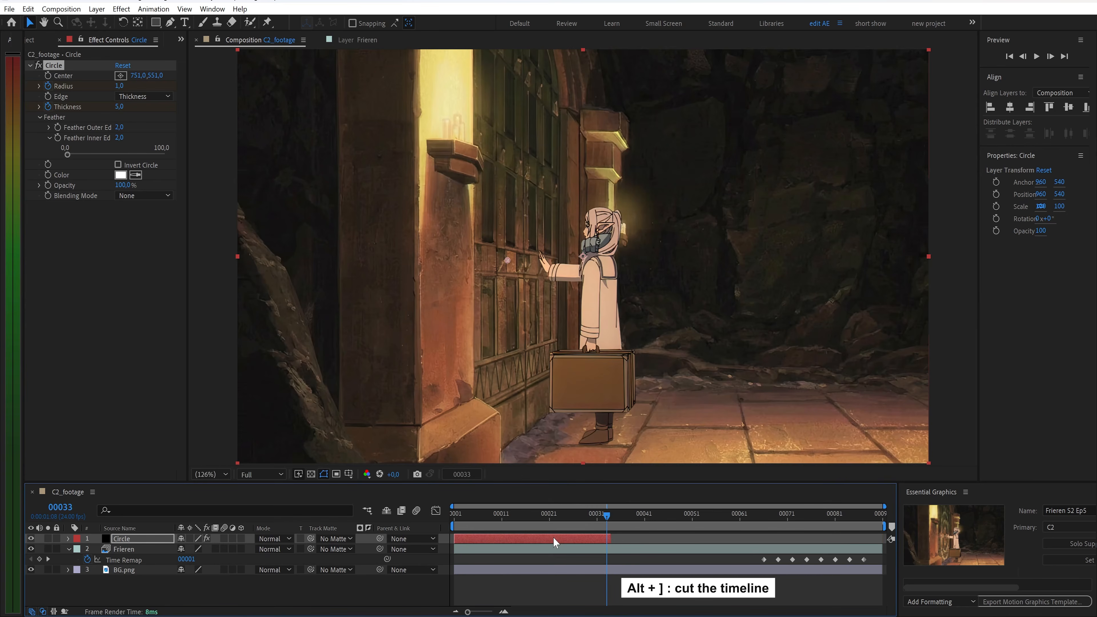
At frame 33, set the circle's radius to 450 and thickness to 20
key("u")
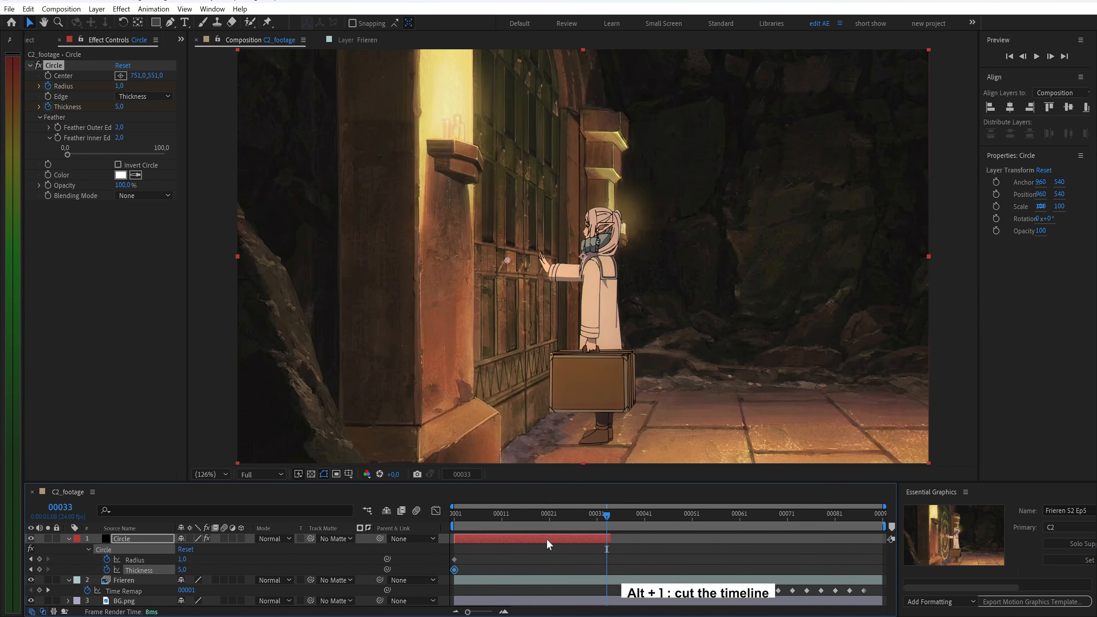
type("450")
key("Return")
left_click(184, 569)
key("Return")
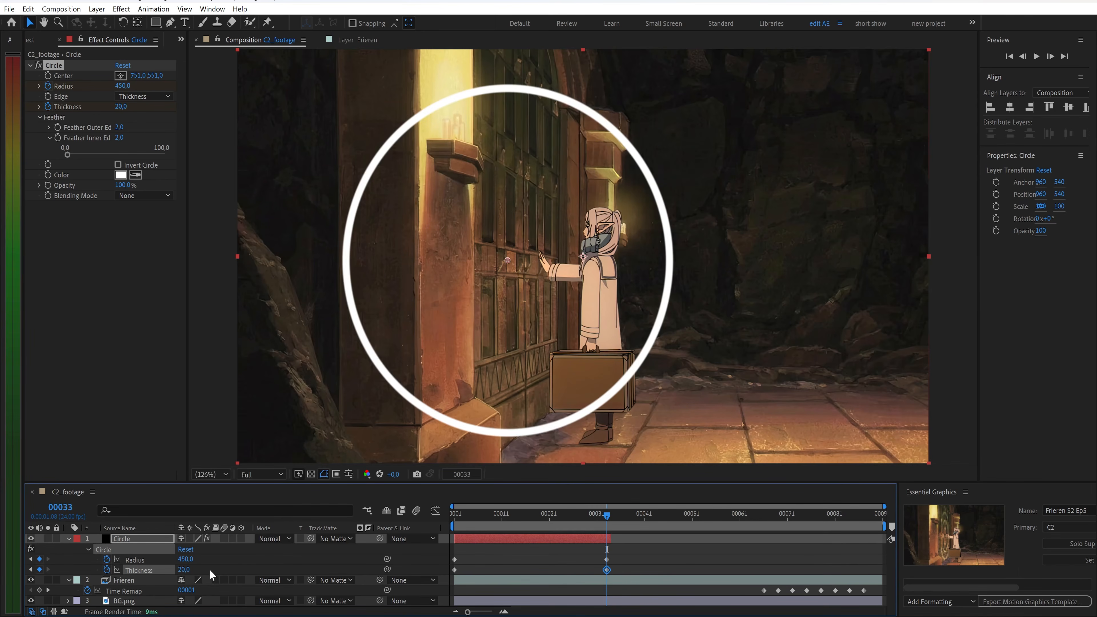
Add Opacity keyframes on the Circle layer at frames 9 and 33 to fade it out, and preview
left_click_drag(602, 518, 492, 520)
key("t")
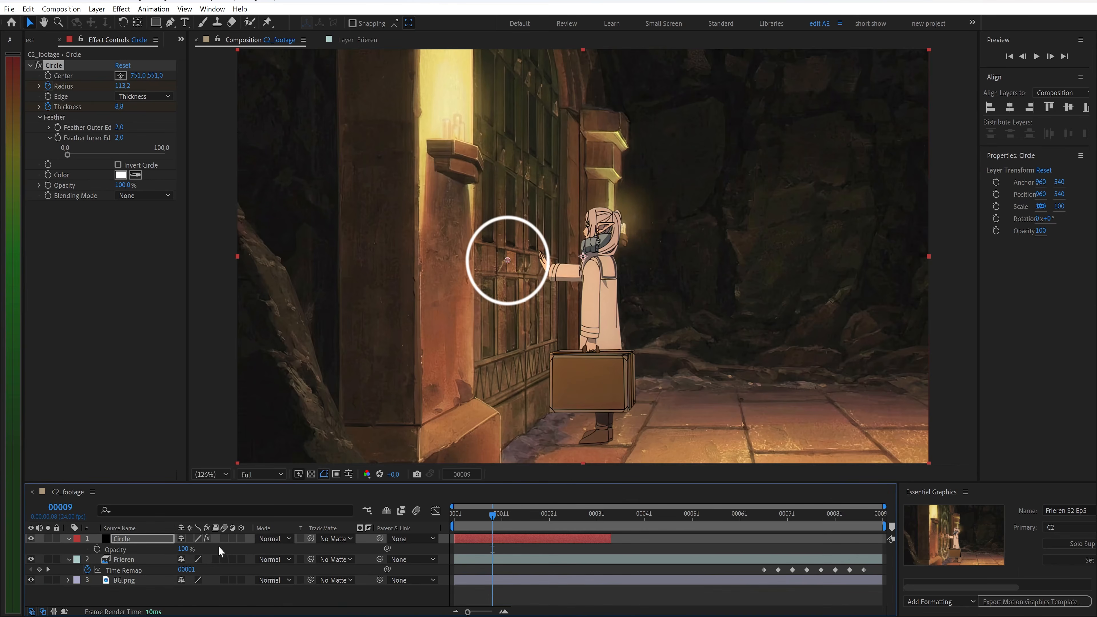
left_click(97, 549)
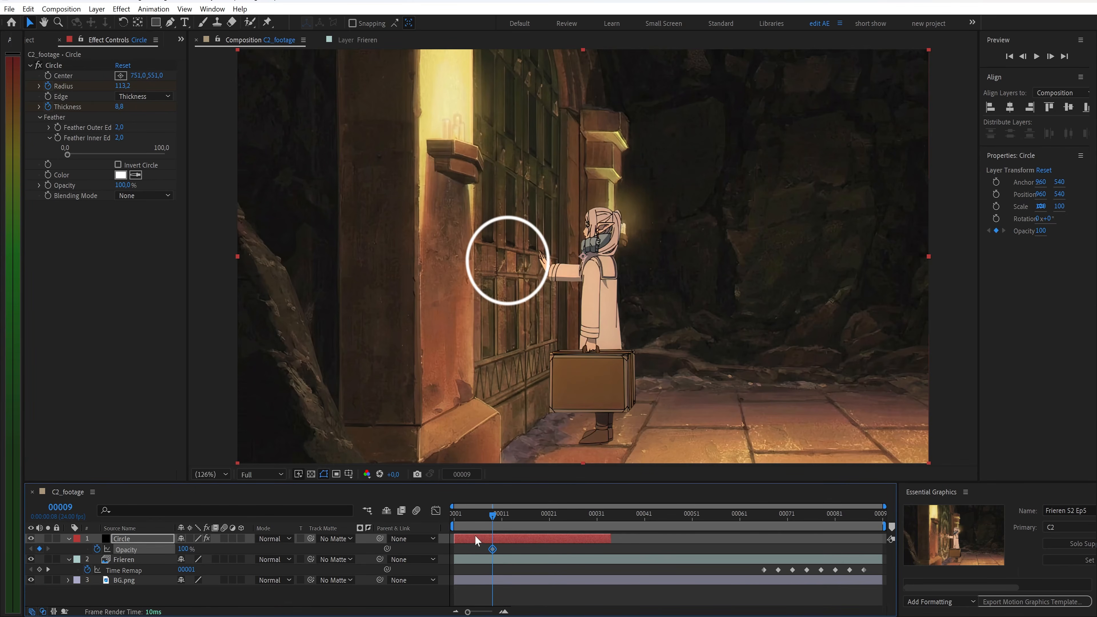
left_click(576, 518)
left_click_drag(577, 518, 454, 519)
key("Return")
key("space")
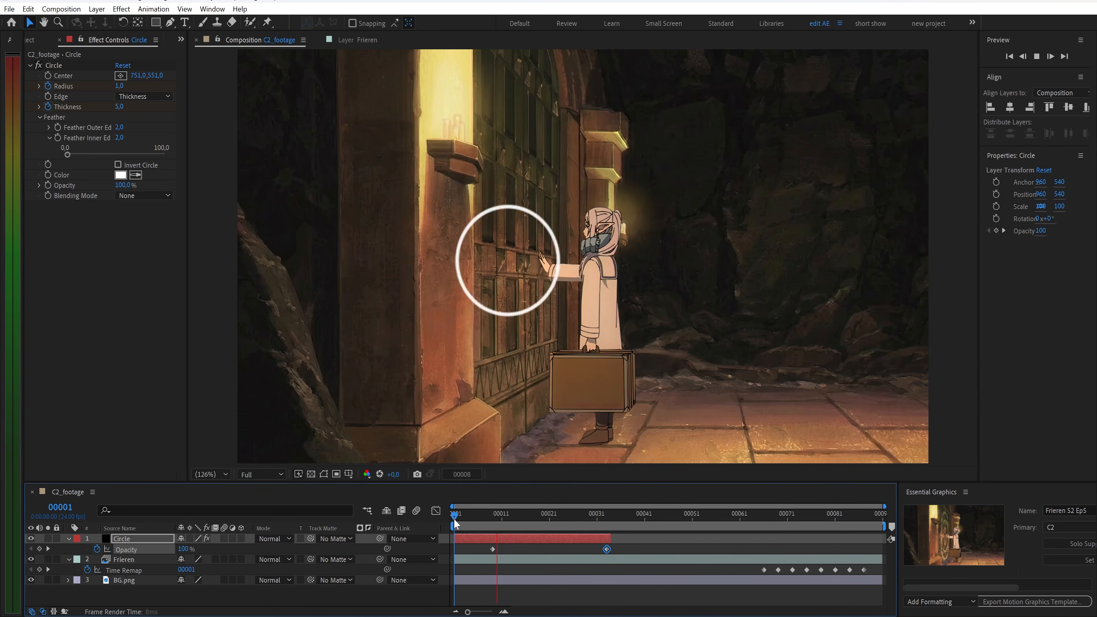
key("space")
Pre-compose the Circle layer into a new composition named magic cast
key("u")
right_click(132, 539)
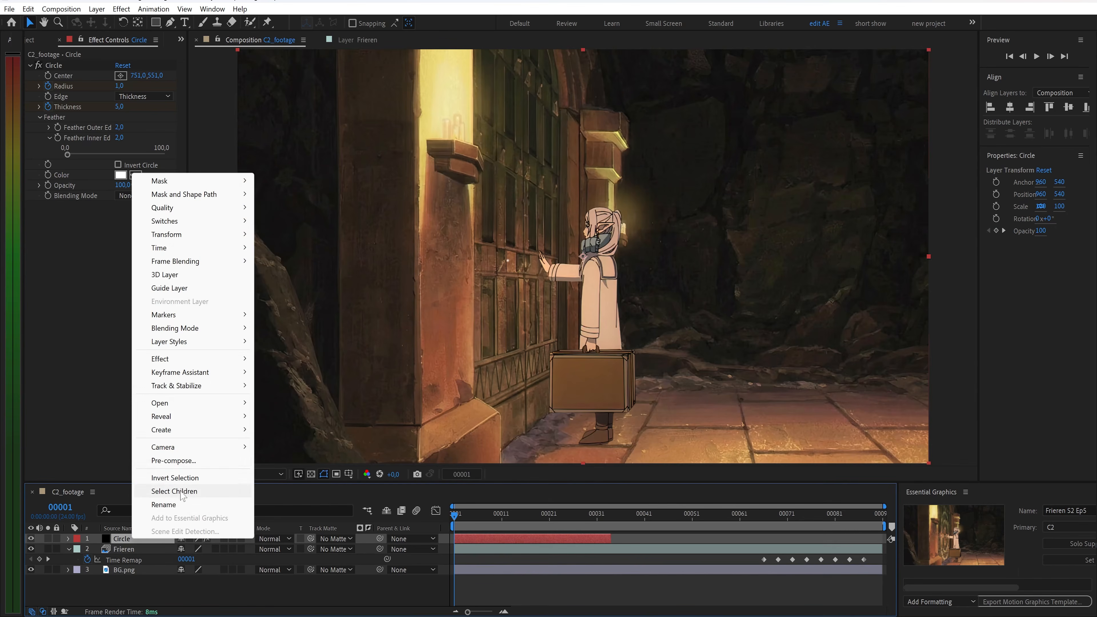
left_click(181, 461)
type("mag")
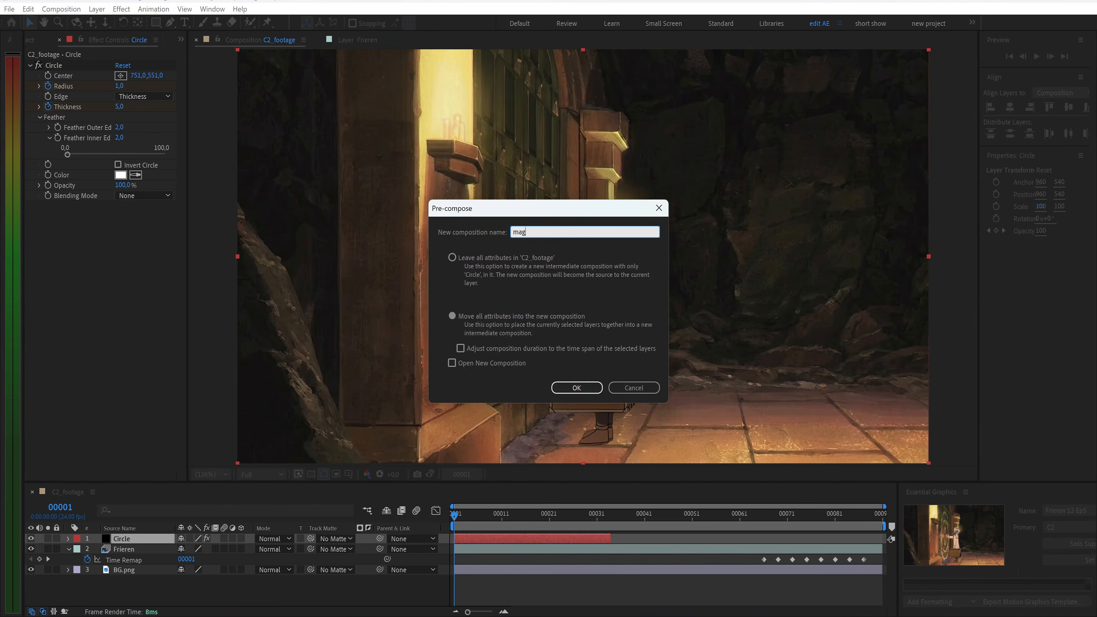
key("Return")
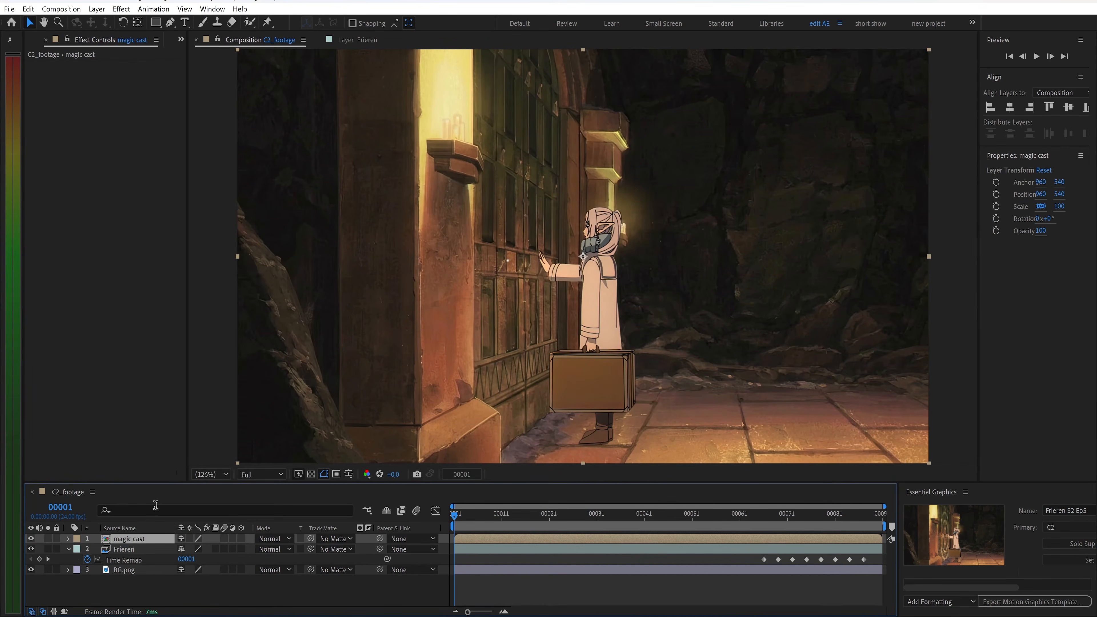
Open the magic cast composition and duplicate the Circle layer until there are eleven copies
double_click(137, 541)
key("ctrl+d")
key("ctrl+d")
key("ctrl+d")
key("ctrl+d")
key("ctrl+d")
key("ctrl+d")
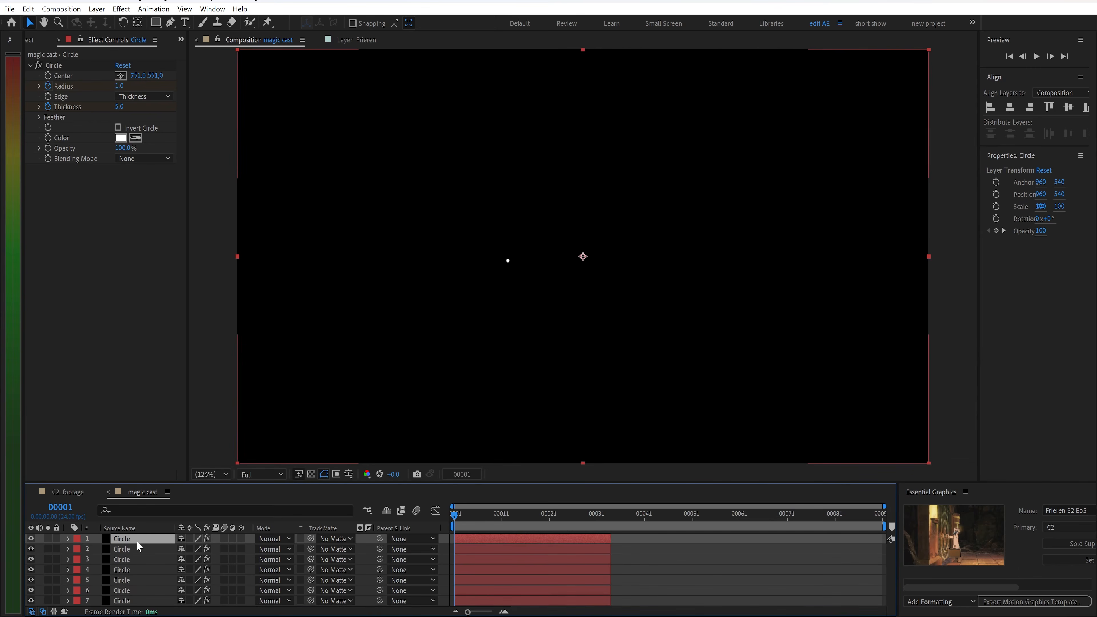
key("ctrl+d")
scroll(136, 541, "down", 1)
key("ctrl+d")
scroll(136, 541, "down", 1)
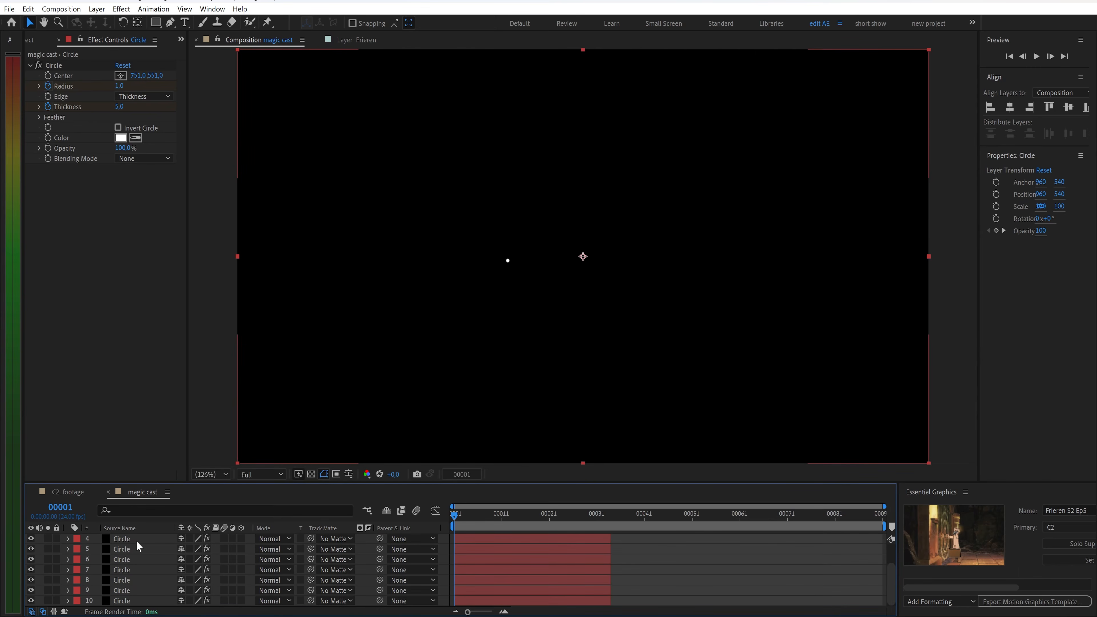
key("ctrl+d")
scroll(137, 541, "down", 1)
left_click_drag(473, 591, 502, 592)
left_click_drag(456, 520, 482, 526)
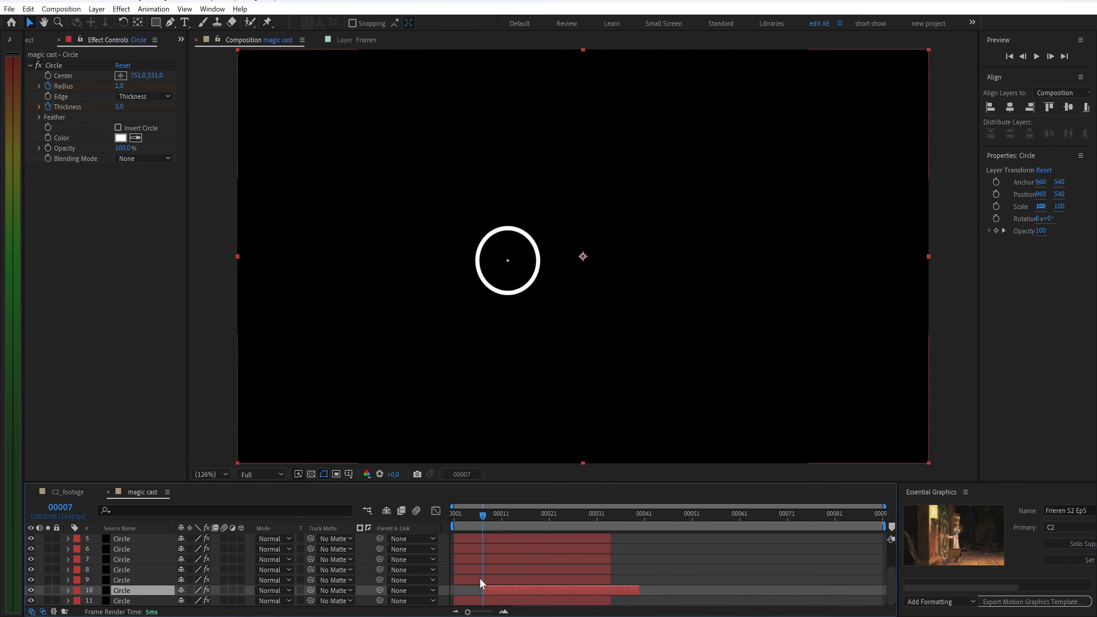
left_click_drag(471, 582, 514, 584)
left_click_drag(493, 514, 483, 568)
key("ctrl+z")
key("ctrl+z")
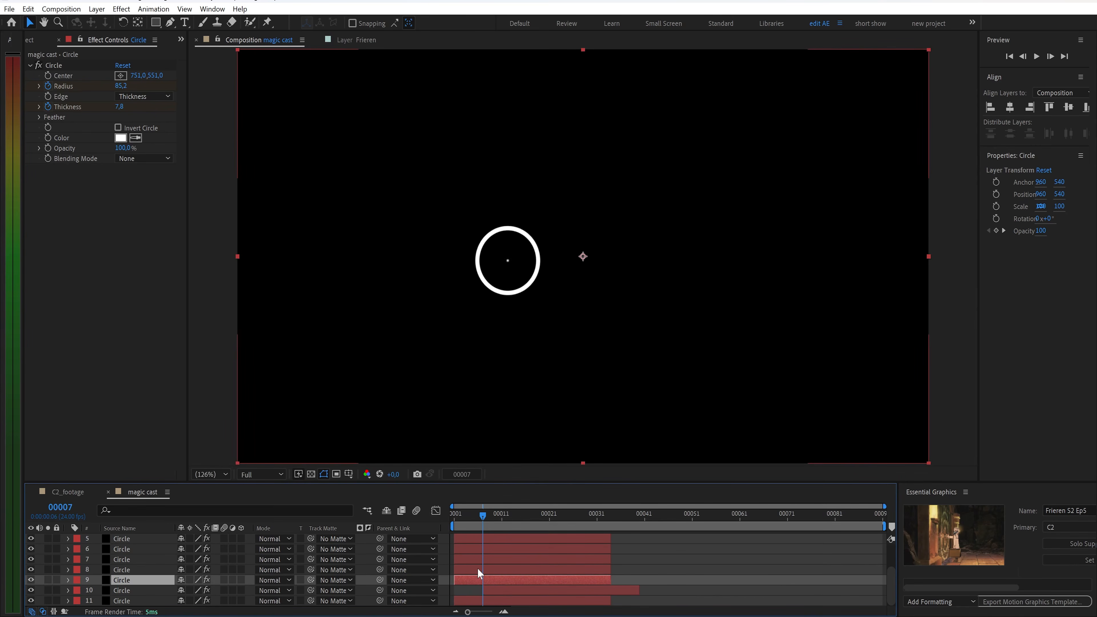
Select all Circle layers and sequence them with overlap enabled
scroll(130, 587, "up", 2)
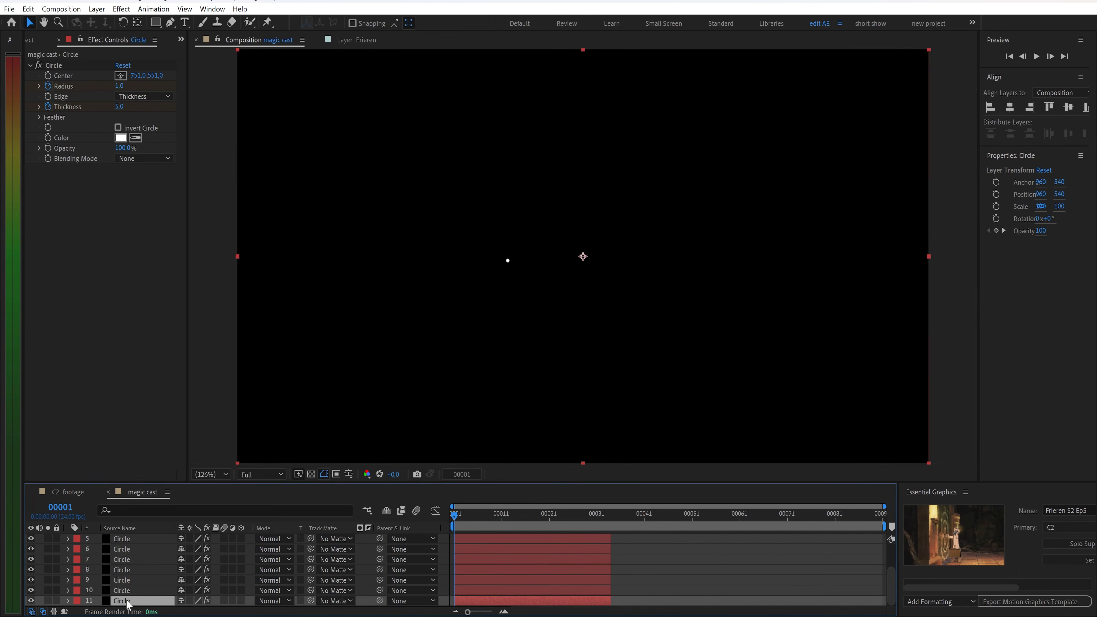
key("ctrl+a")
scroll(132, 557, "down", 2)
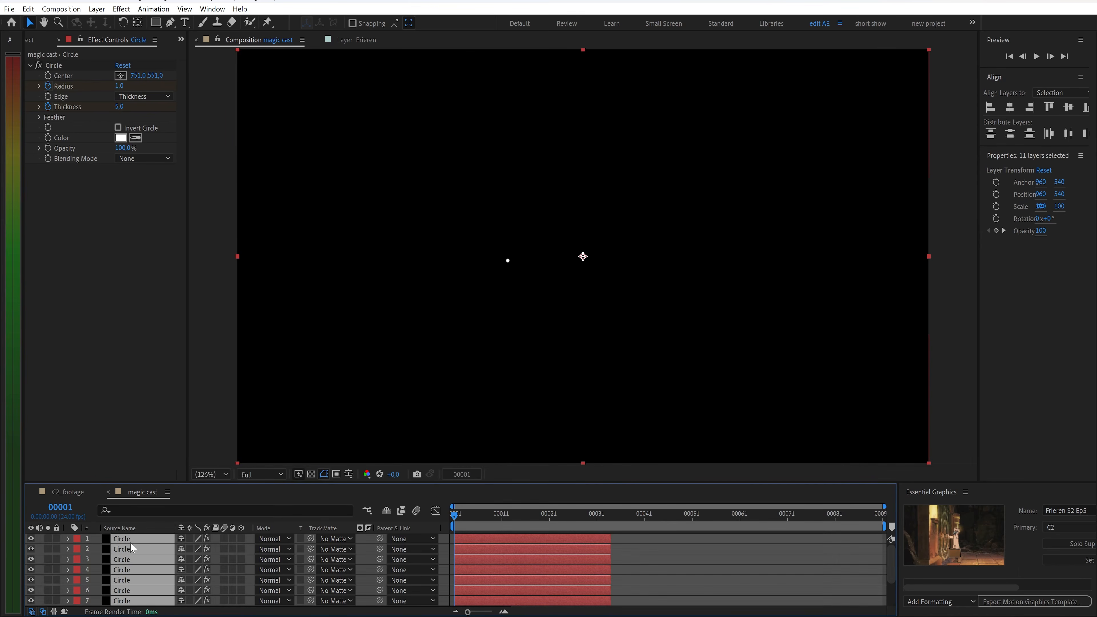
right_click(507, 602)
mouse_move(574, 434)
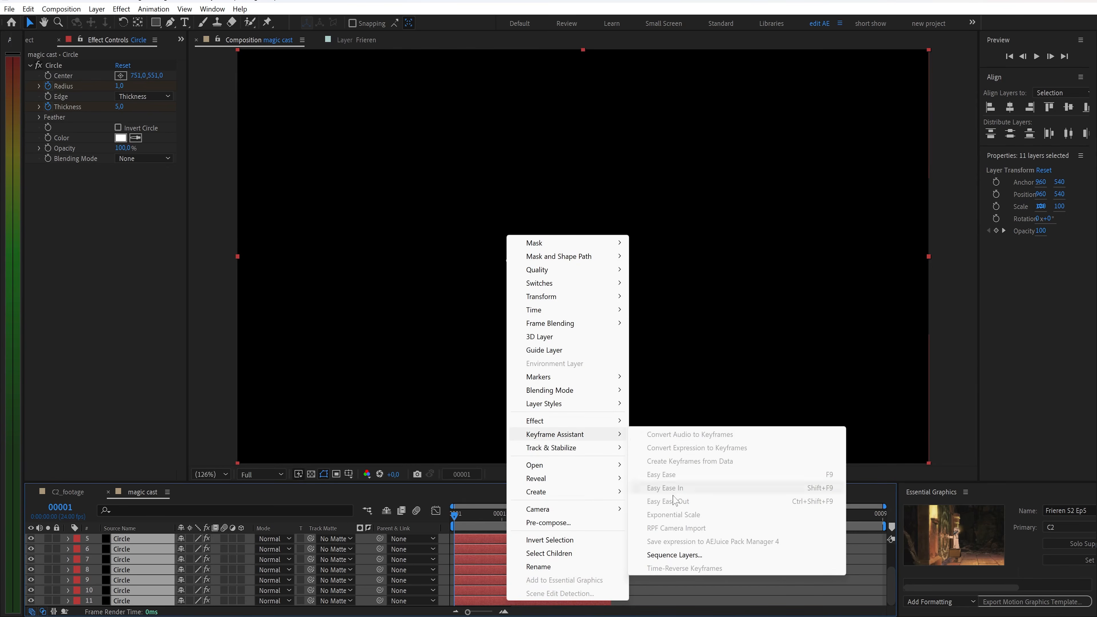
left_click(665, 554)
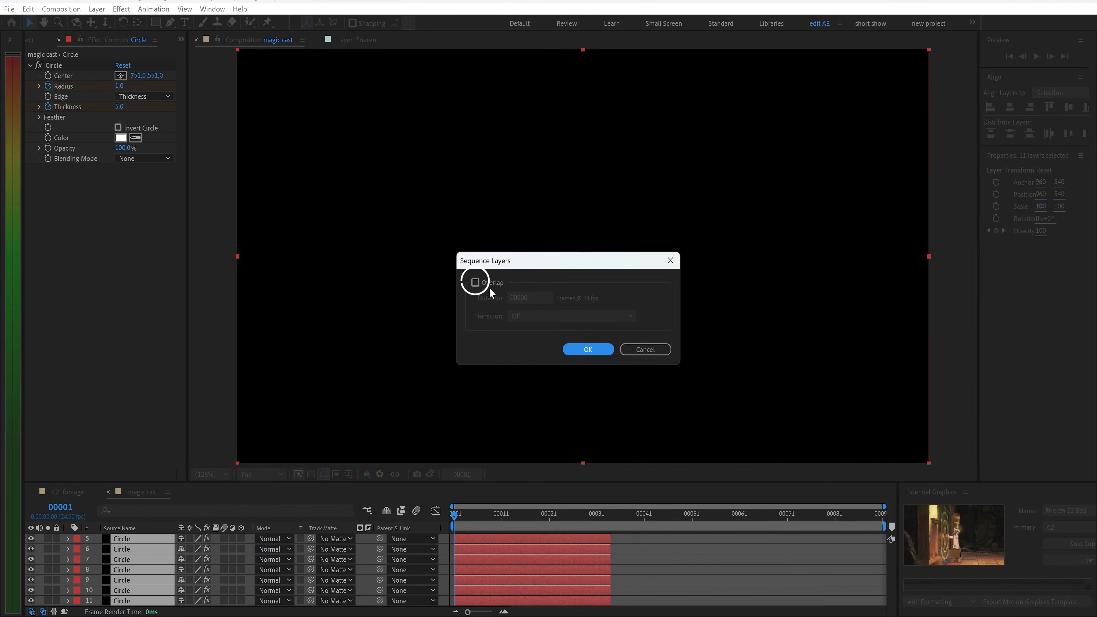
left_click(475, 283)
left_click(537, 298)
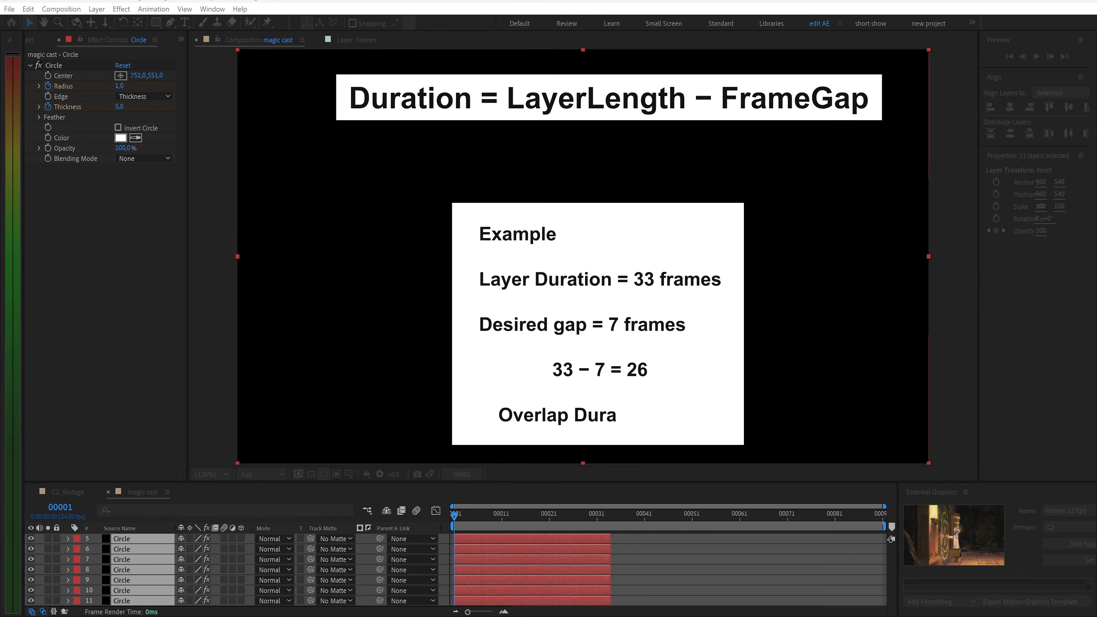
key("Return")
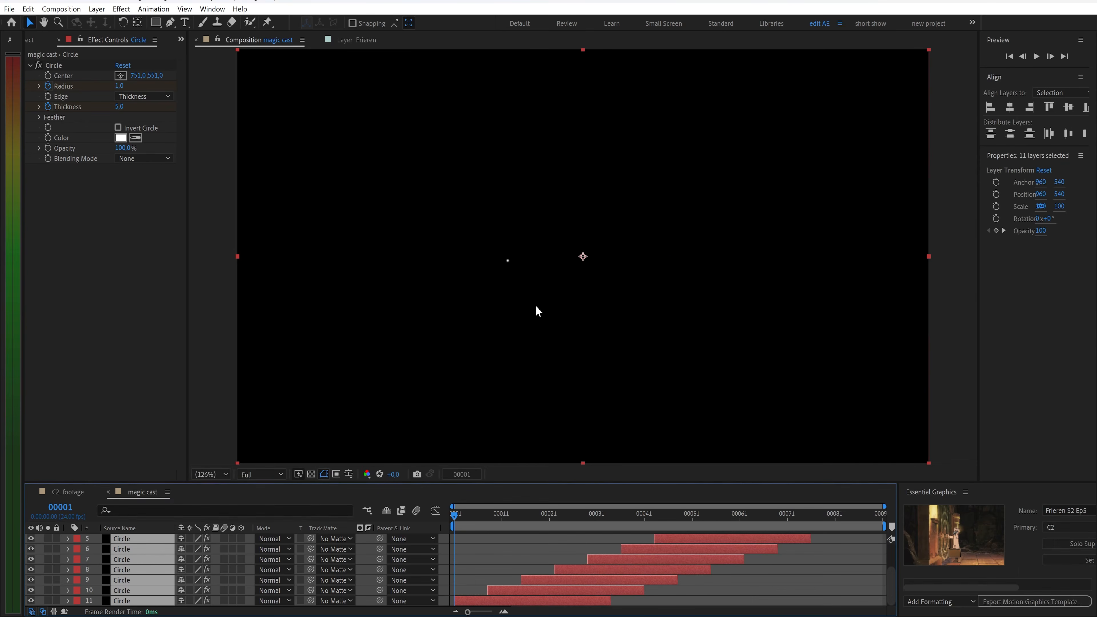
Slide the sequenced Circle layers earlier in time and preview the expanding rings
left_click_drag(459, 514, 527, 573)
left_click_drag(610, 580, 512, 580)
left_click_drag(515, 521, 451, 544)
key("space")
Pre-compose all Circle layers into a new composition named circle
right_click(129, 537)
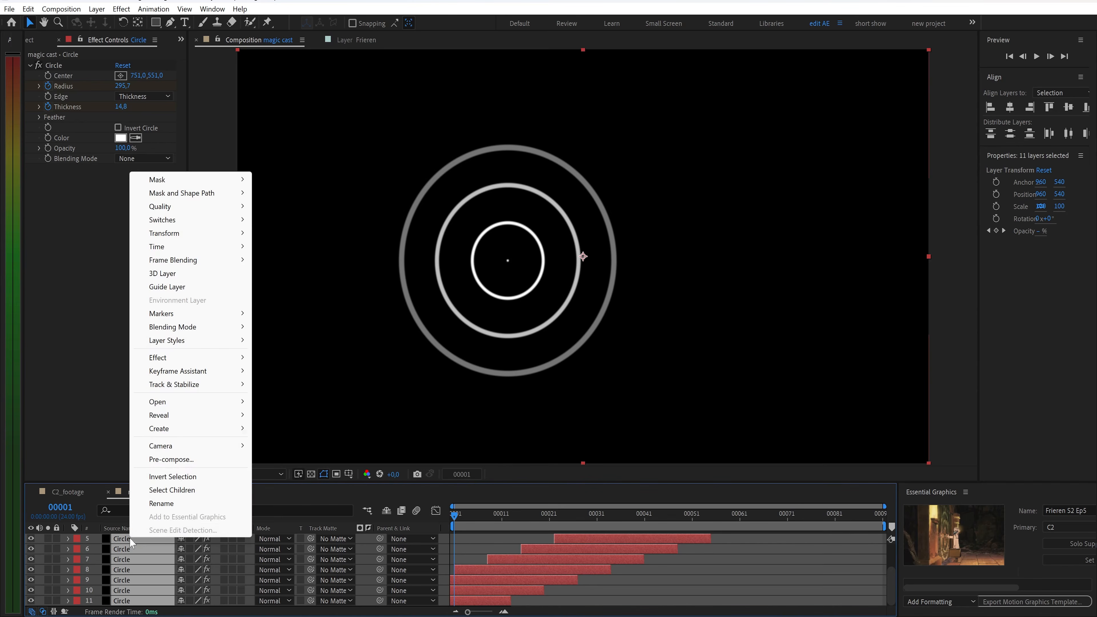
left_click(172, 457)
type("circ")
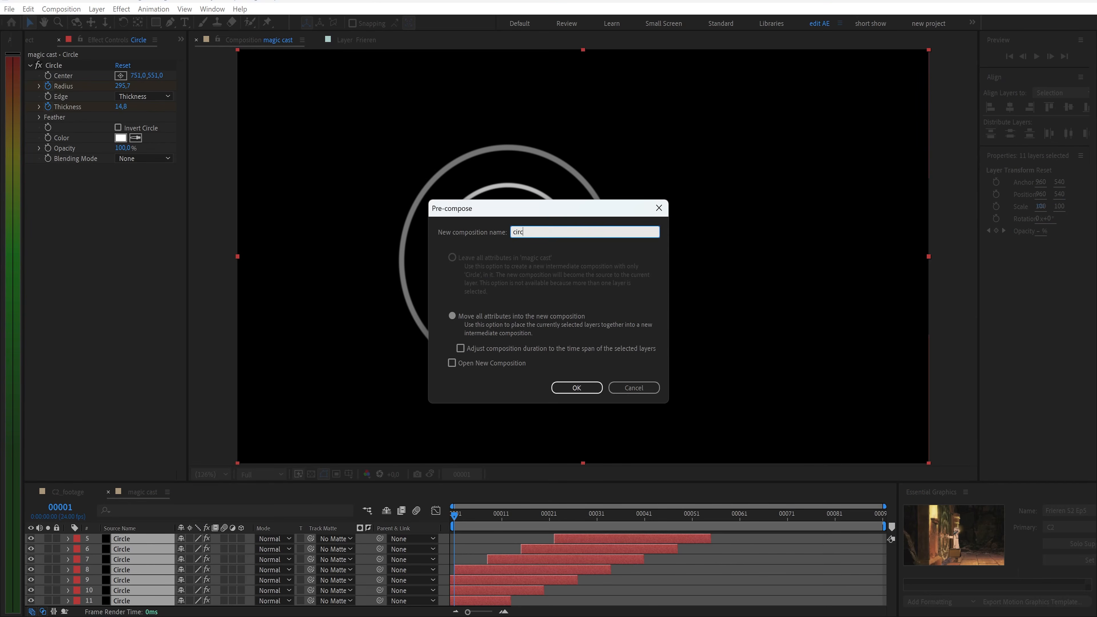
key("Return")
Add a new adjustment layer above the circle layer in magic cast
right_click(162, 556)
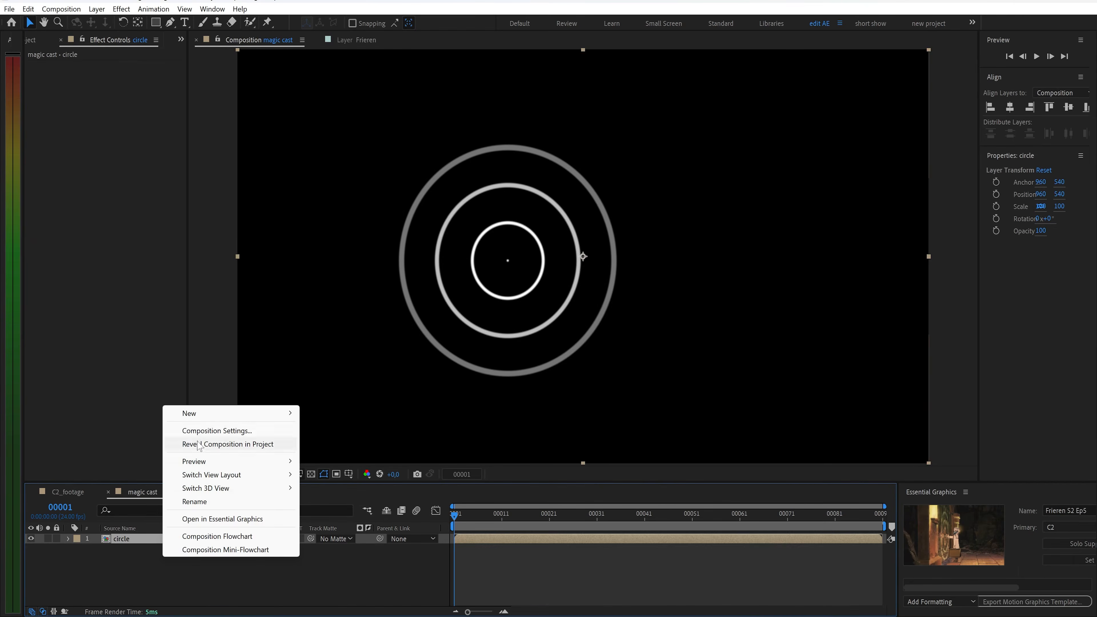
mouse_move(215, 418)
left_click(340, 511)
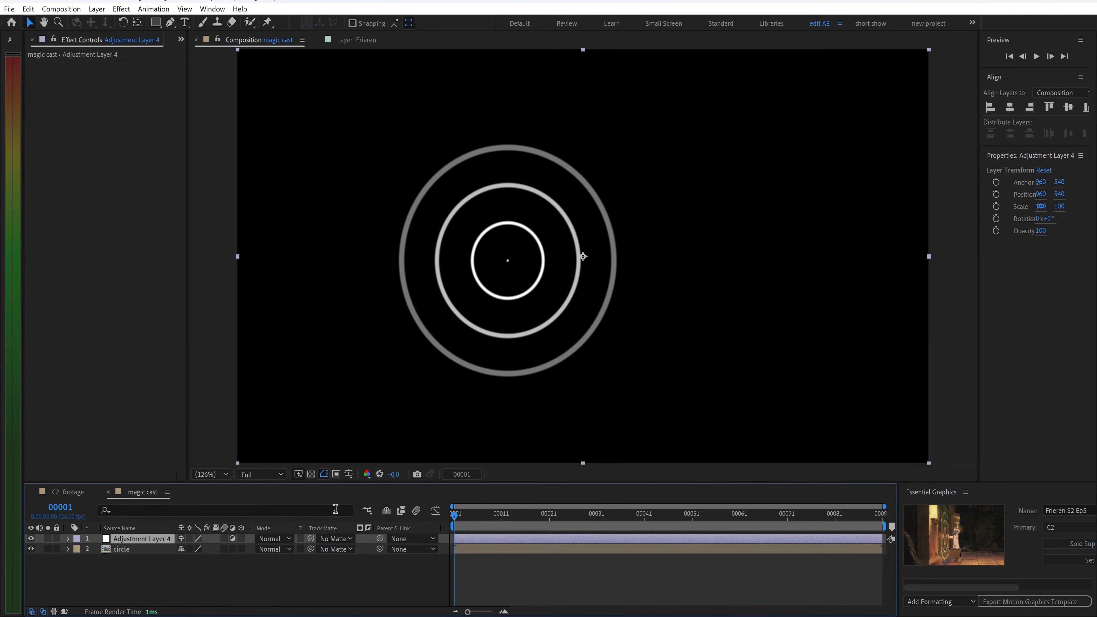
Apply Displacement Map to the adjustment layer, using the circle layer as the map with Luminance for horizontal displacement
key("ctrl+space")
type("dis")
key("Down")
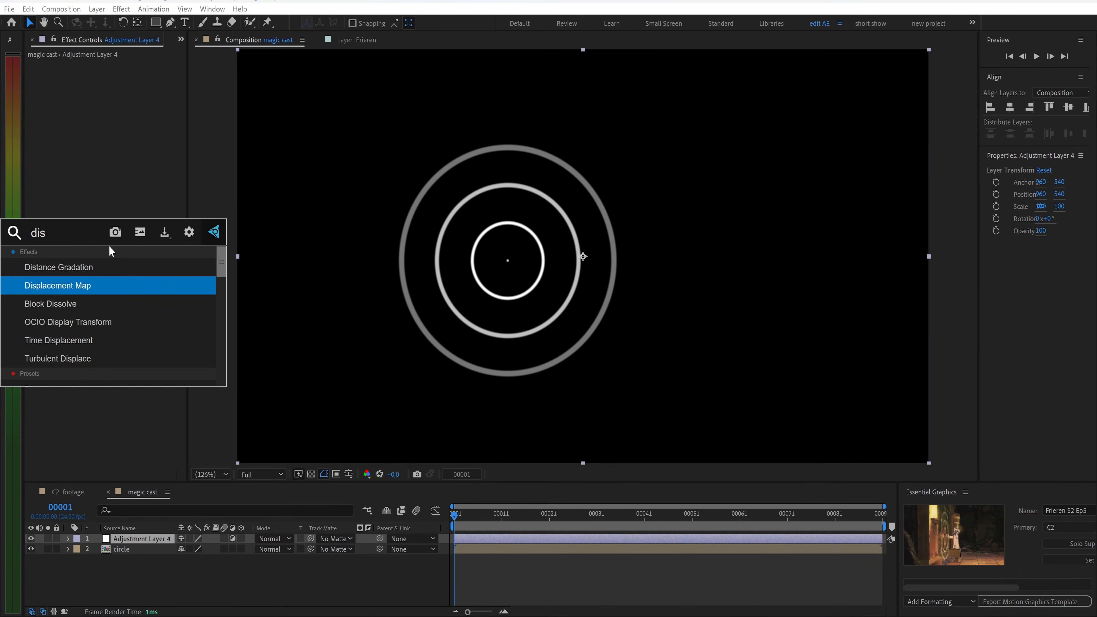
key("Return")
left_click(128, 76)
left_click(134, 115)
left_click(155, 77)
left_click(170, 116)
left_click(143, 86)
left_click(138, 152)
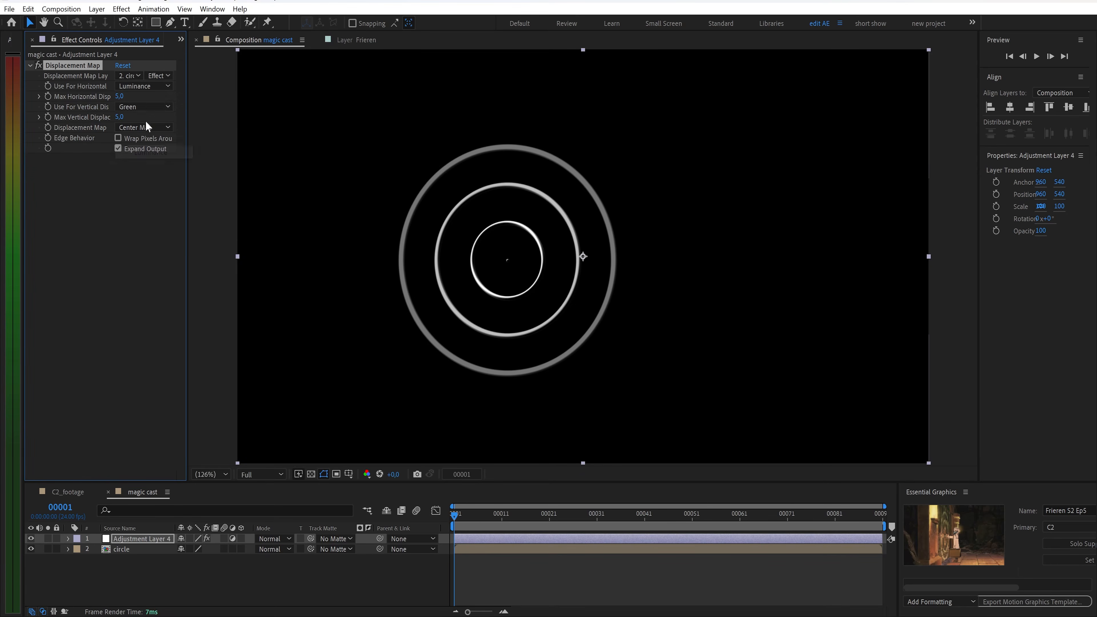
Set the maximum horizontal displacement to 7 and the vertical source to Luminance, scrubbing the timeline to preview
left_click_drag(118, 99, 123, 99)
left_click(142, 107)
left_click(139, 175)
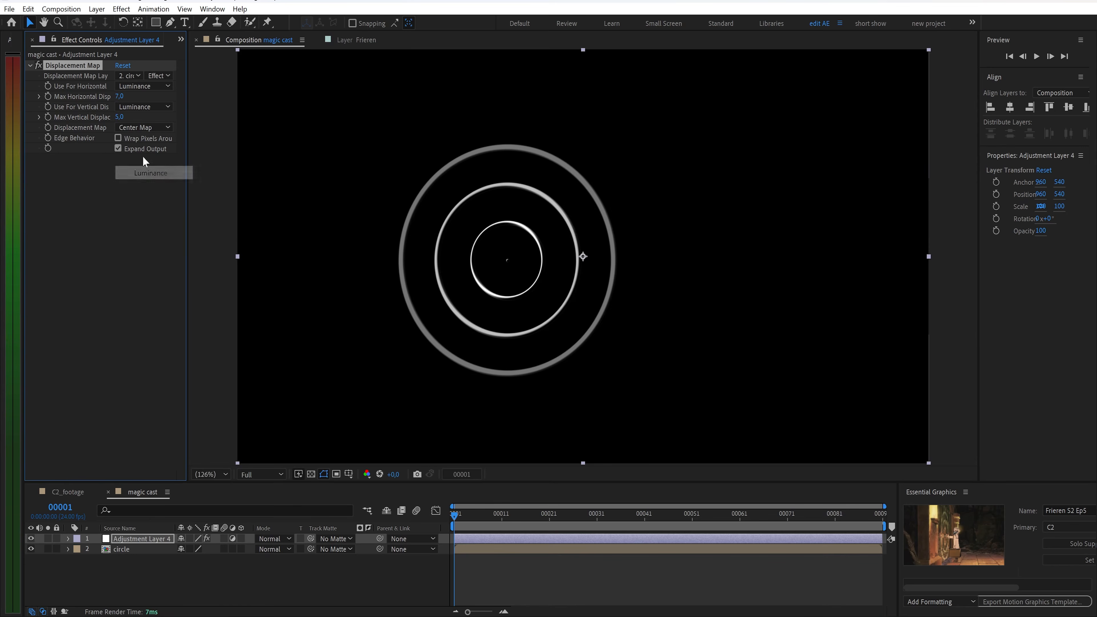
key("Return")
left_click_drag(454, 554, 706, 555)
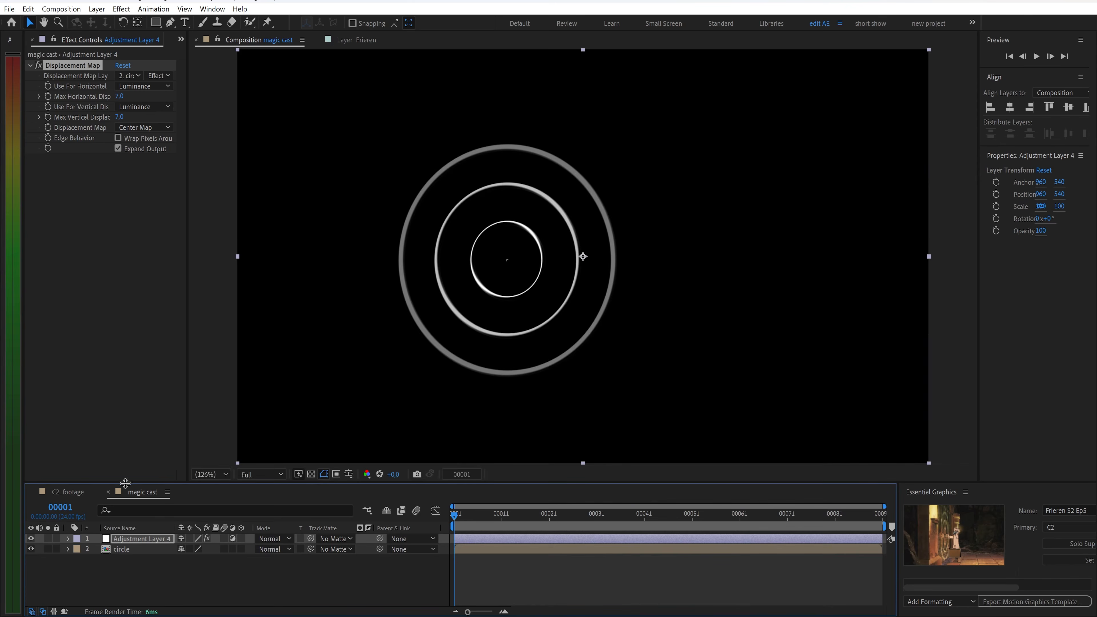
In C2_footage, make the magic cast layer 3D and set its Z rotation to -1°
left_click(108, 492)
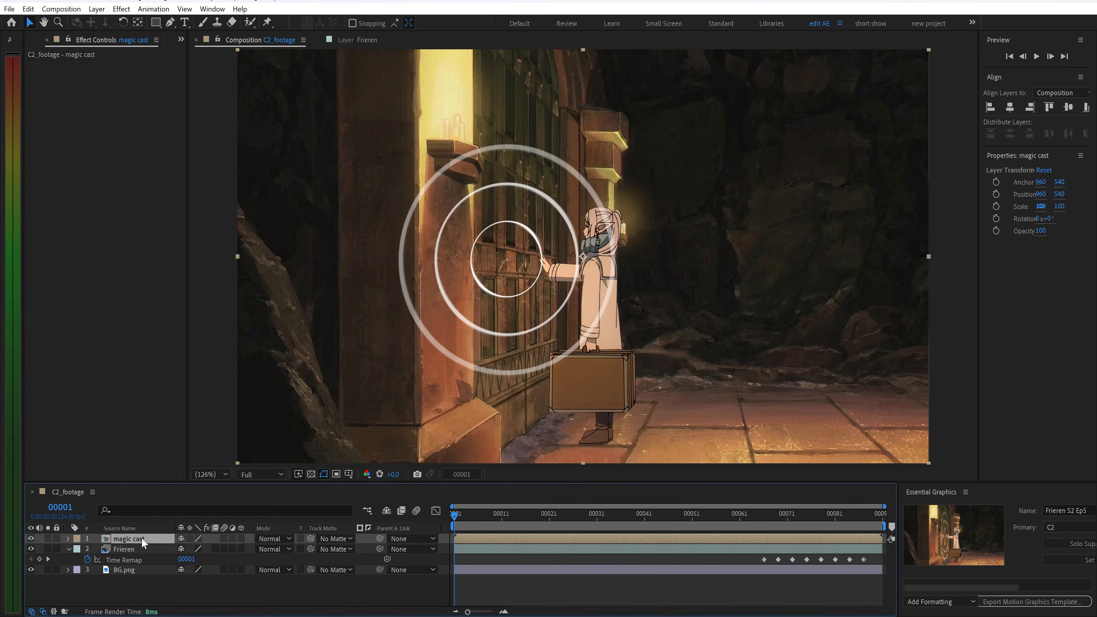
left_click(241, 539)
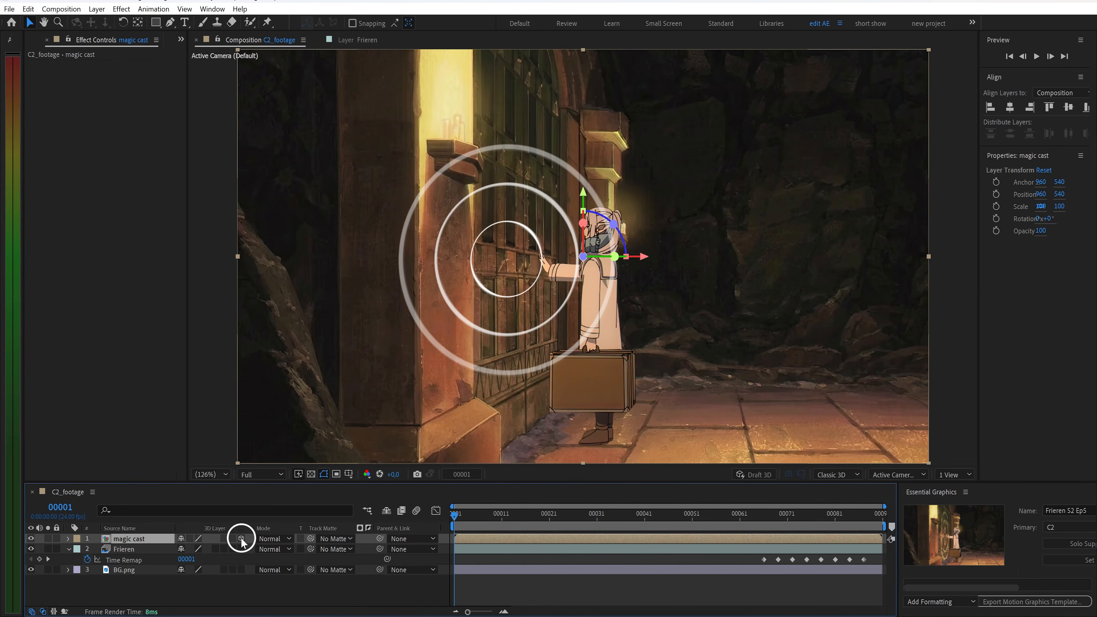
key("r")
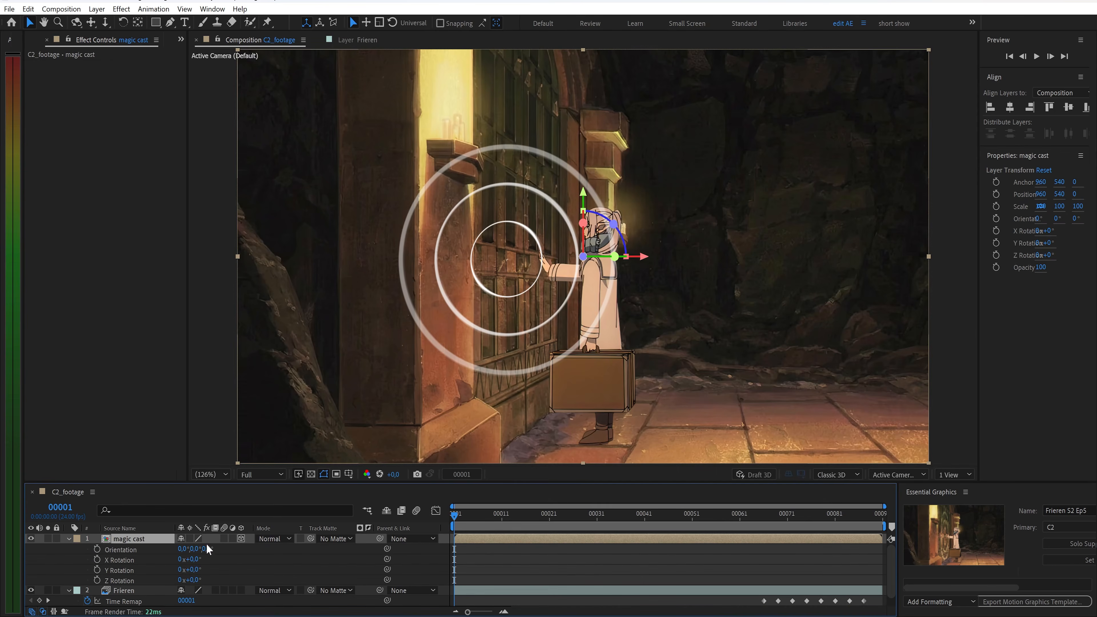
left_click(192, 581)
type("-1")
key("Return")
Set the magic cast layer's X position to 854
key("p")
left_click(186, 550)
type("850")
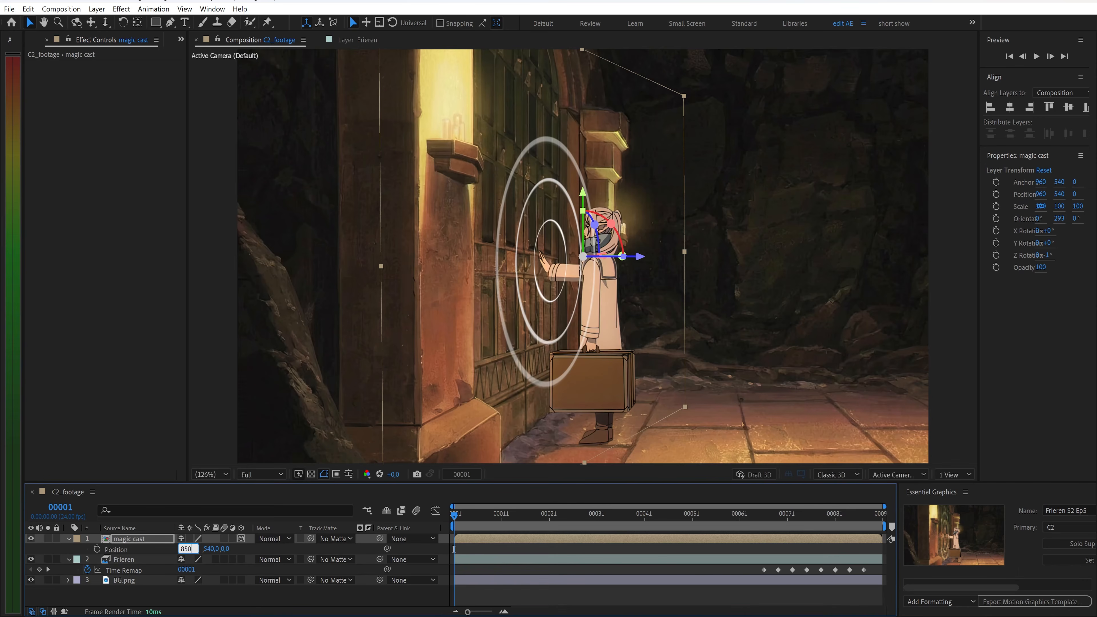
key("Return")
Scale the magic cast layer to 63% wide by 154% tall and reposition the rings against the door
key("s")
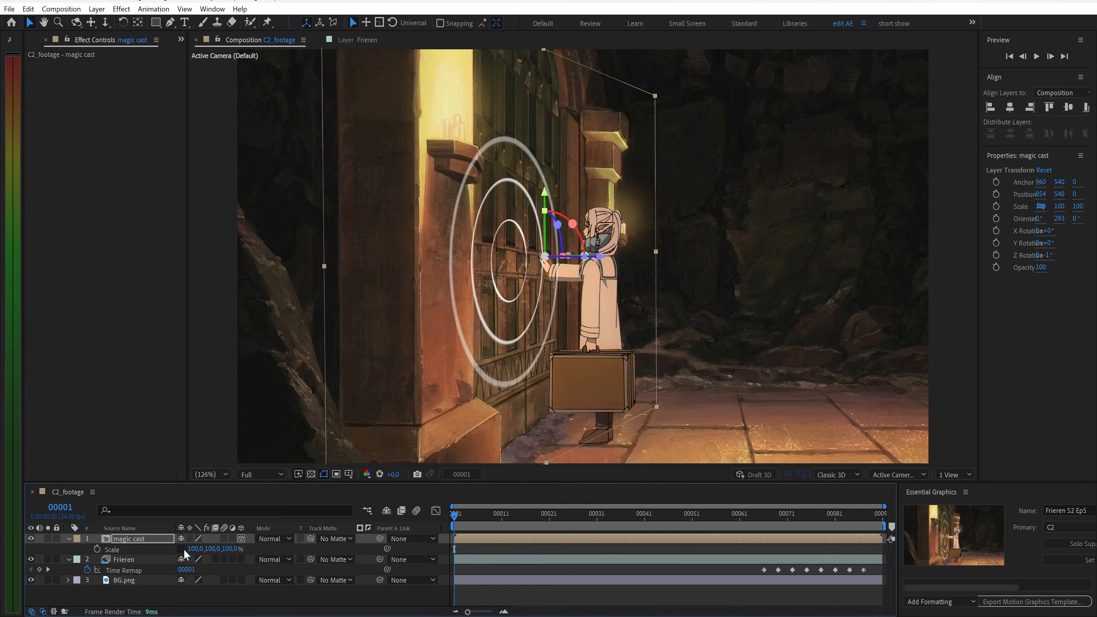
type("62")
key("Return")
left_click(209, 549)
type("154")
key("Return")
mouse_move(457, 516)
left_mouse_down()
mouse_move(767, 523)
mouse_move(454, 520)
left_mouse_up()
left_click_drag(490, 217, 487, 259)
Draw a Pen mask on magic cast around the door area so the rings stay within it
left_click(171, 23)
left_click(469, 92)
left_click(537, 86)
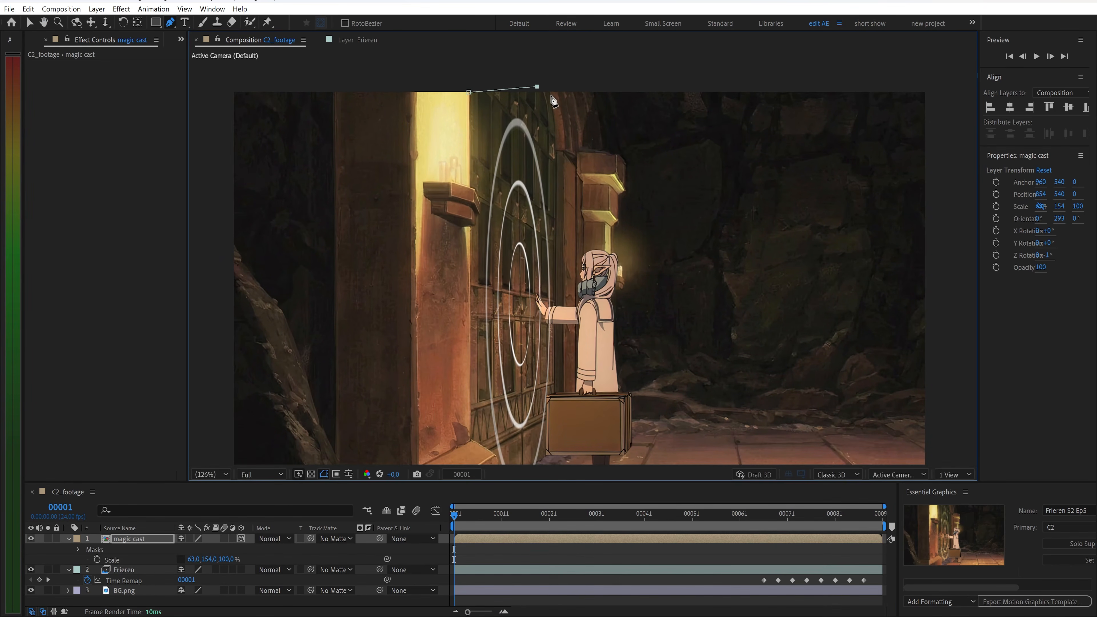
left_click(558, 232)
scroll(561, 298, "down", 2)
left_click(557, 368)
scroll(557, 368, "down", 1)
left_click(555, 413)
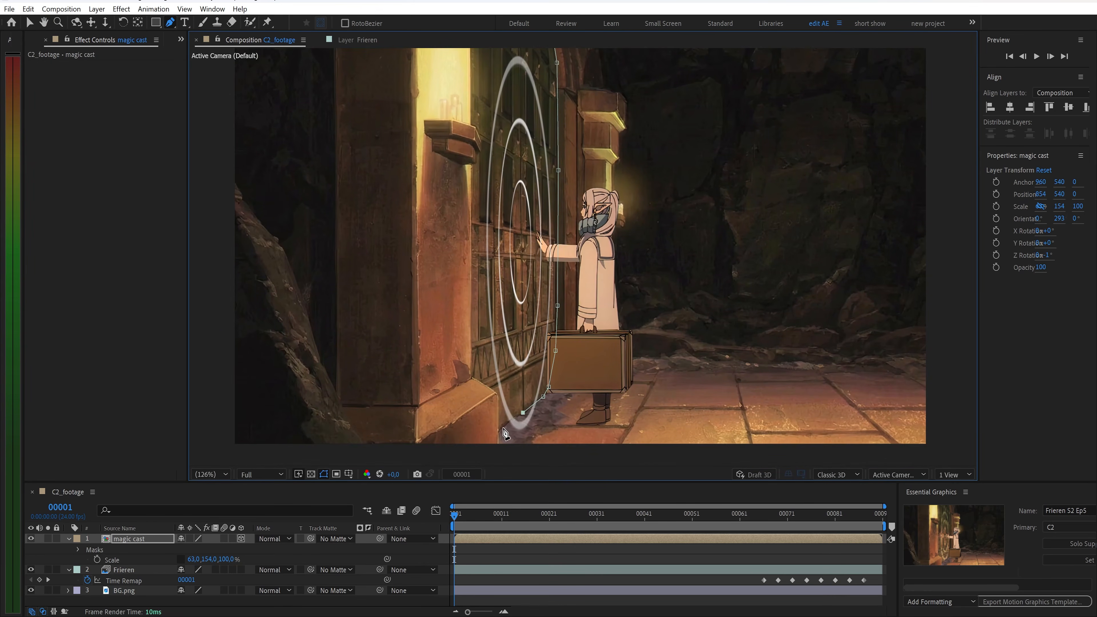
left_click(472, 113)
left_click_drag(471, 48, 471, 91)
left_click(472, 73)
left_click_drag(371, 320, 373, 297)
Set the magic cast mask feather to 10 pixels
key("f")
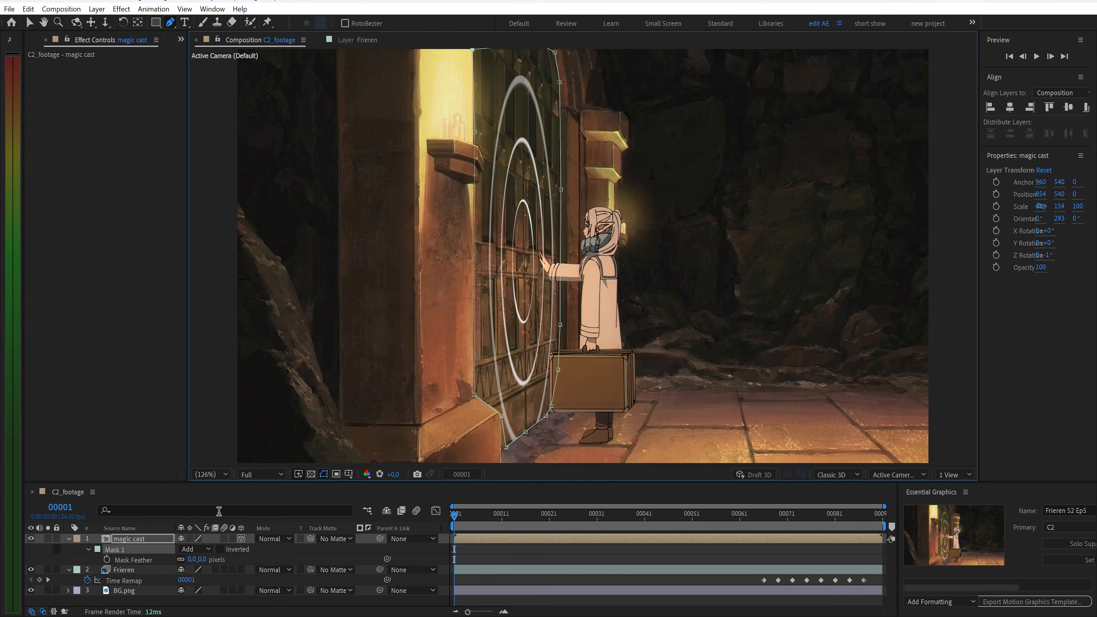
left_click(193, 559)
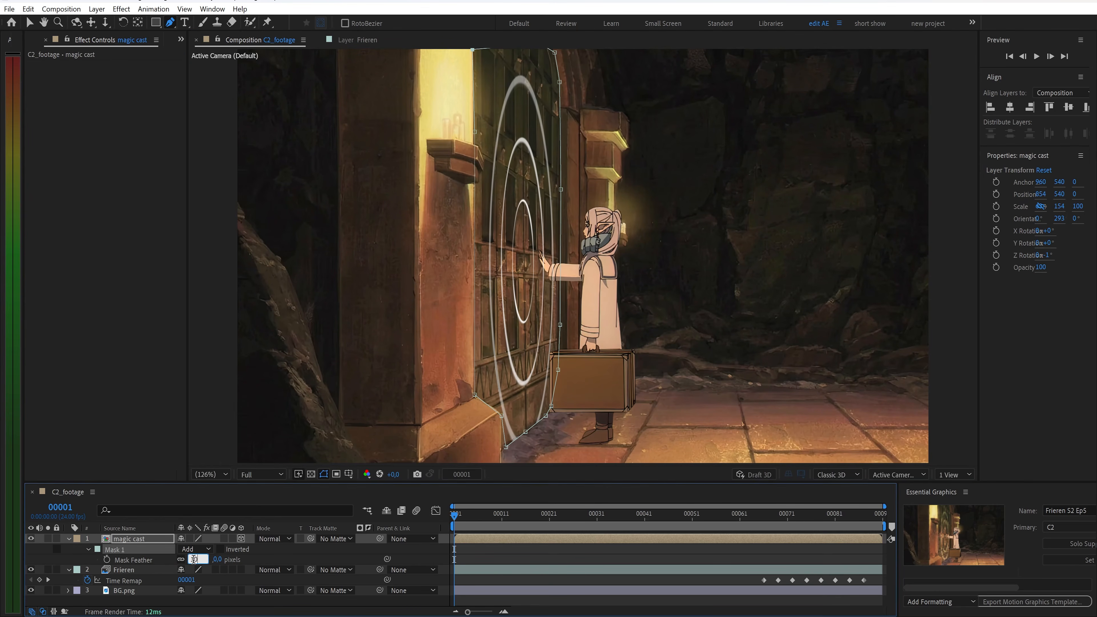
type("10")
key("Return")
Apply Deep Glow to the magic cast layer and set its radius to 100
key("ctrl+space")
type("d")
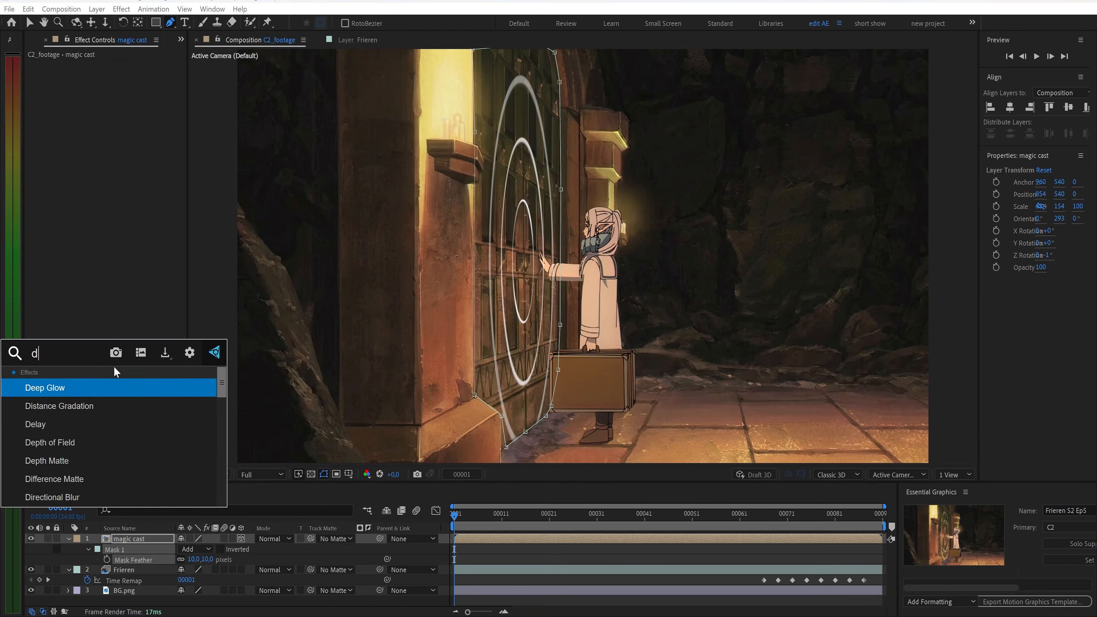
left_click(90, 388)
type("10")
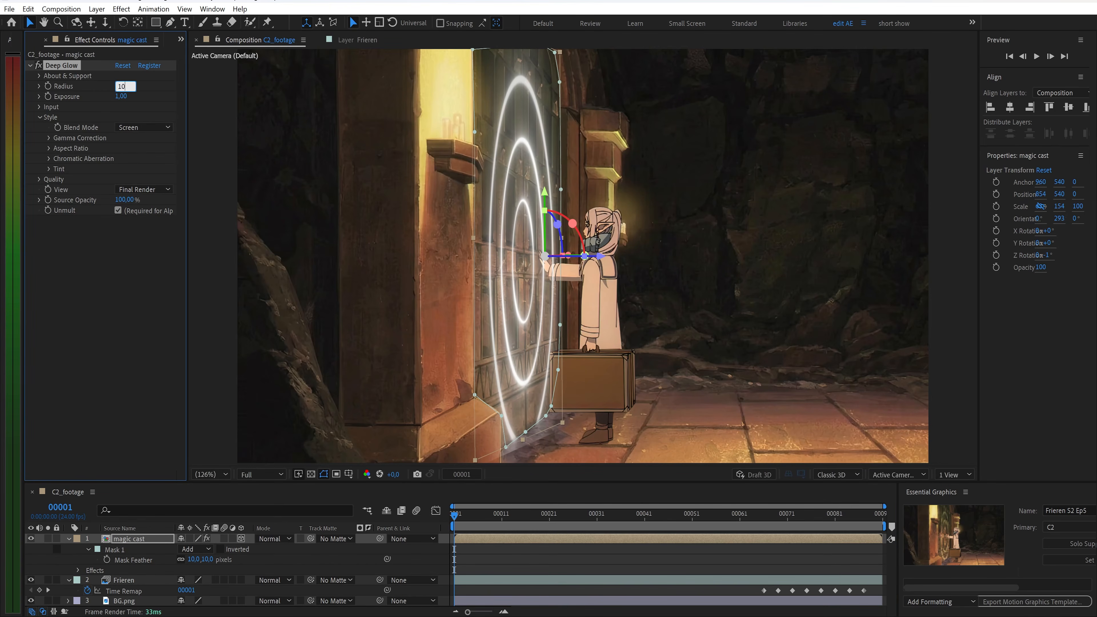
type("0")
key("Return")
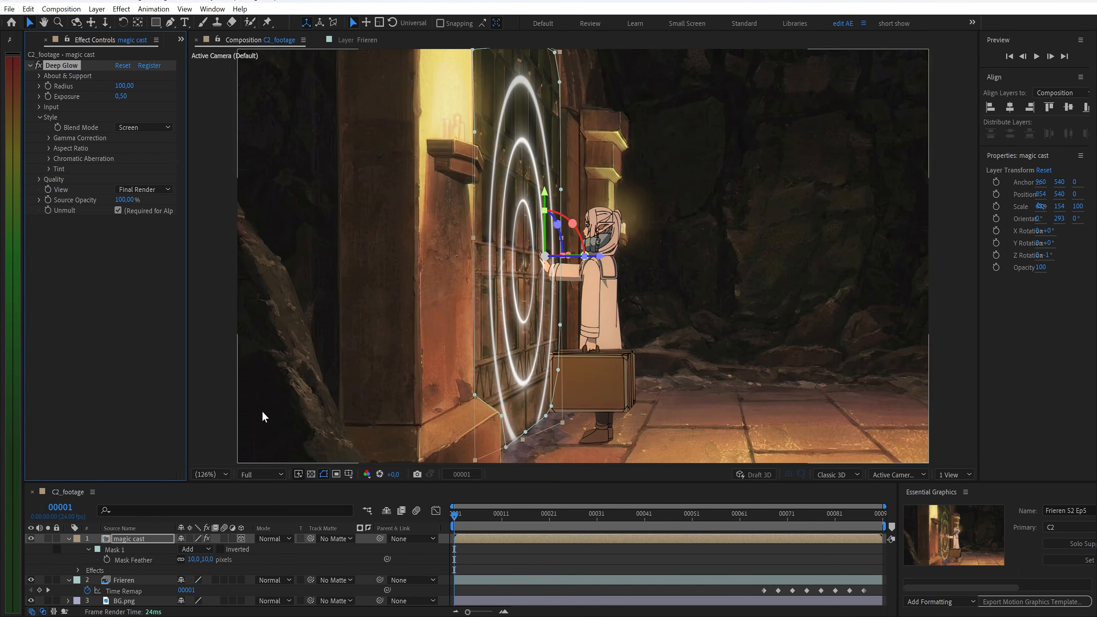
Set the magic cast layer's blending mode to Overlay
left_click(275, 539)
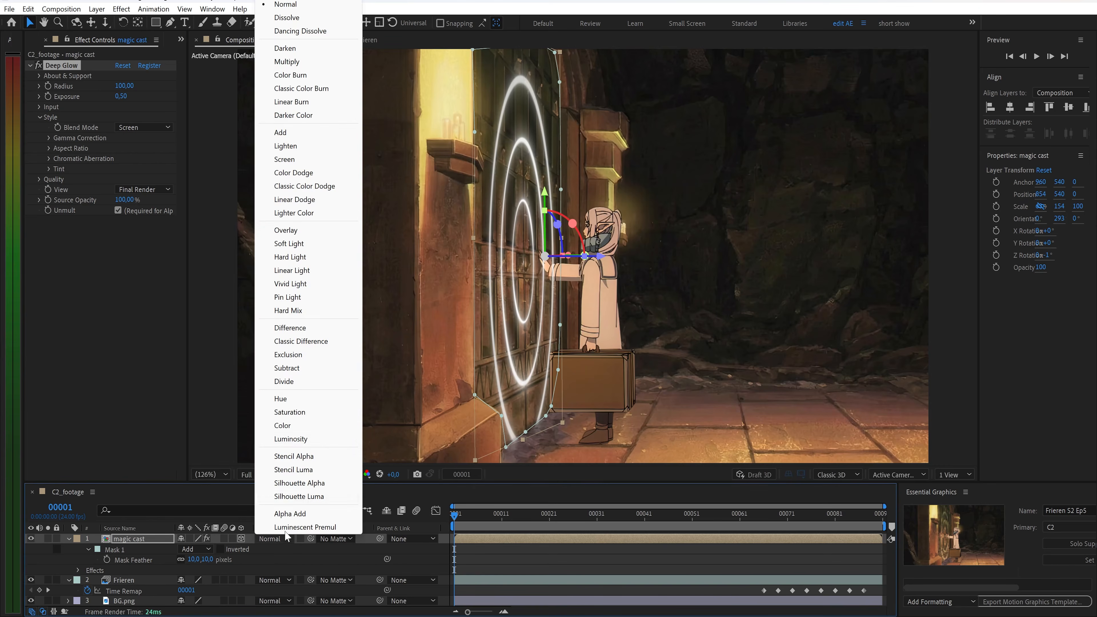
left_click(296, 230)
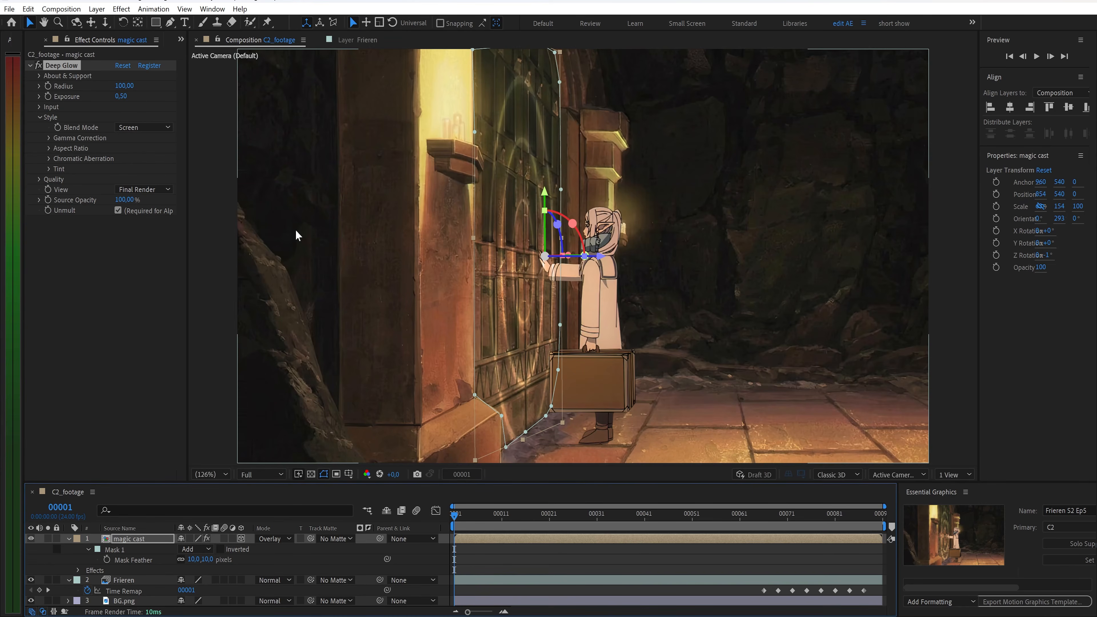
Duplicate the magic cast layer and set the top copy's opacity to 70%
left_click(150, 538)
key("ctrl+d")
key("t")
left_click(185, 548)
type("70")
key("Return")
left_click(151, 561)
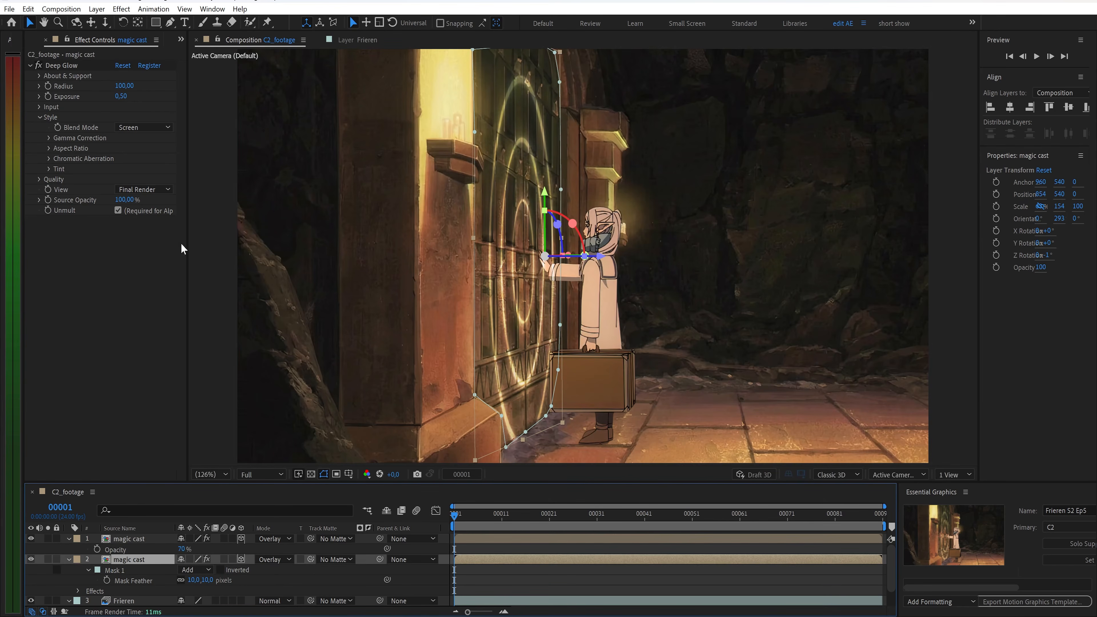
Set the lower magic cast copy's Deep Glow radius to 350
left_click(124, 86)
type("350")
key("Return")
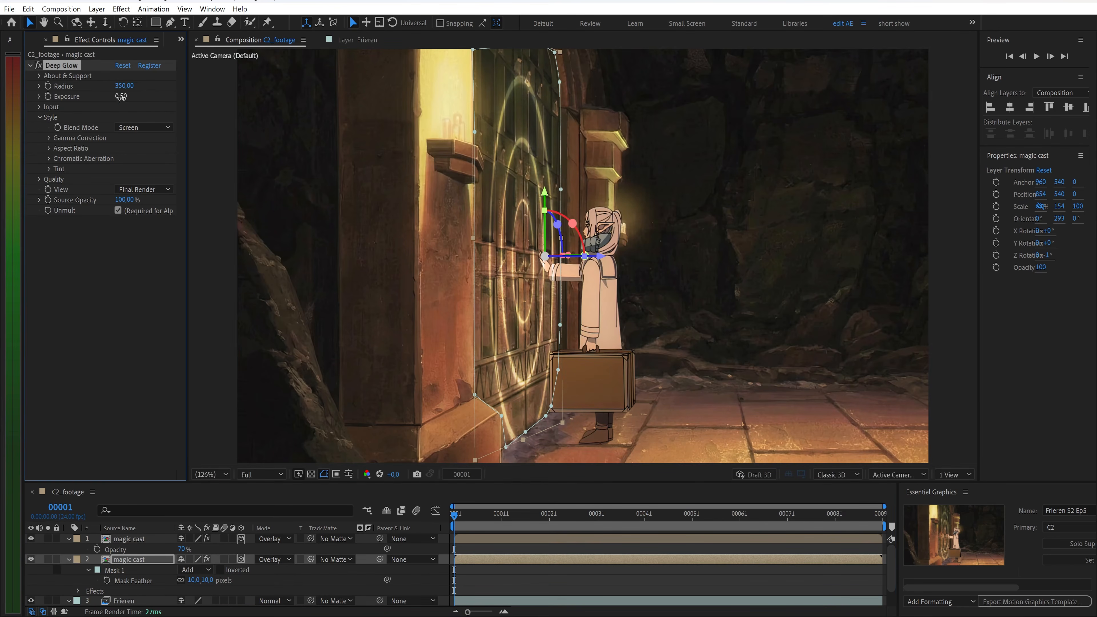
Apply Glow to the lower copy with an 80% threshold and a radius of 30
key("ctrl+space")
type("gl")
key("Return")
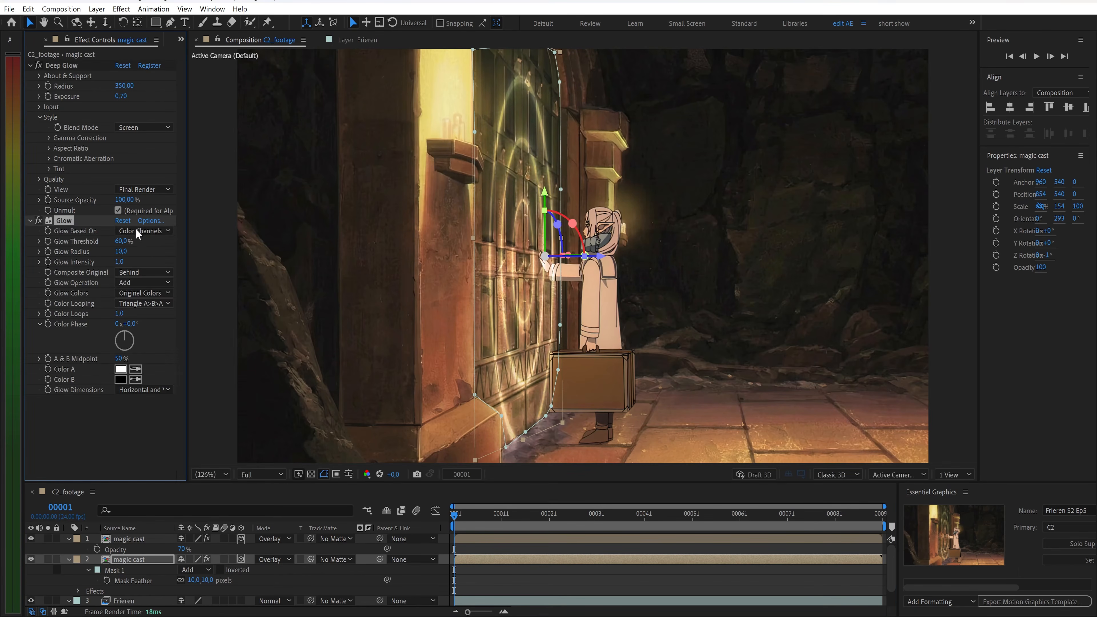
type("80")
key("Return")
type("30")
key("Return")
Set Glow colors to A & B Colors with 3 color loops and play the preview
left_click(143, 293)
left_click(128, 320)
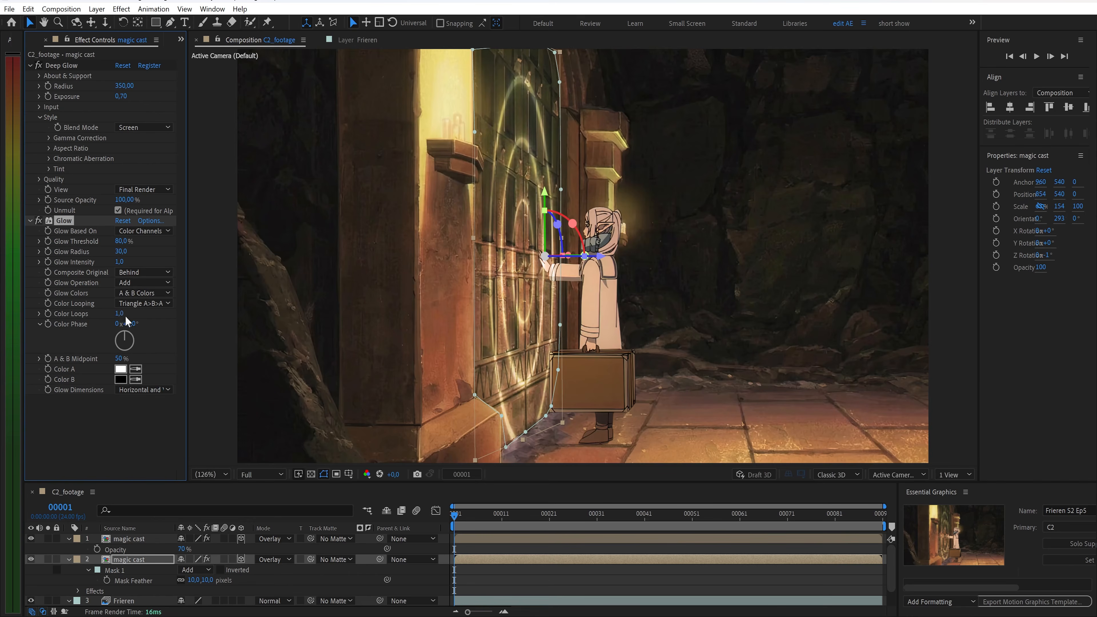
type("3")
key("Return")
key("space")
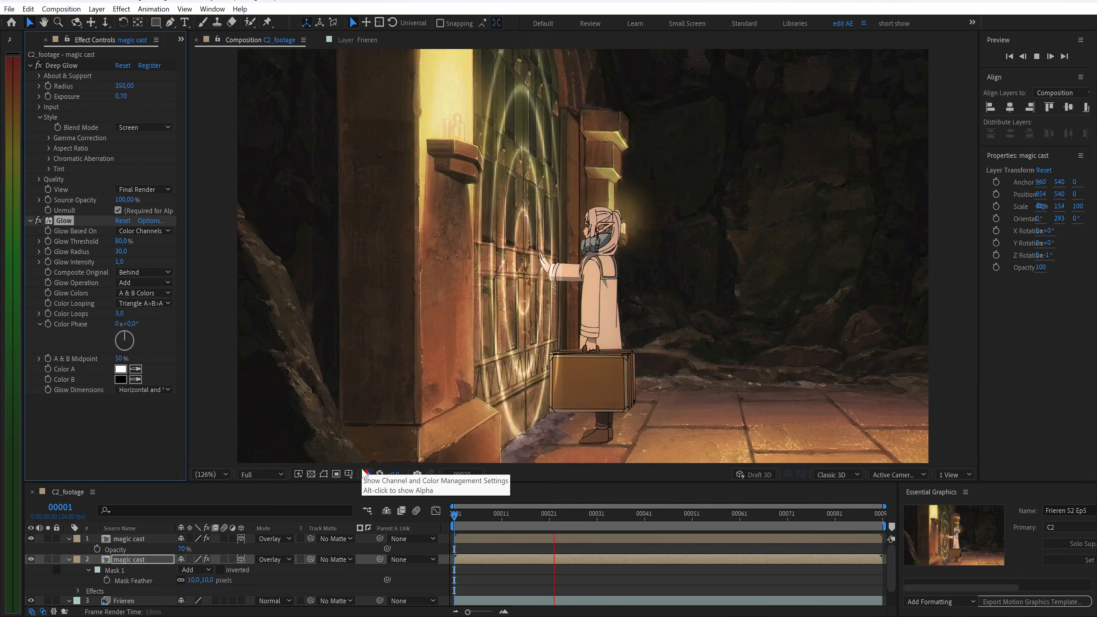
Move the Frieren layer to the top of the layer stack
left_click_drag(454, 516, 450, 492)
left_click_drag(131, 601, 134, 540)
left_click_drag(461, 518, 633, 523)
scroll(194, 595, "down", 1)
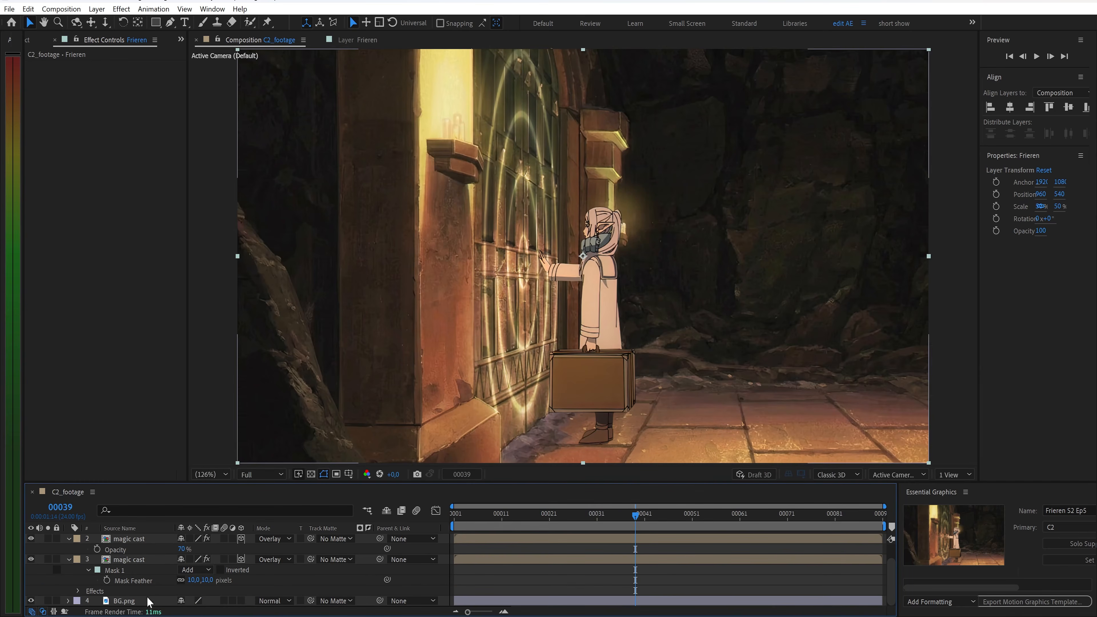
Move BG.png to the top of the stack and rename it BG book
left_click(135, 604)
left_click_drag(135, 606, 137, 536)
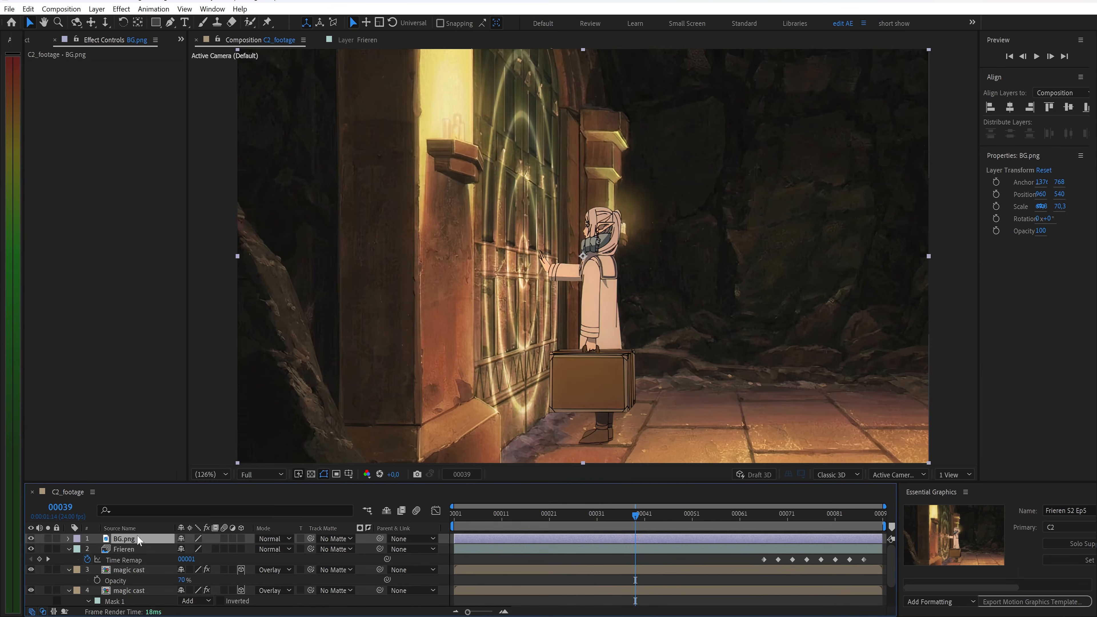
right_click(137, 537)
left_click(162, 504)
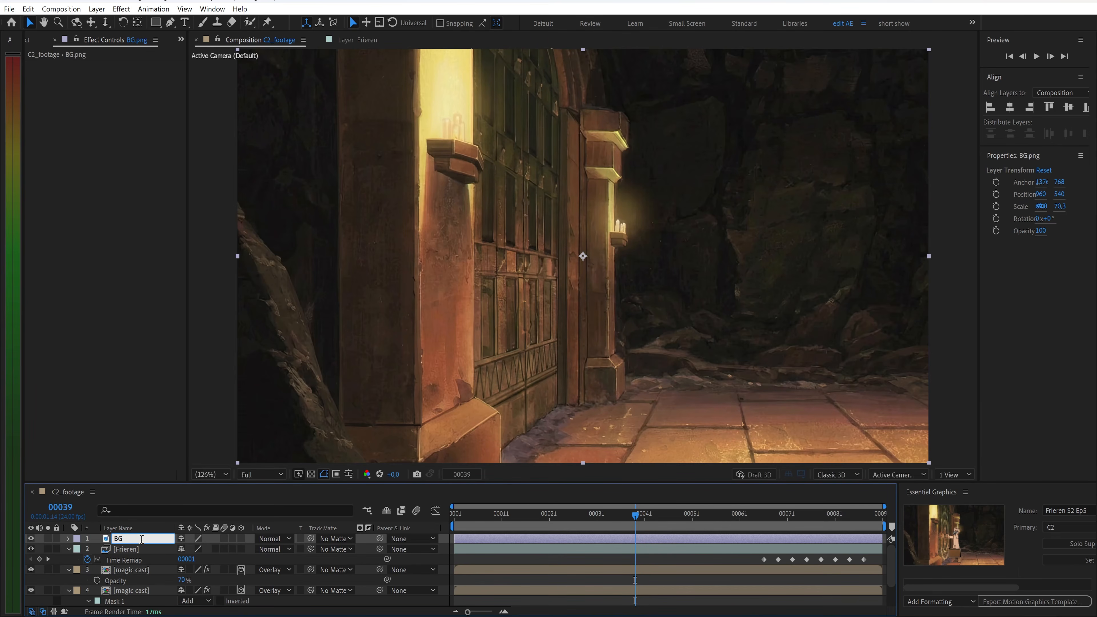
key("Return")
Draw a Pen mask around the wall sconce on the BG book layer
left_click(170, 23)
scroll(522, 378, "up", 2)
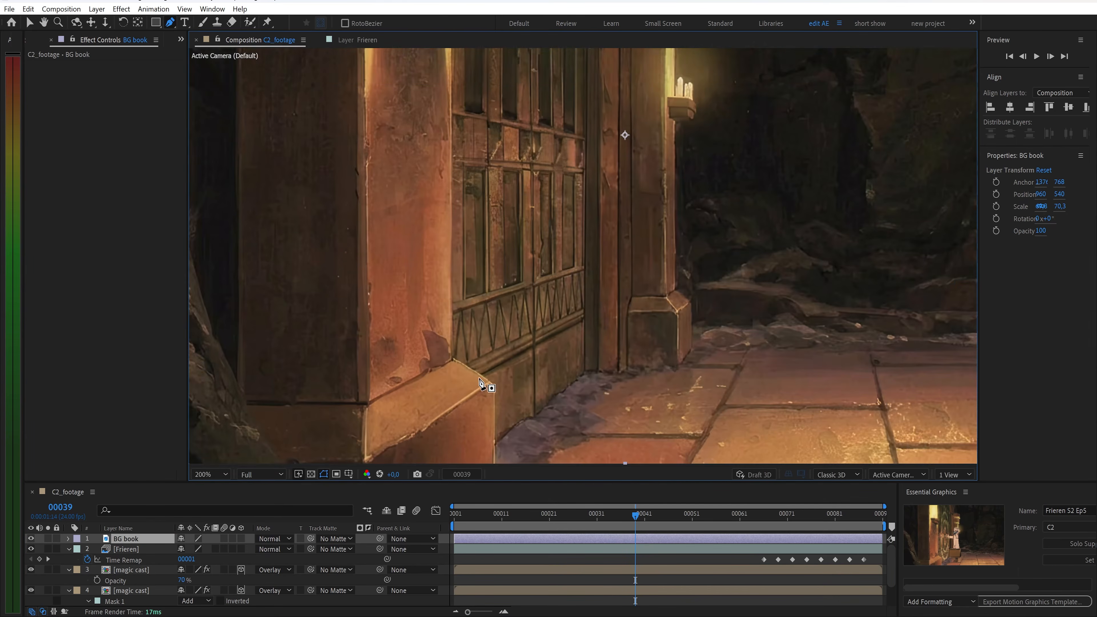
left_click(442, 240)
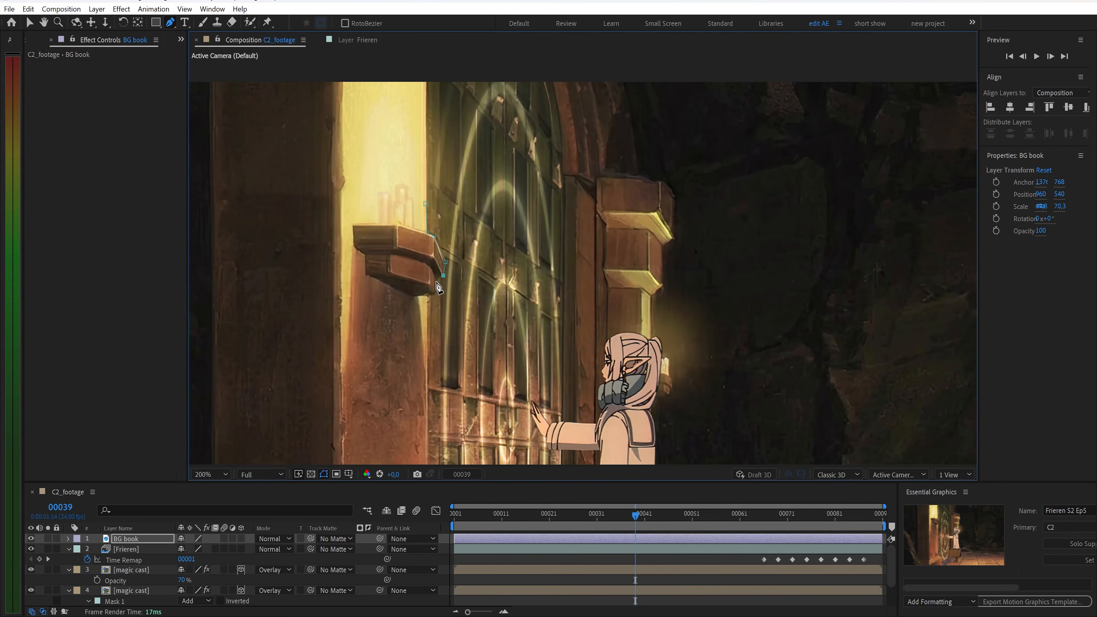
left_click(362, 228)
left_click(372, 204)
left_click(425, 203)
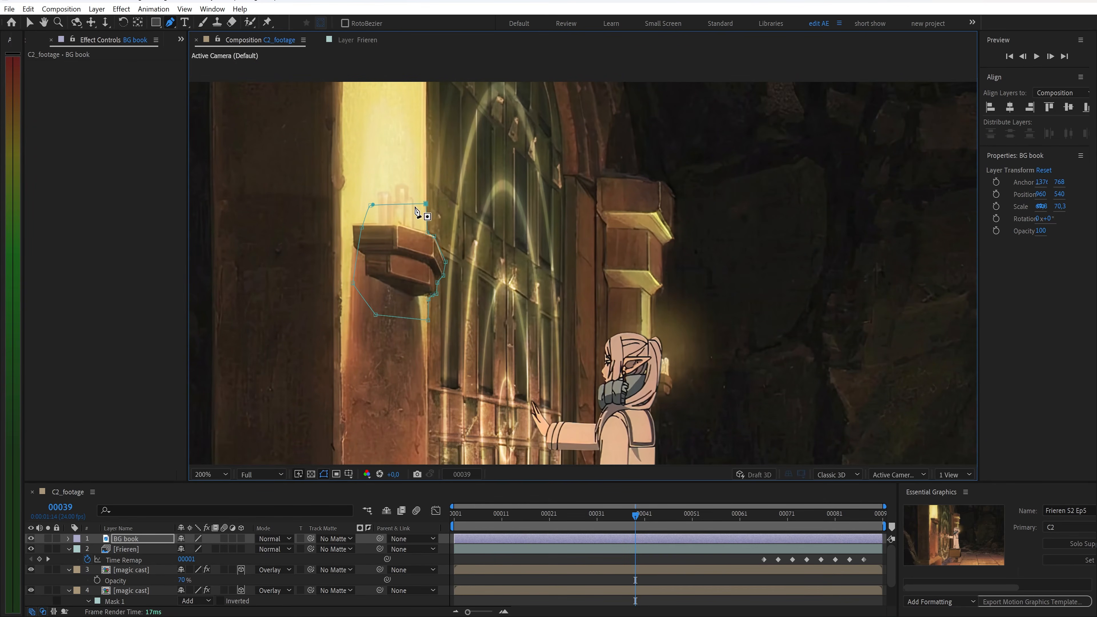
left_click(211, 474)
left_click(235, 260)
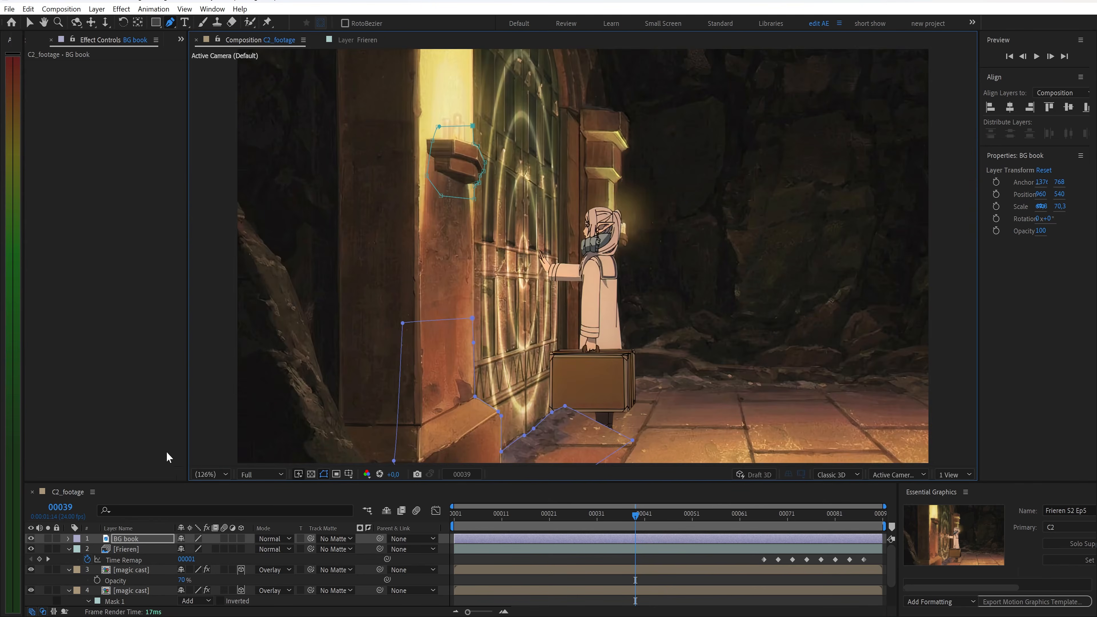
Set the BG book mask feather to 5 pixels
key("f")
left_click(190, 558)
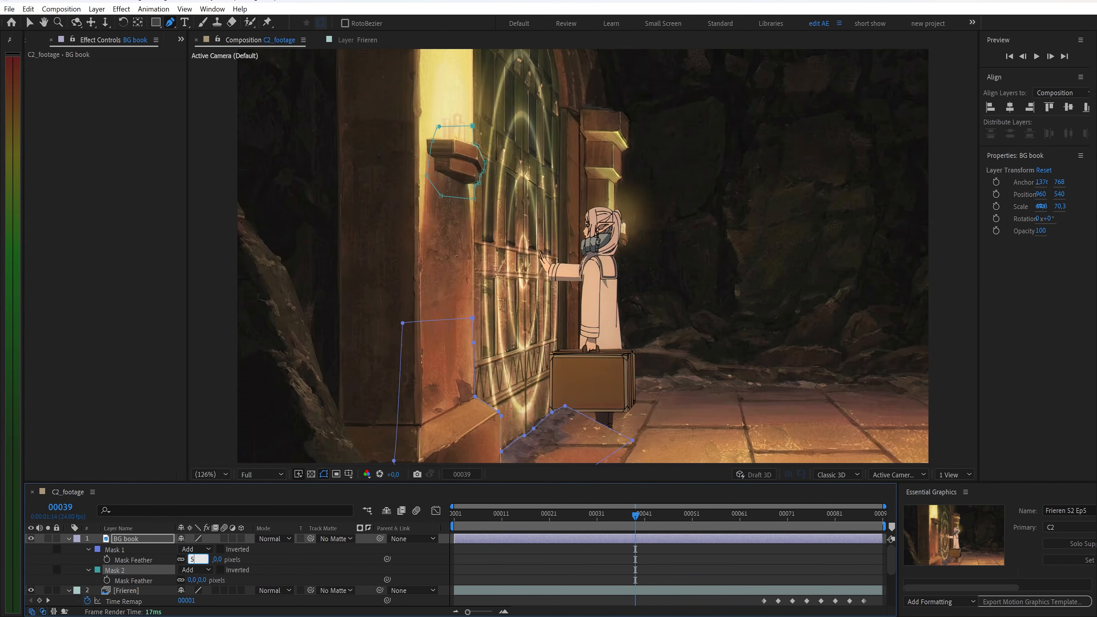
key("Return")
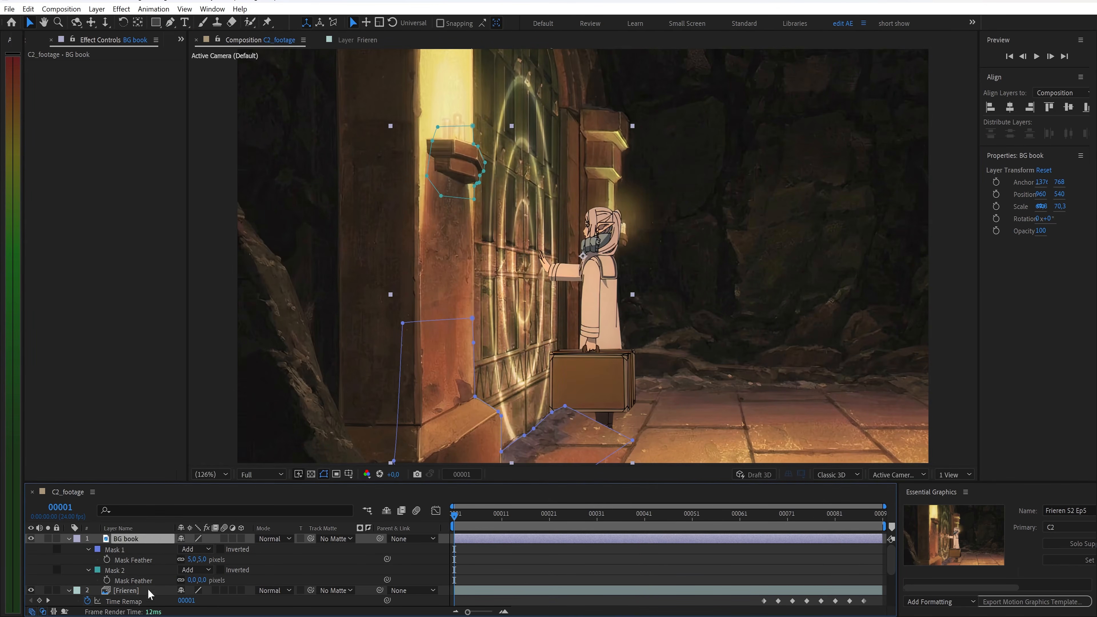
Move the Frieren layer back above BG book
left_click_drag(148, 590, 140, 537)
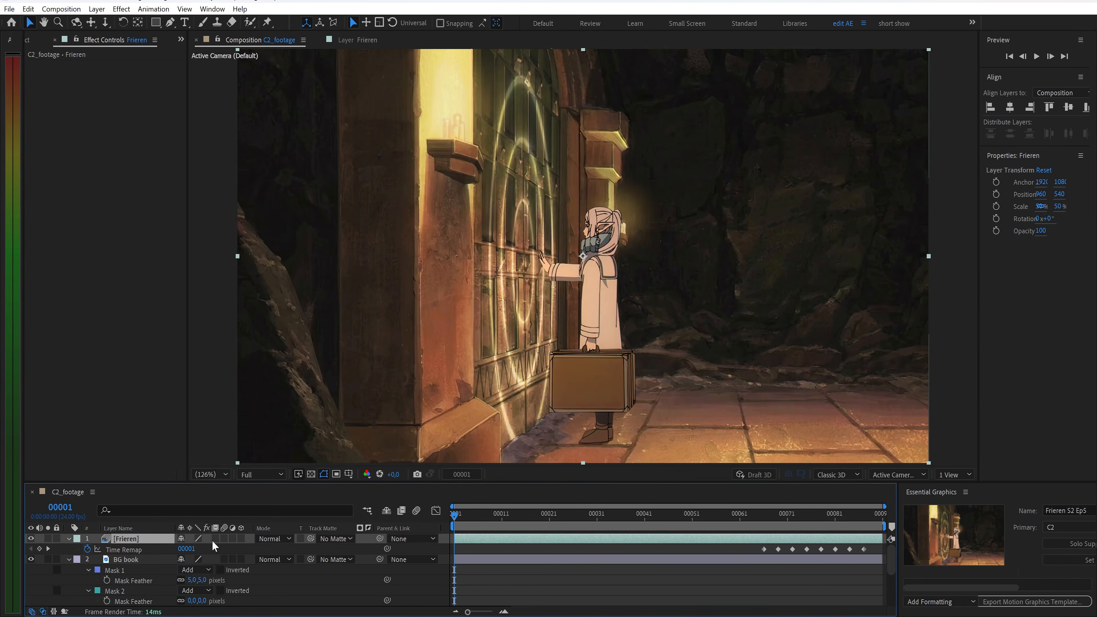
left_click_drag(454, 517, 448, 540)
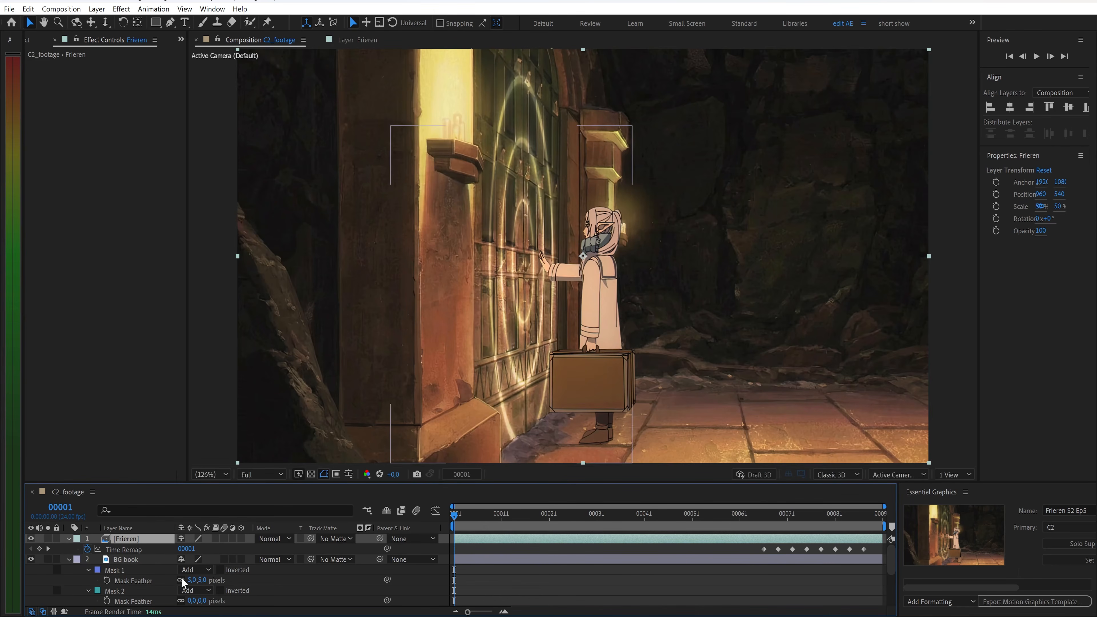
Apply a Displacement Map effect to the BG.png layer and choose the magic cast layer as the displacement map layer
scroll(173, 578, "down", 4)
left_click(127, 601)
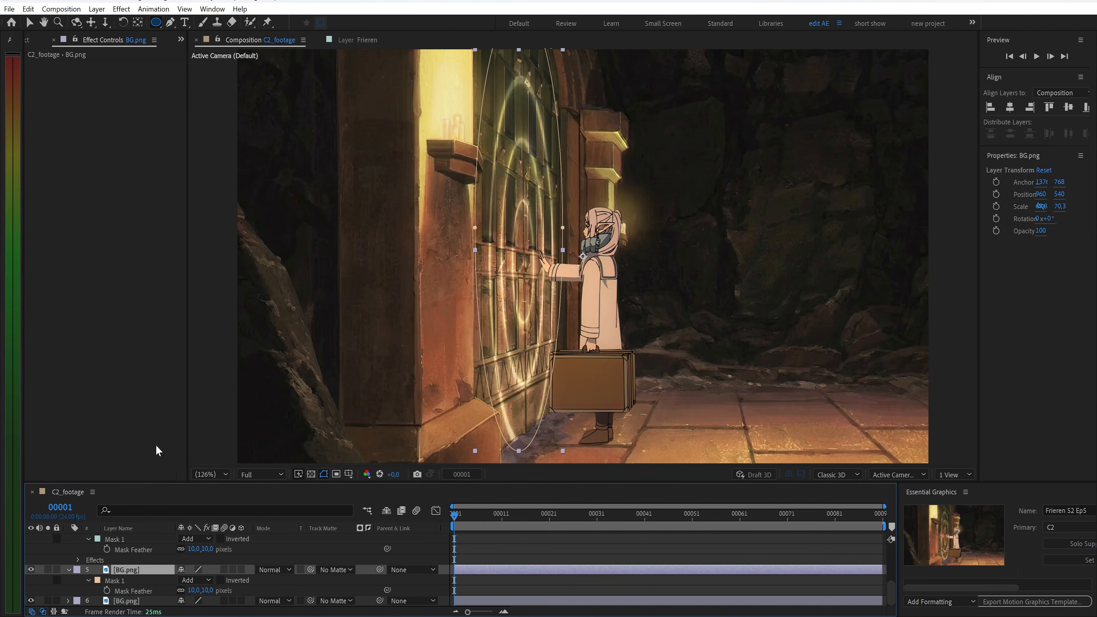
key("ctrl+space")
type("dis")
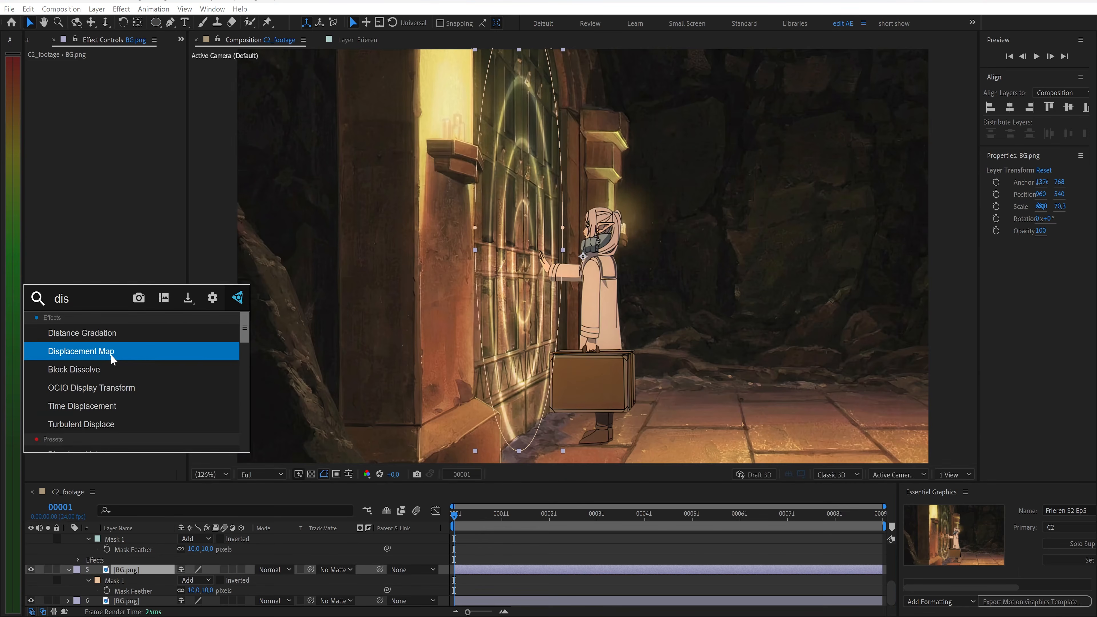
left_click(113, 352)
left_click(133, 76)
left_click(151, 144)
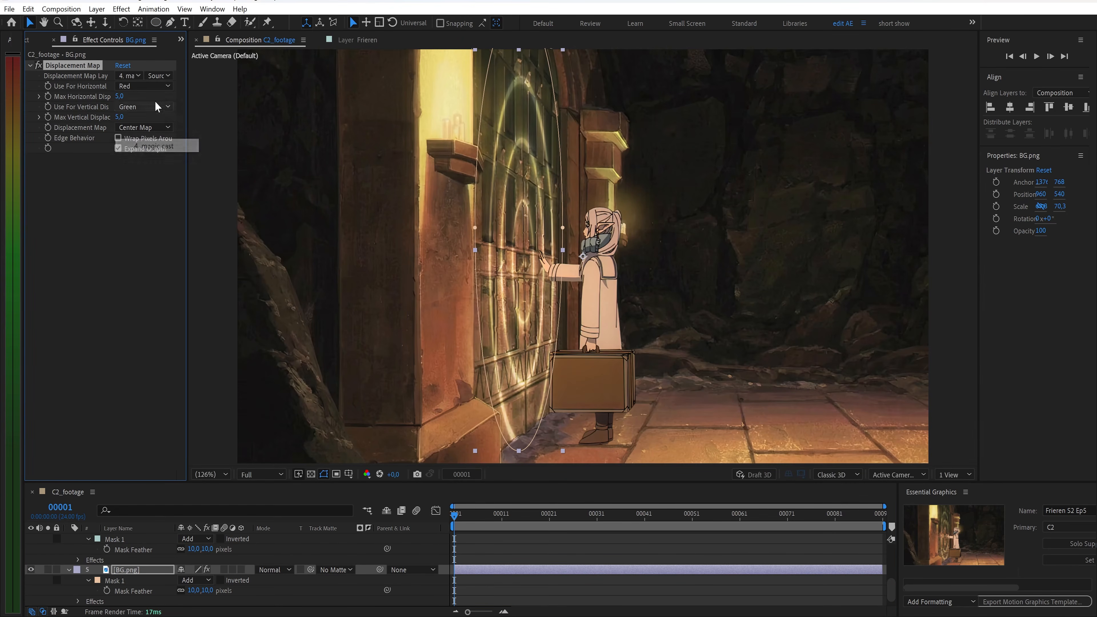
Set the map layer source to Effects and both maximum horizontal and vertical displacement to 8, then preview the result
left_click(157, 77)
left_click(177, 115)
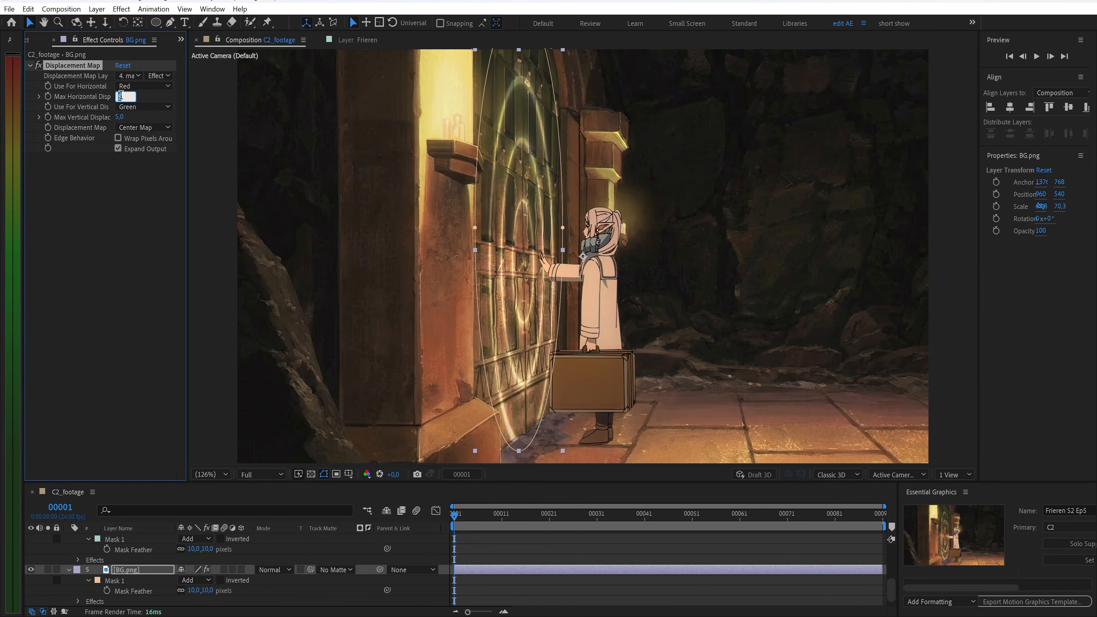
type("8")
key("Return")
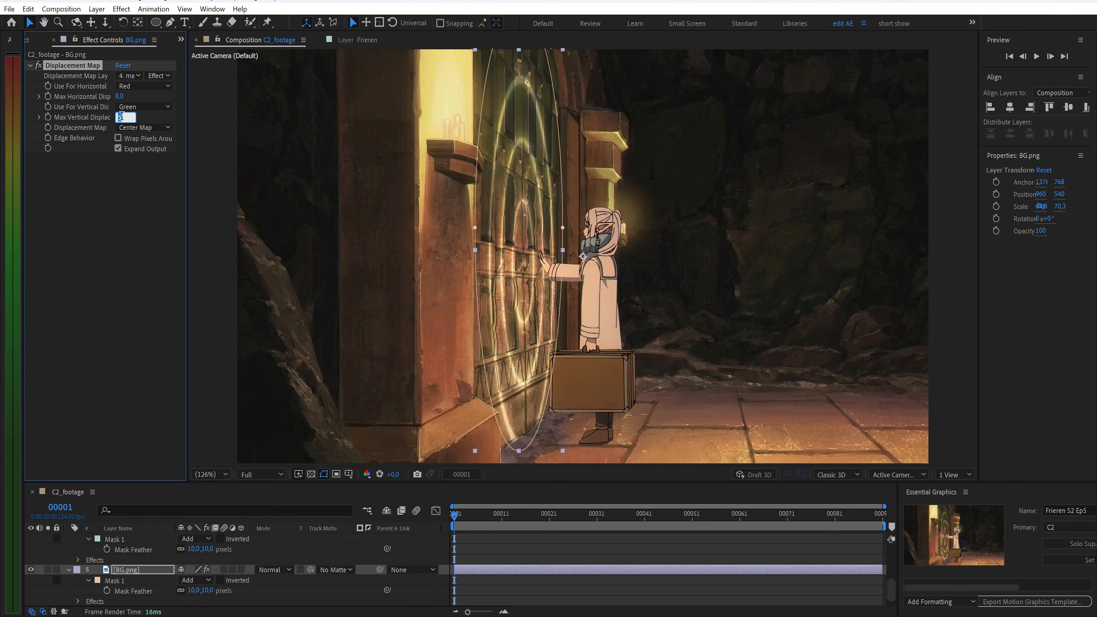
type("8")
key("Return")
key("space")
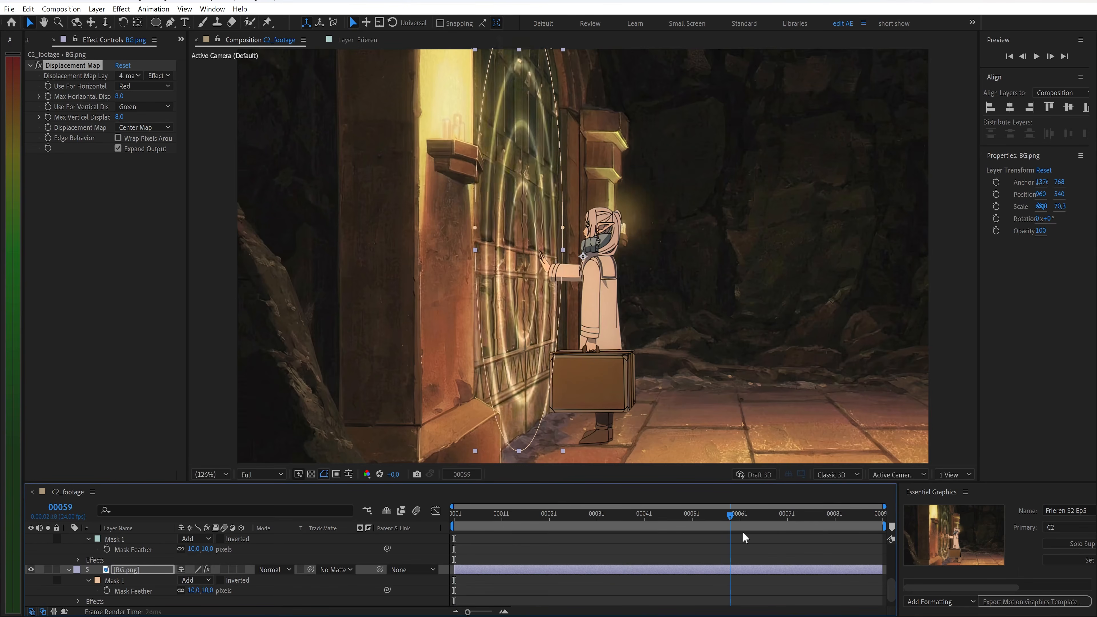
left_click_drag(840, 516, 447, 510)
Create a new composition named C2_final
key("ctrl+n")
type("C2_final")
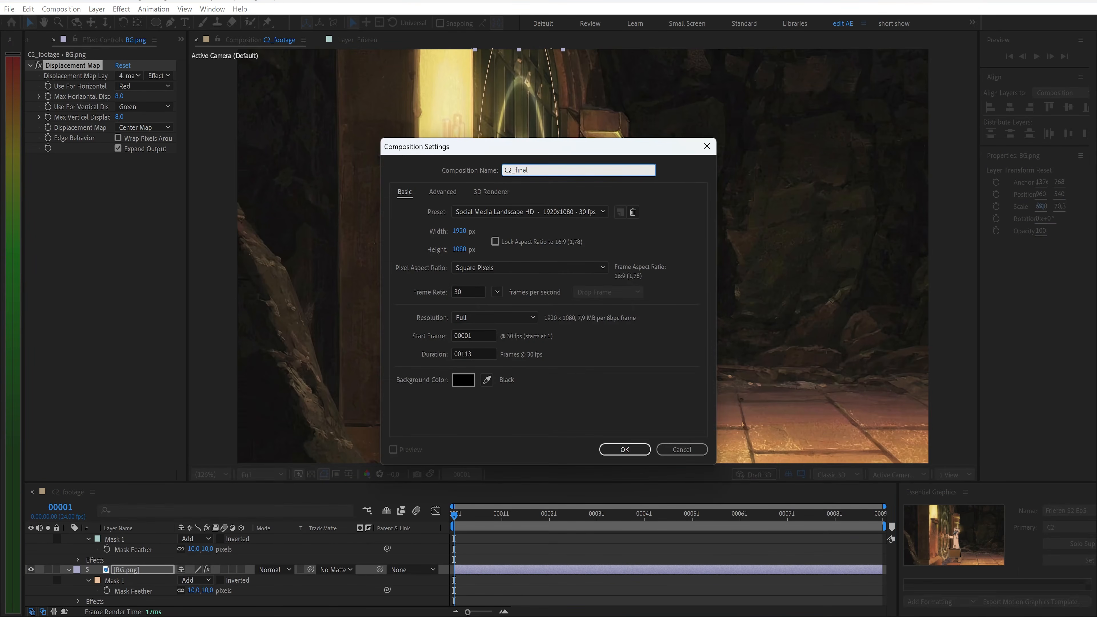
key("Return")
Place the C2_footage composition into the C2_final timeline and play it back
left_click(28, 41)
left_click_drag(69, 233, 140, 555)
key("space")
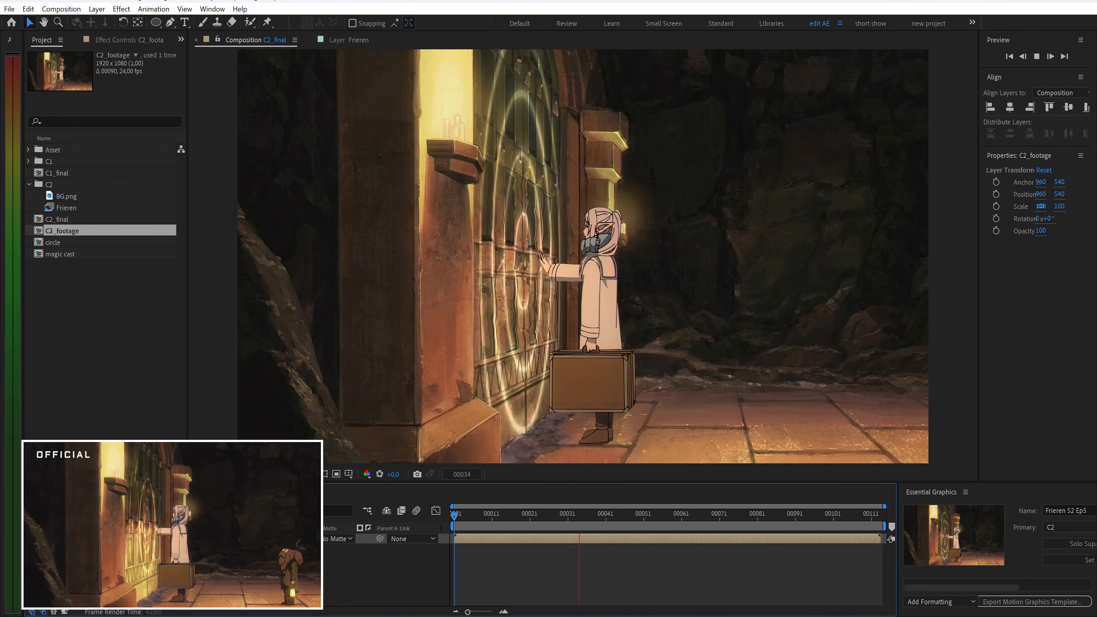